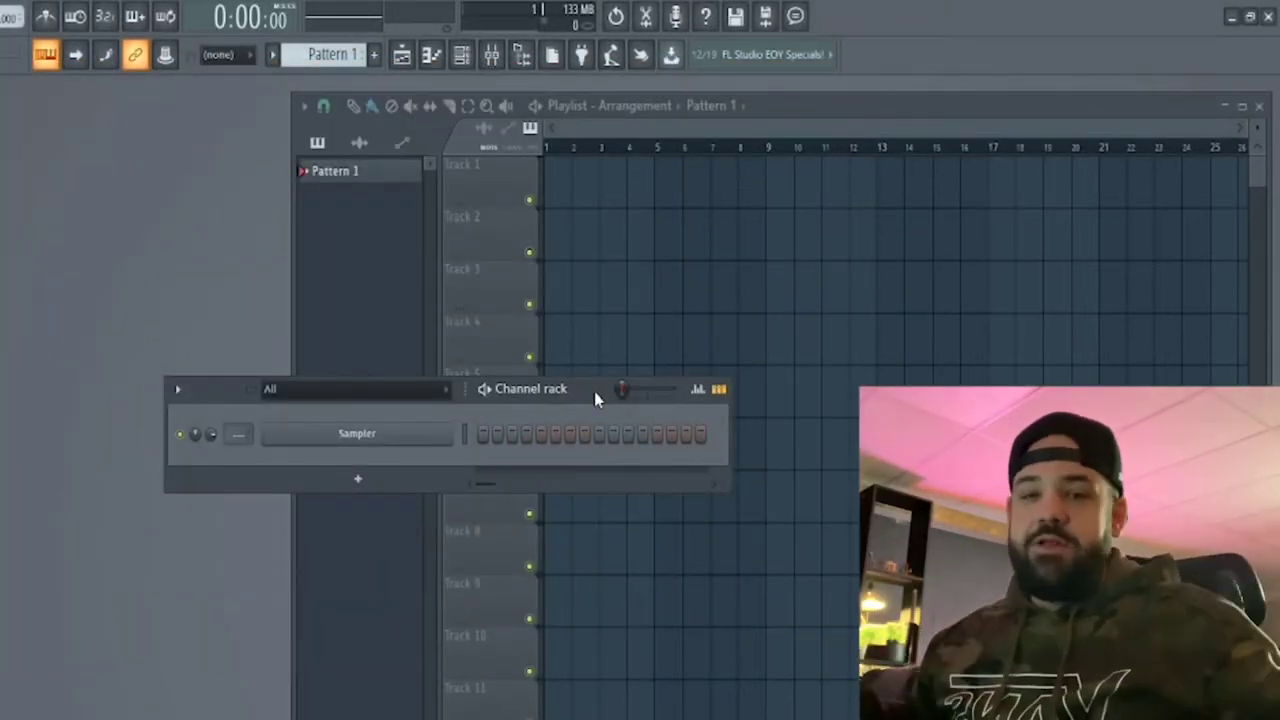
Add a Captain Chords instrument to the channel rack.
left_click(352, 481)
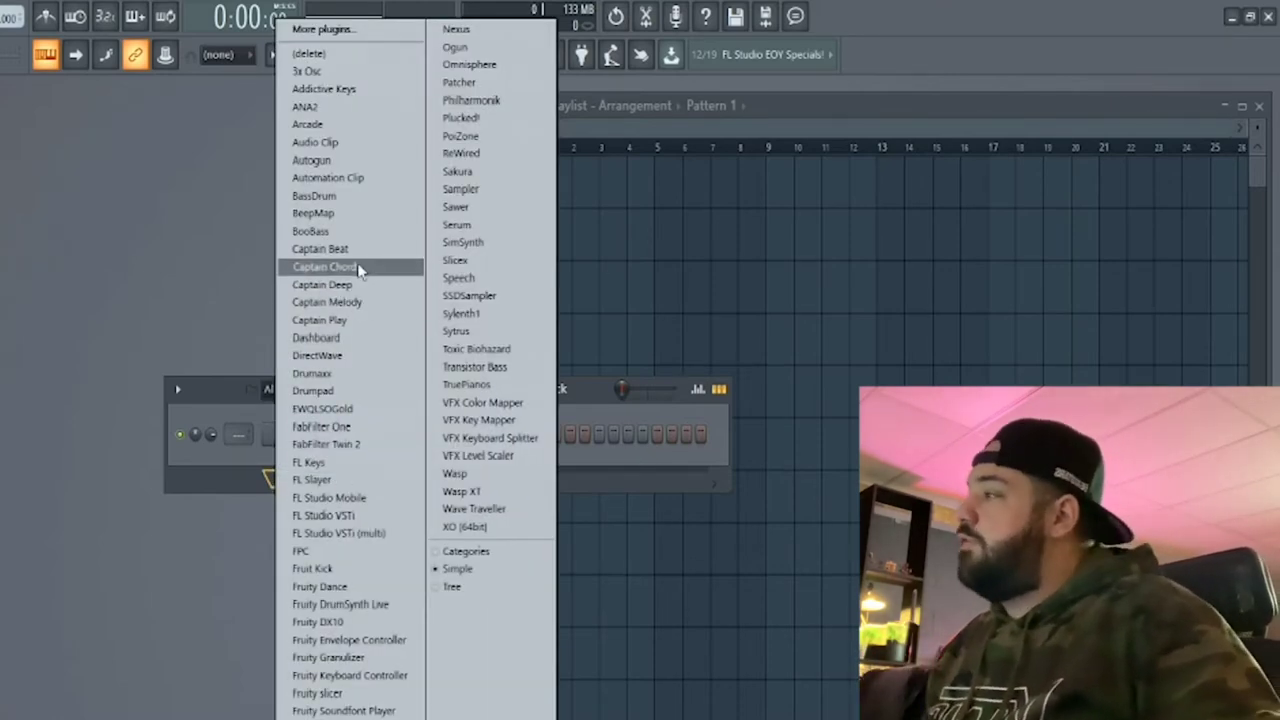
left_click(330, 266)
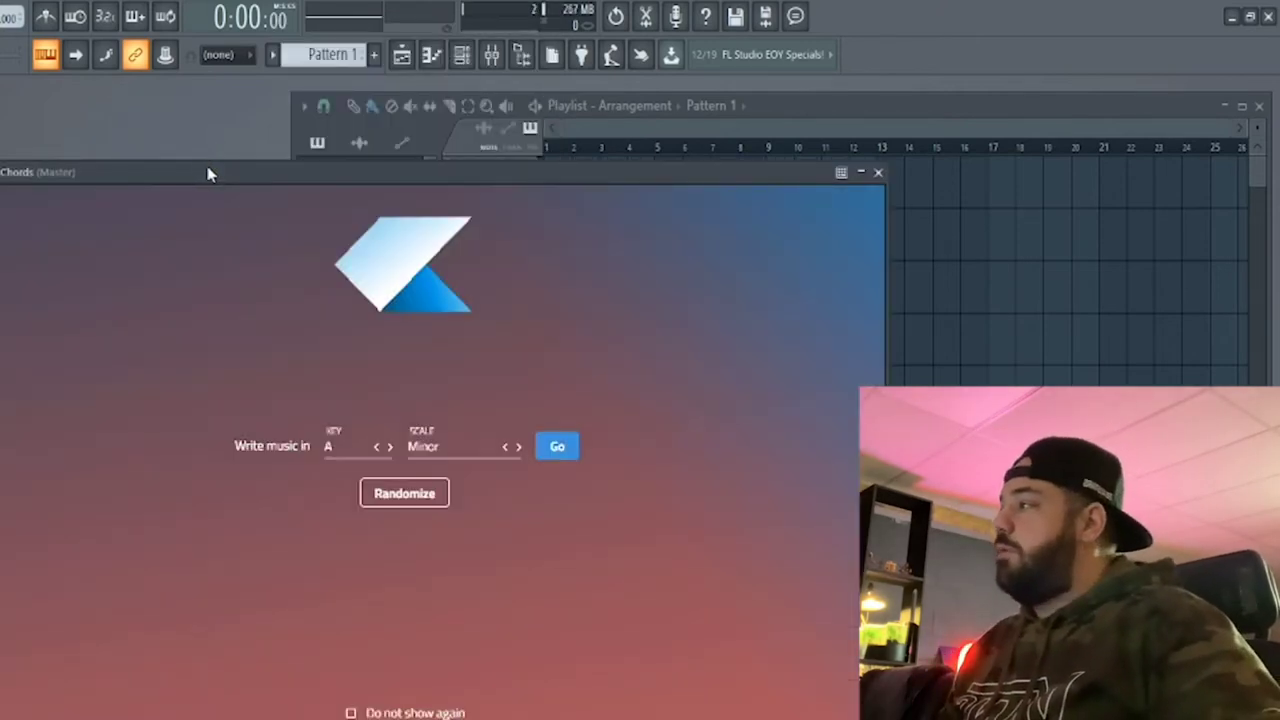
left_click_drag(208, 174, 390, 249)
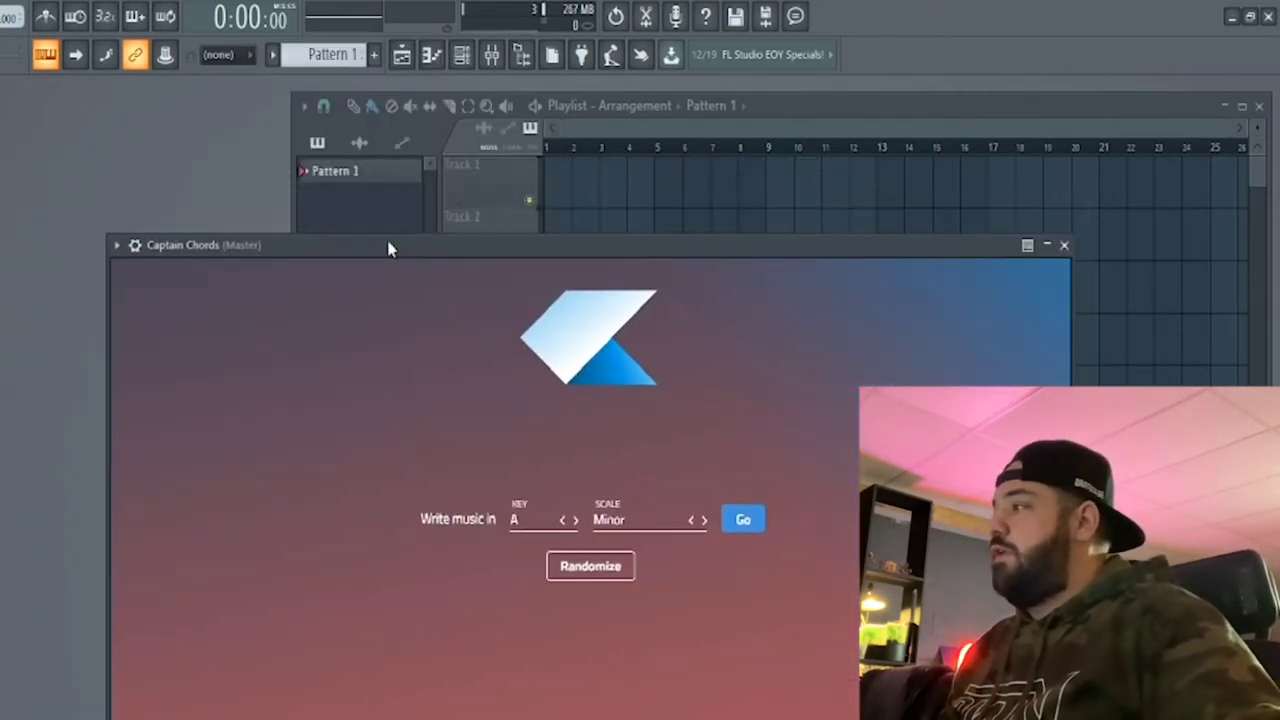
Set the key to E and the scale to Minor and open the Captain Chords editor.
left_click_drag(488, 259, 447, 262)
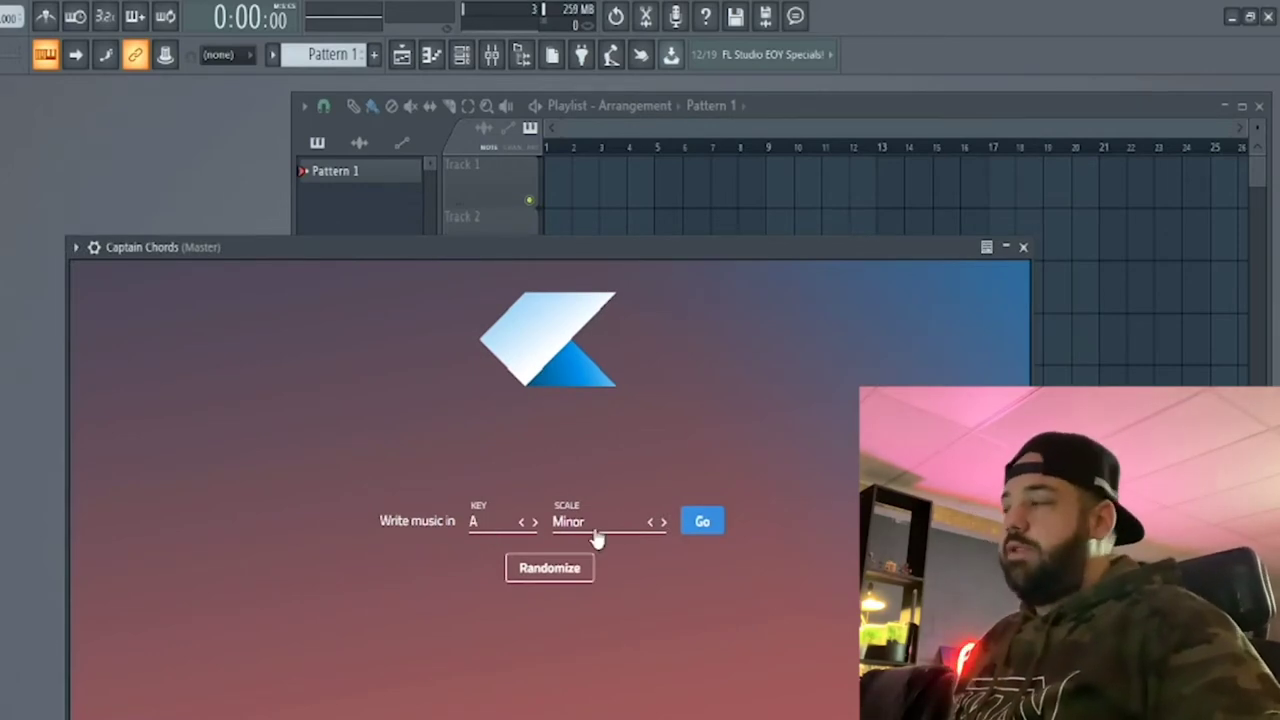
left_click_drag(419, 259, 390, 257)
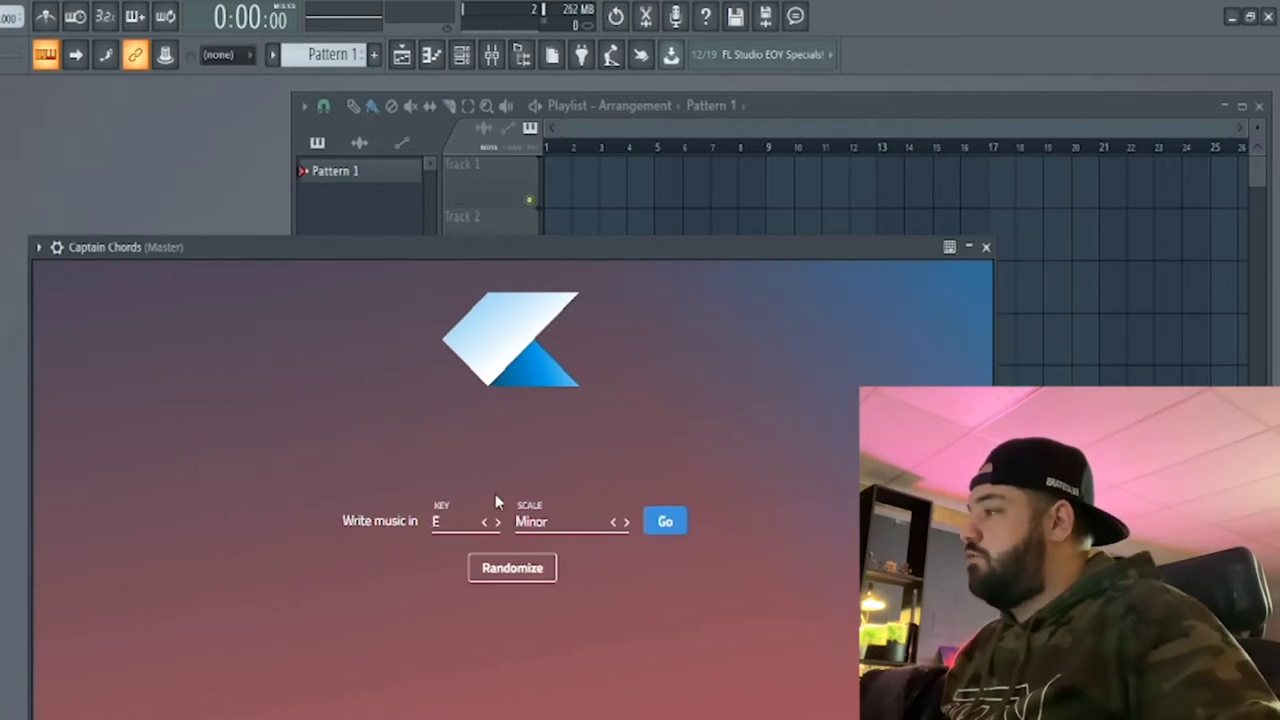
left_click(666, 523)
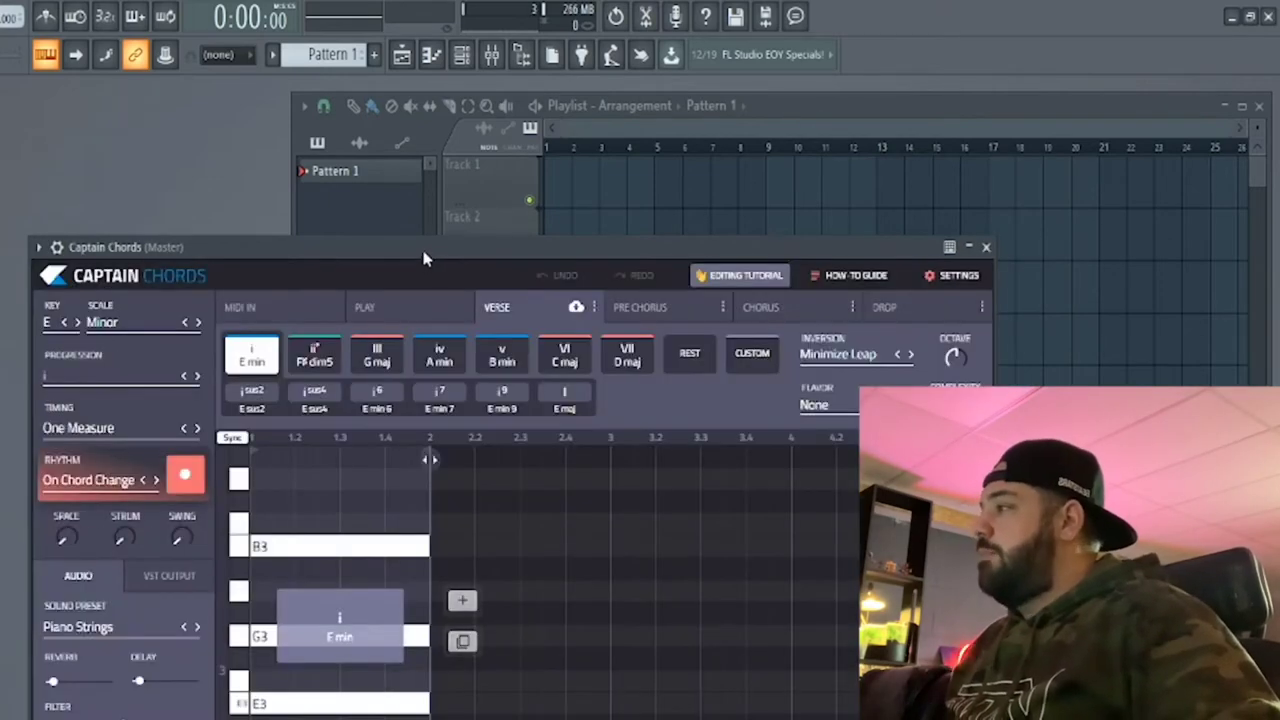
Lower the project's tempo.
left_click_drag(424, 258, 458, 228)
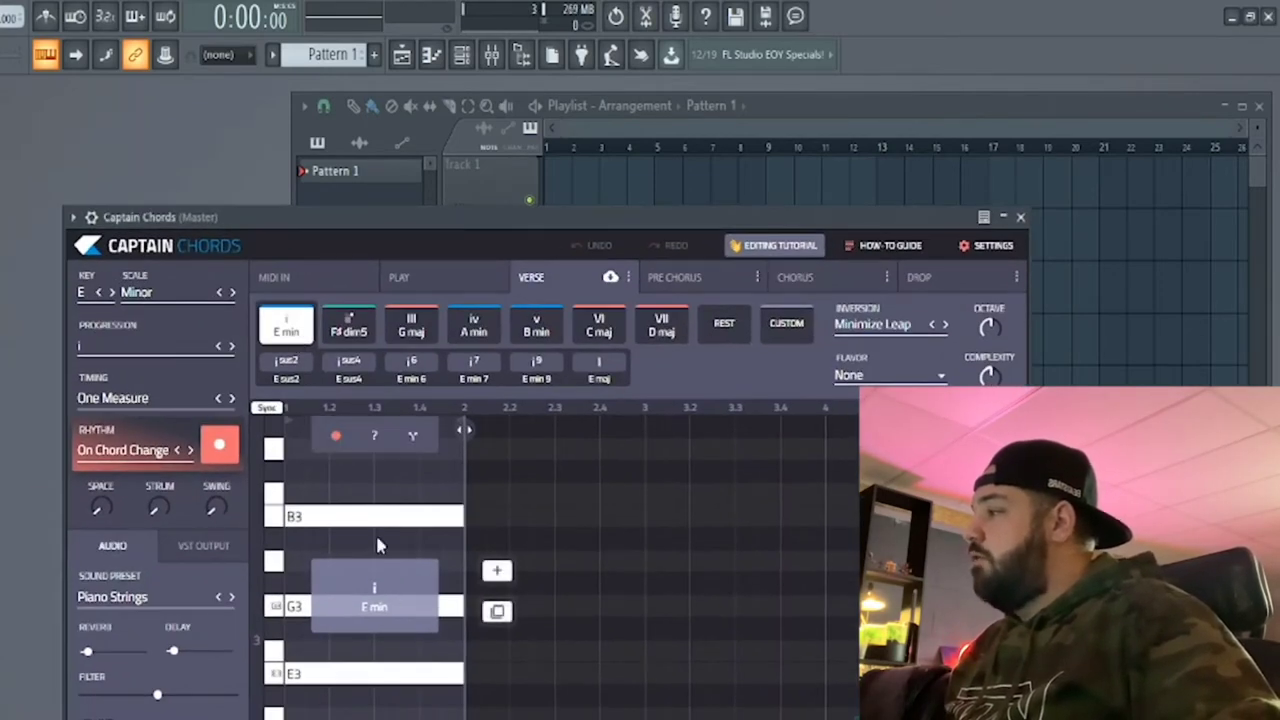
left_click_drag(309, 218, 316, 220)
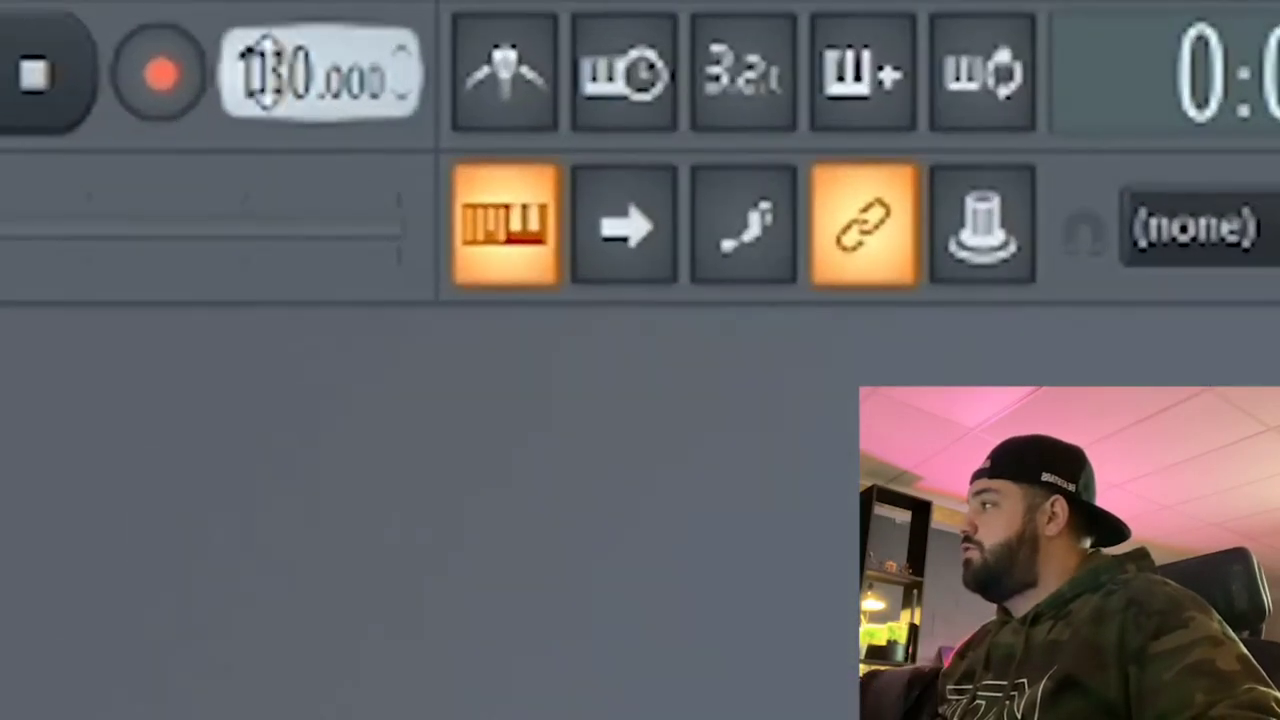
left_click_drag(5, 16, 5, 51)
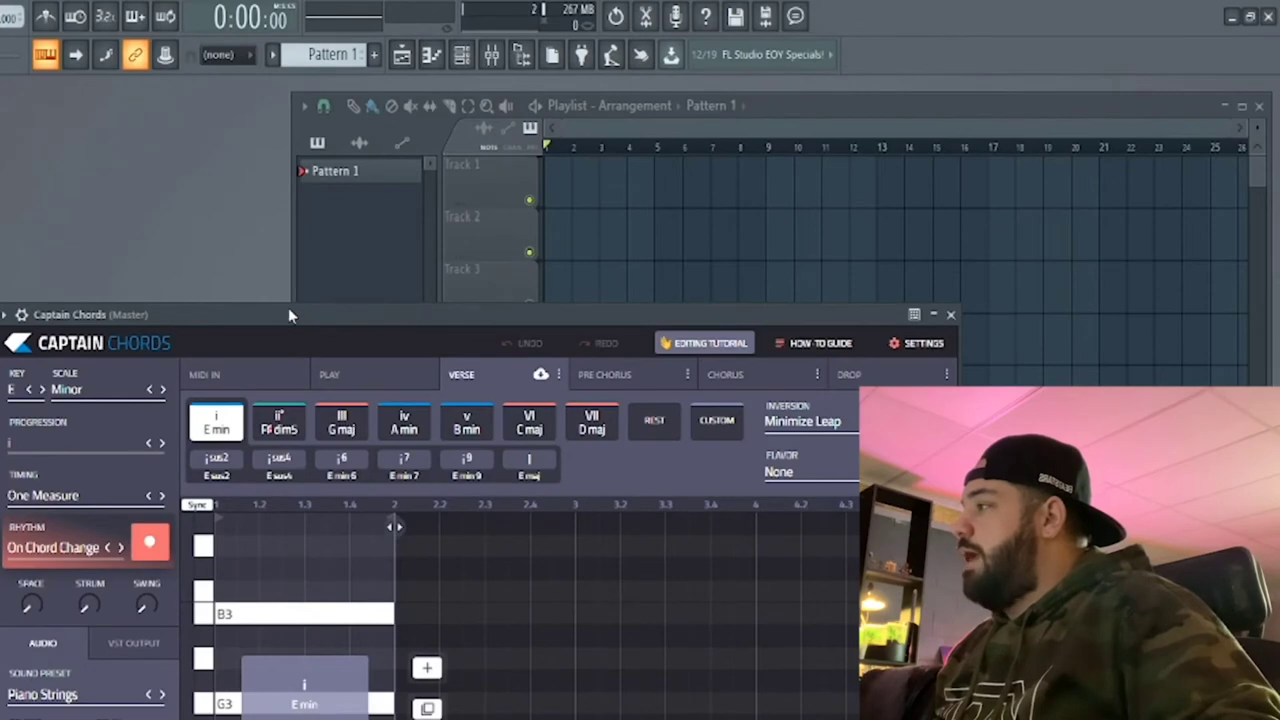
Place Pattern 1 on Track 1 of the playlist from bar 1 to bar 9 and return to Captain Chords.
left_click_drag(288, 315, 311, 316)
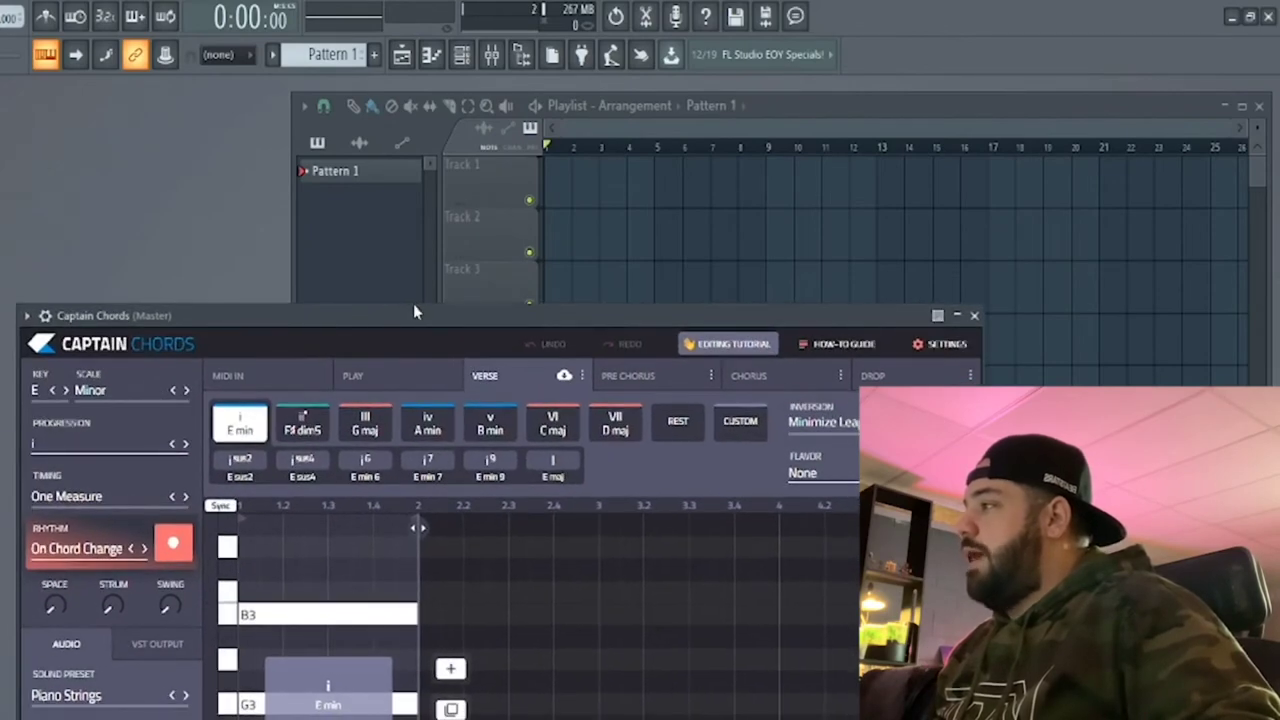
left_click_drag(415, 313, 398, 319)
left_click(581, 200)
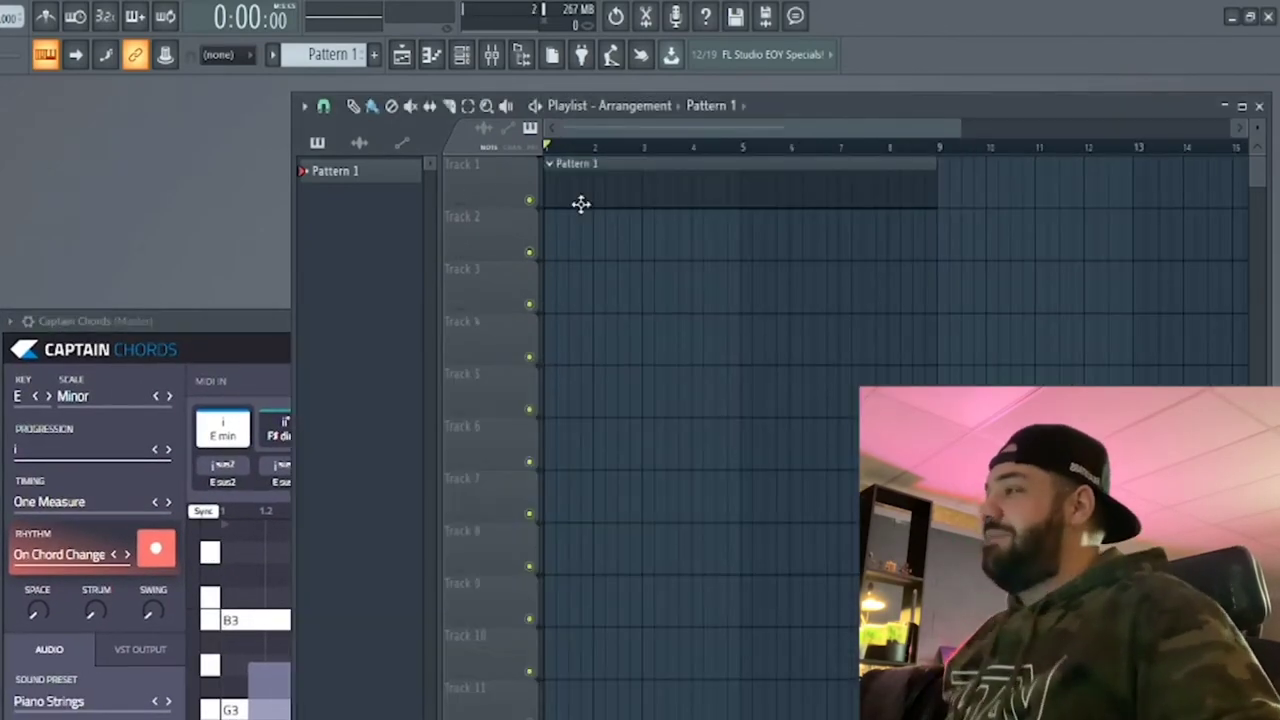
double_click(614, 186)
left_click_drag(573, 396, 571, 386)
left_click(357, 452)
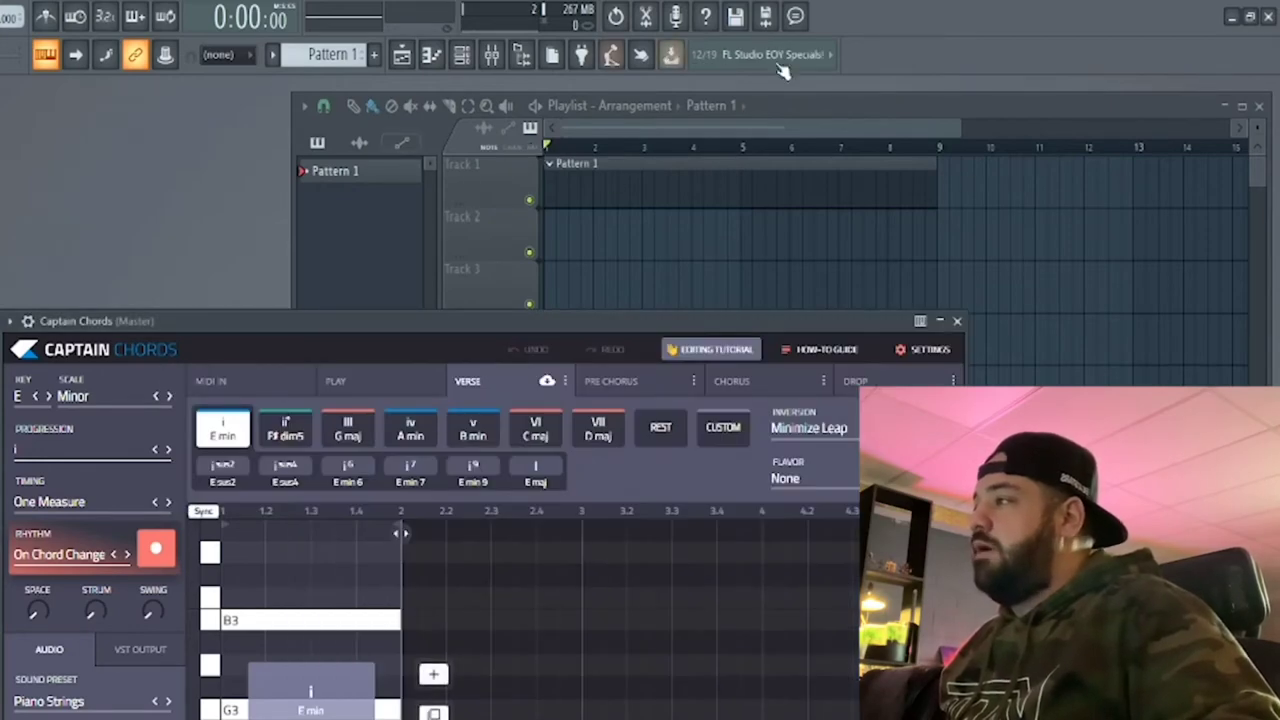
Play back the default E minor chord with the Piano Strings sound and stop.
left_click_drag(300, 322, 346, 278)
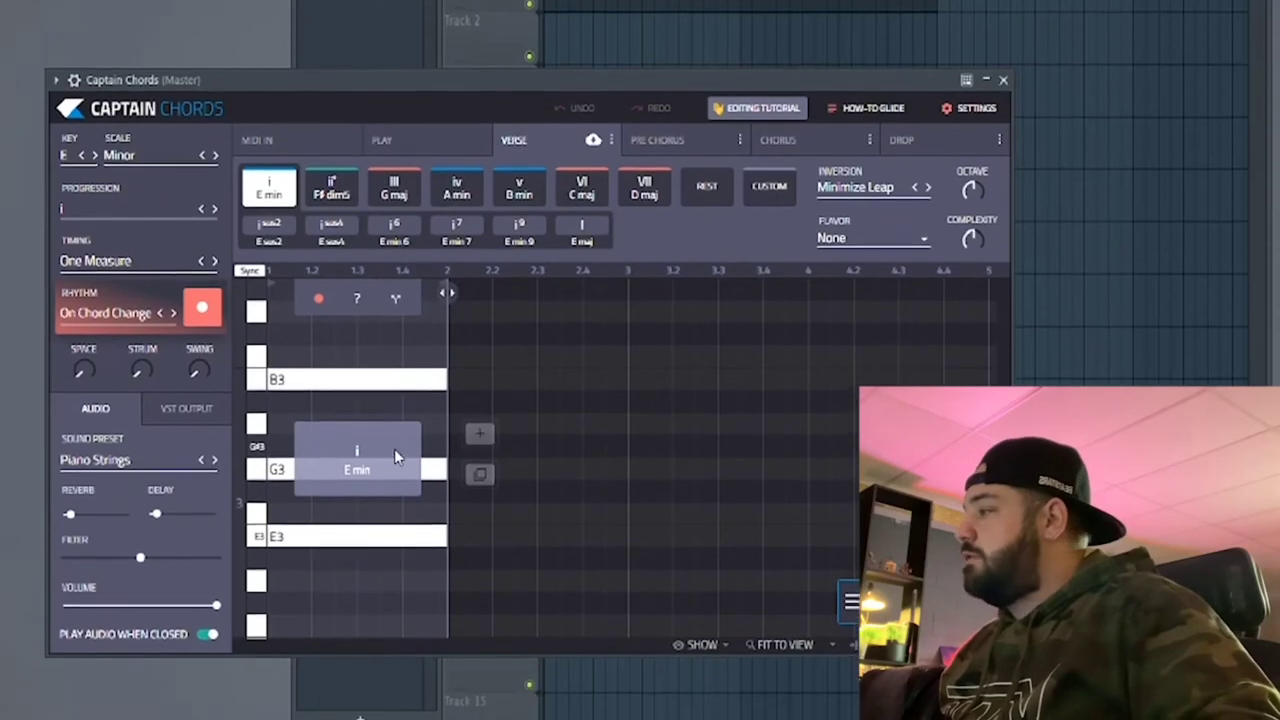
key("space")
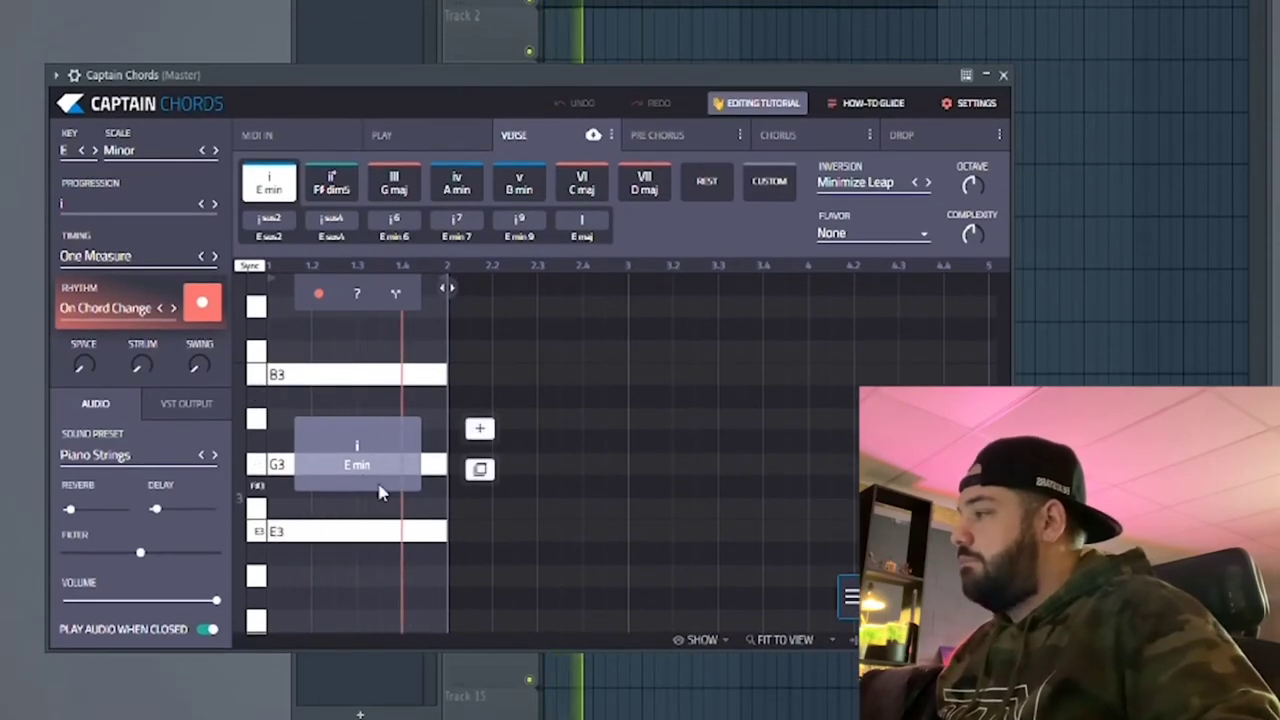
key("space")
left_click_drag(400, 90, 456, 78)
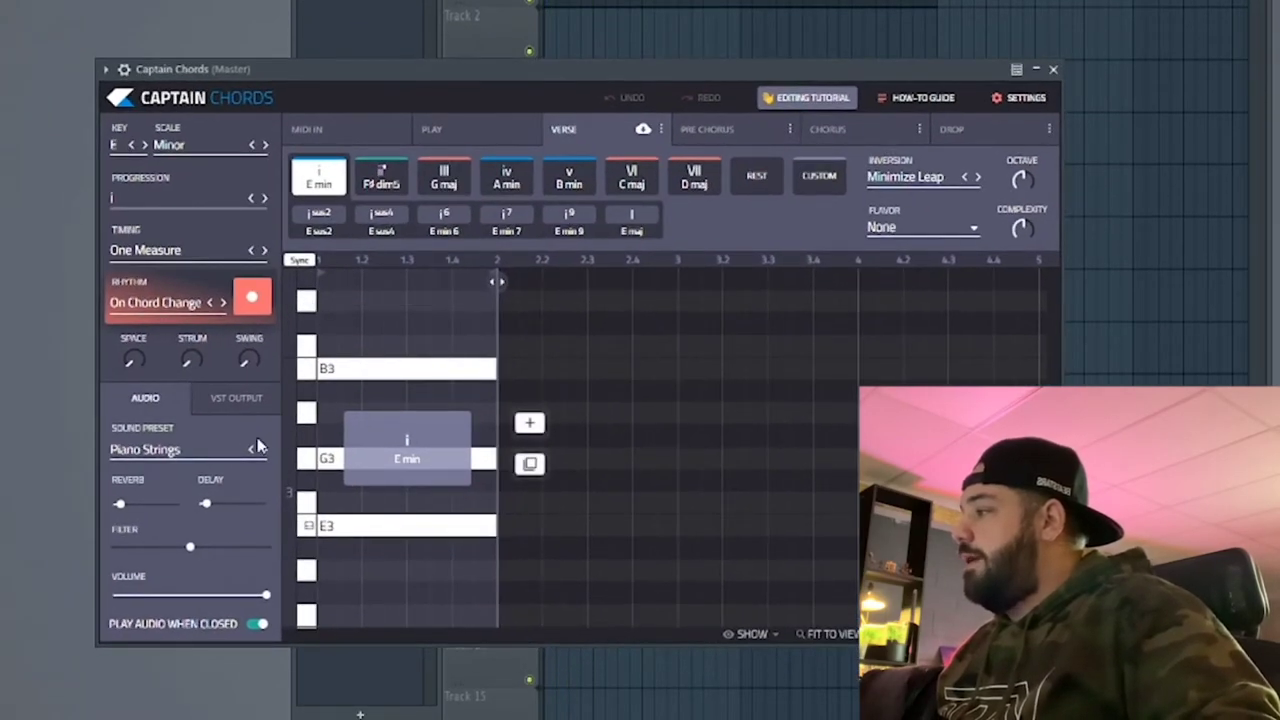
Open the sound presets and audition New: Bender, New: Blade Swell, New: Blanc Keys and New: Bloom Sweep from the Keys group.
left_click(143, 452)
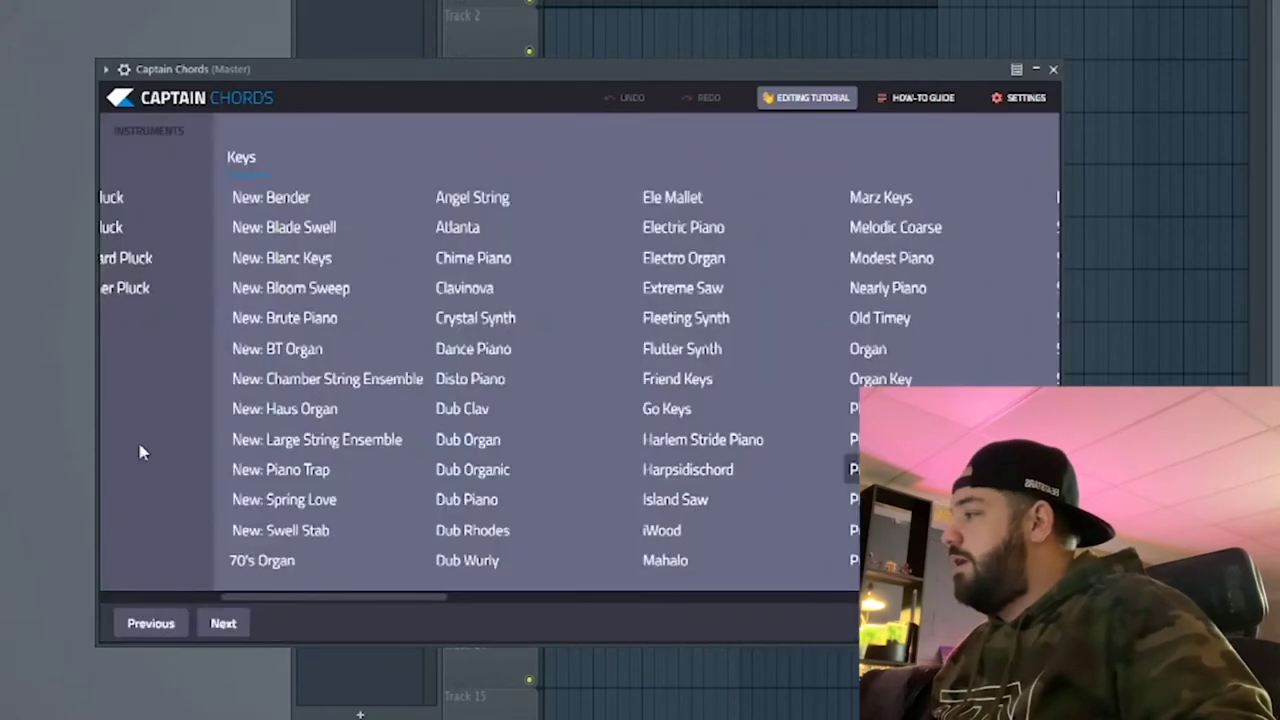
left_click(277, 200)
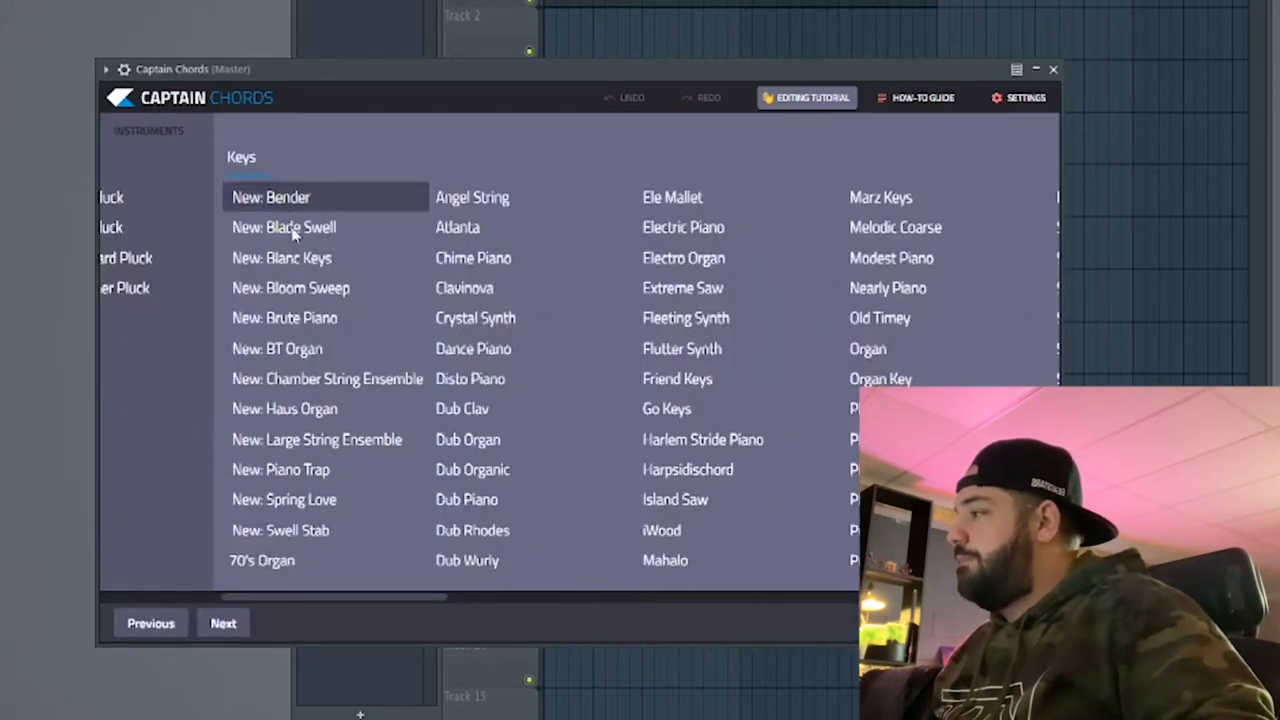
left_click(286, 225)
left_click(296, 258)
left_click(310, 293)
Audition Pad presets during playback and choose New: Violet as the chord sound.
scroll(360, 305, "down", 3)
scroll(360, 305, "up", 3)
scroll(371, 300, "down", 8)
left_click(331, 349)
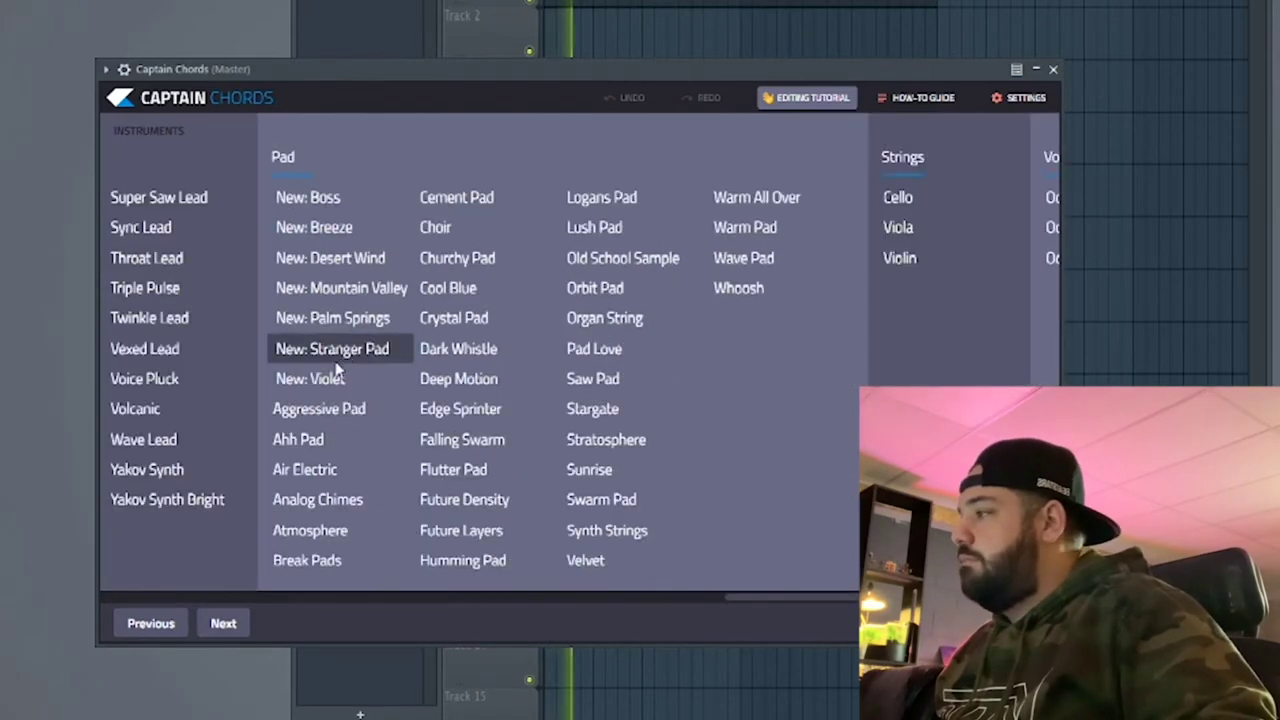
left_click(329, 384)
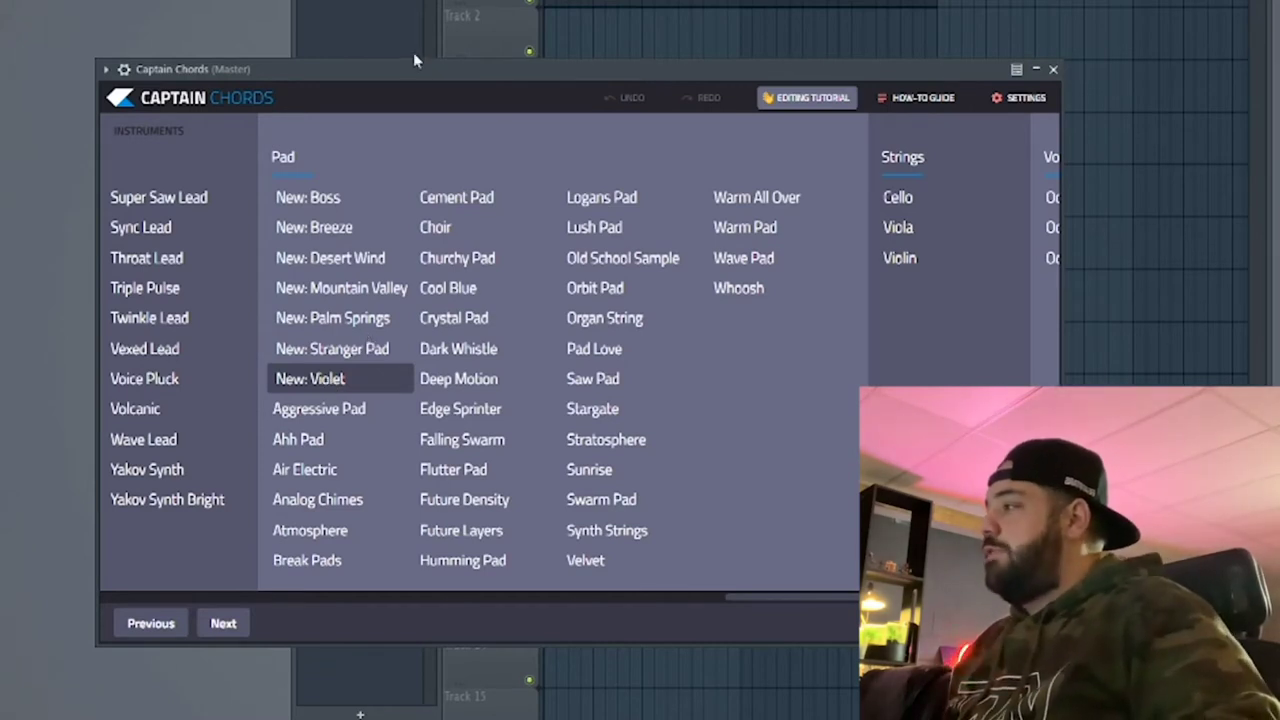
left_click_drag(415, 62, 362, 69)
key("space")
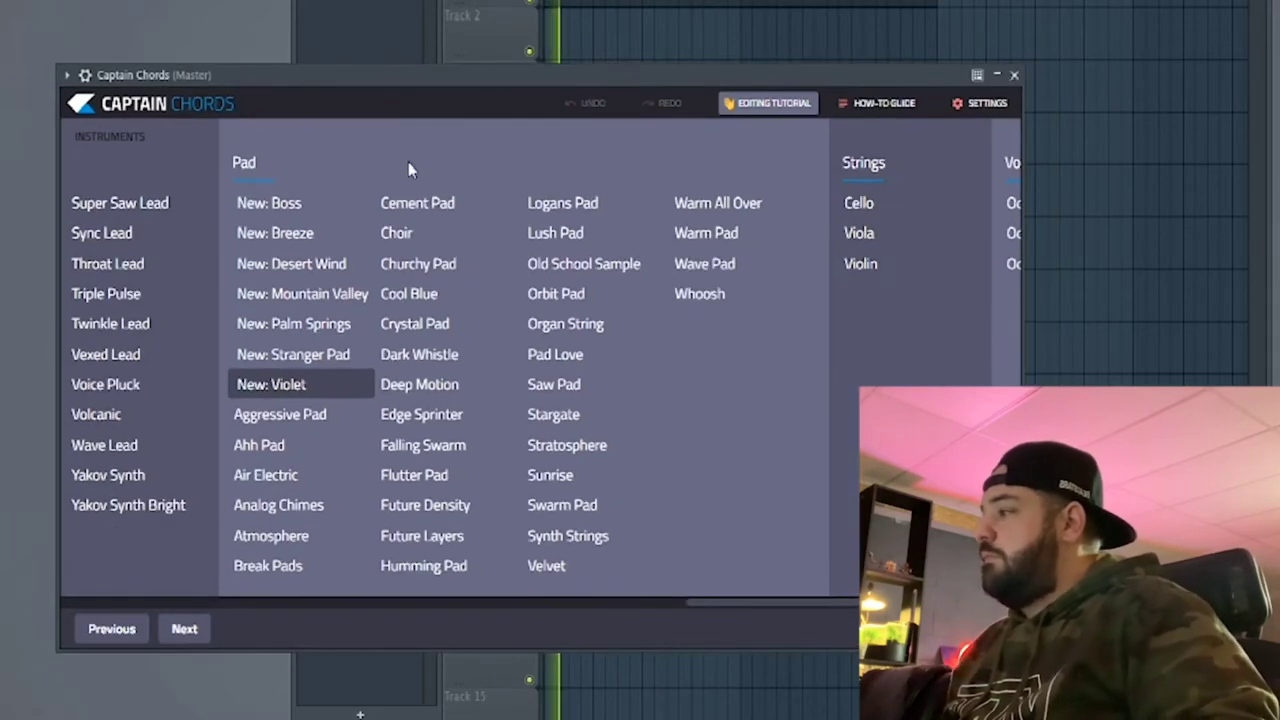
left_click(271, 384)
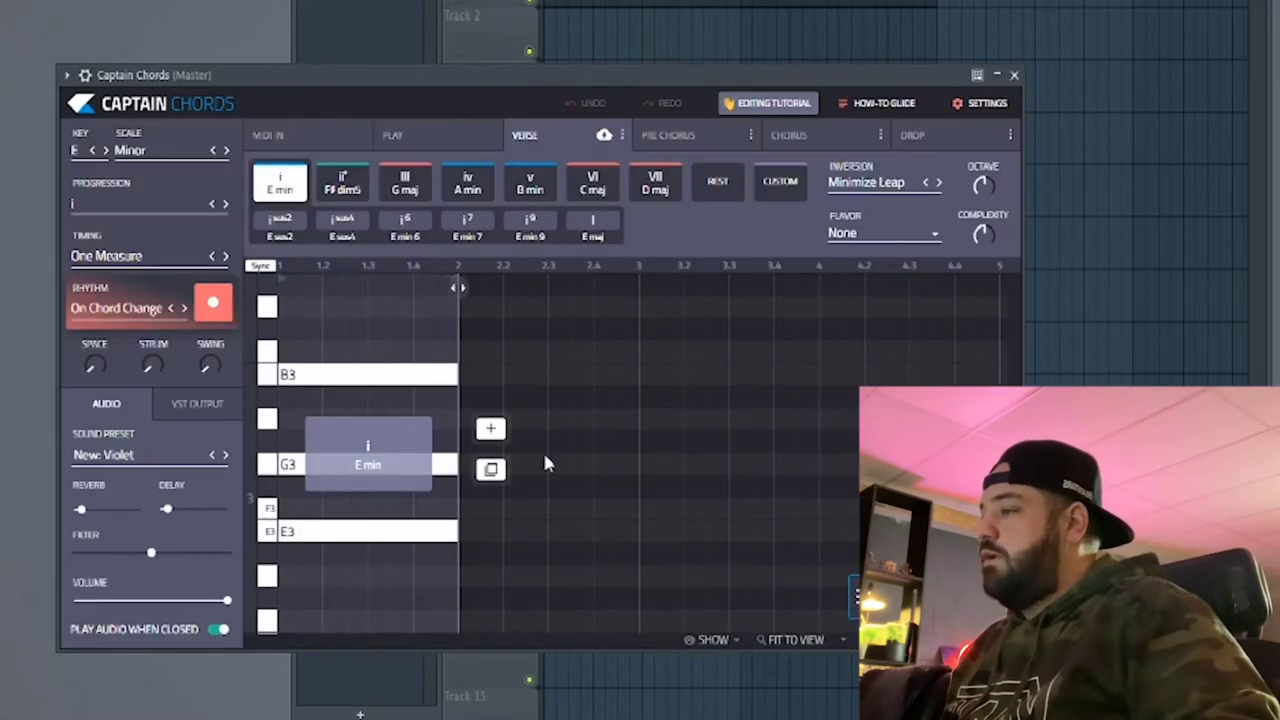
Lower the E minor chord by one octave and extend the progression to four one-measure E minor chords.
left_click_drag(983, 185, 983, 205)
key("space")
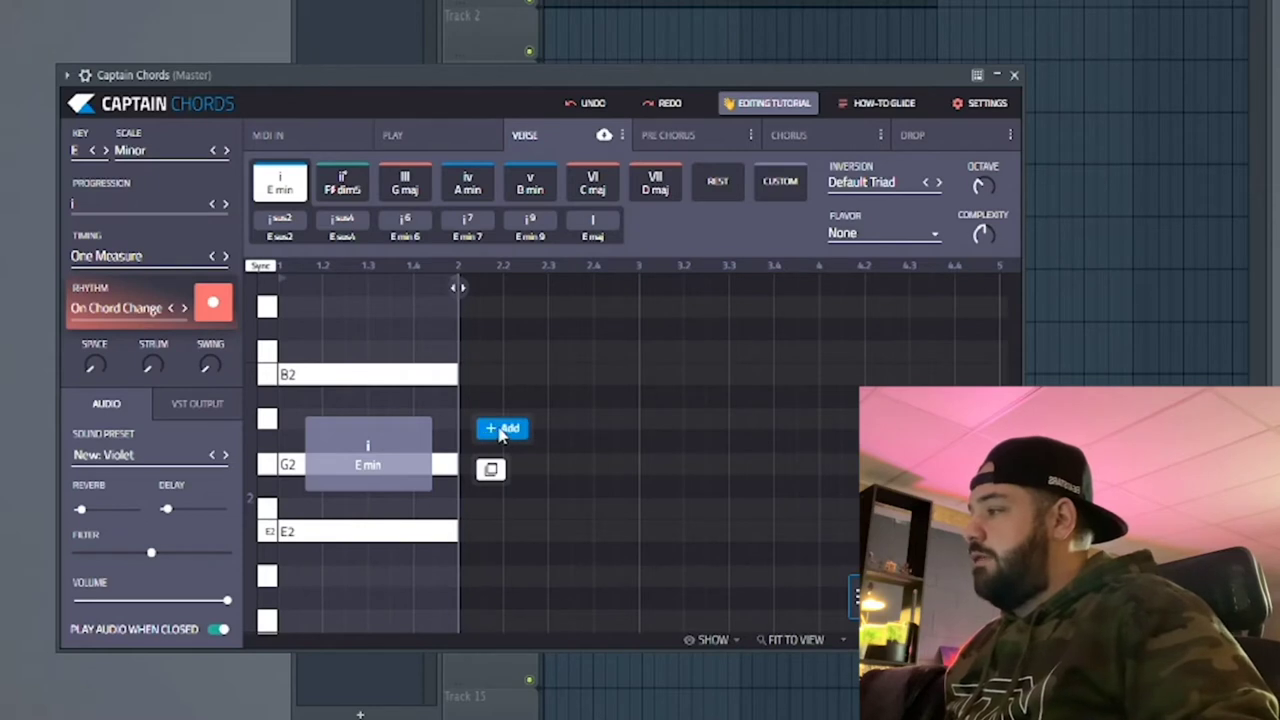
left_click(503, 429)
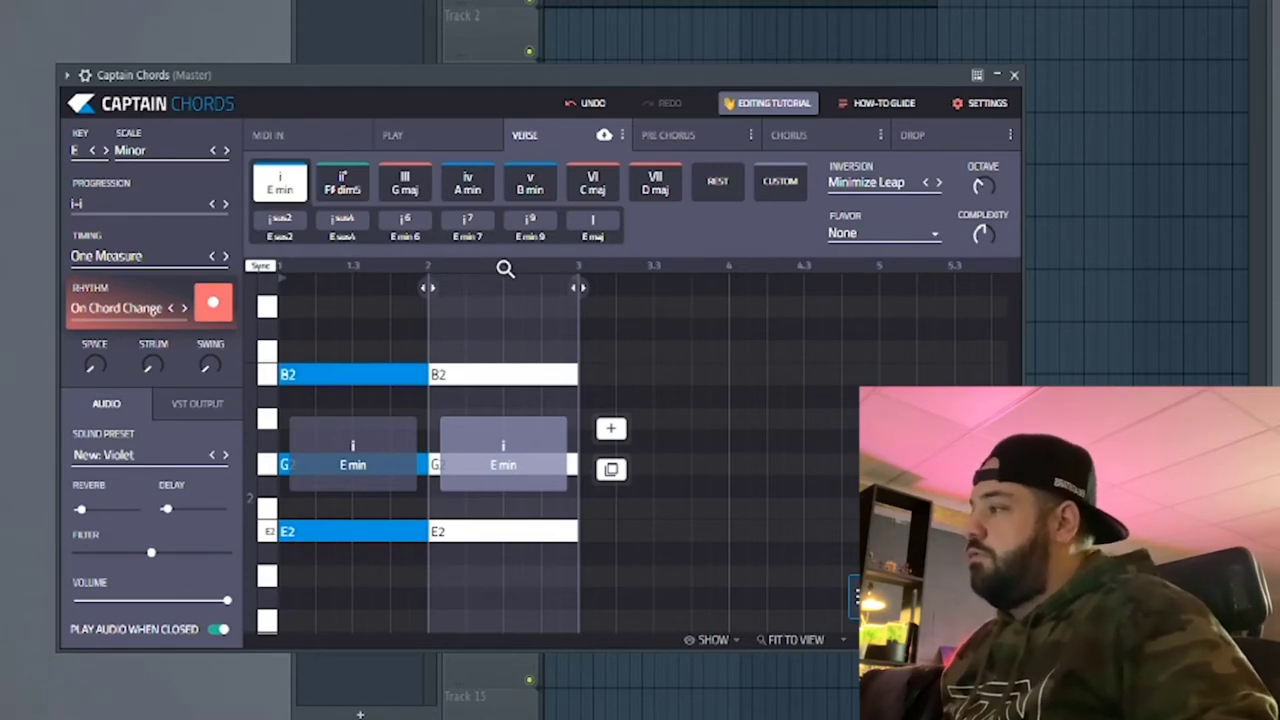
left_click(611, 469)
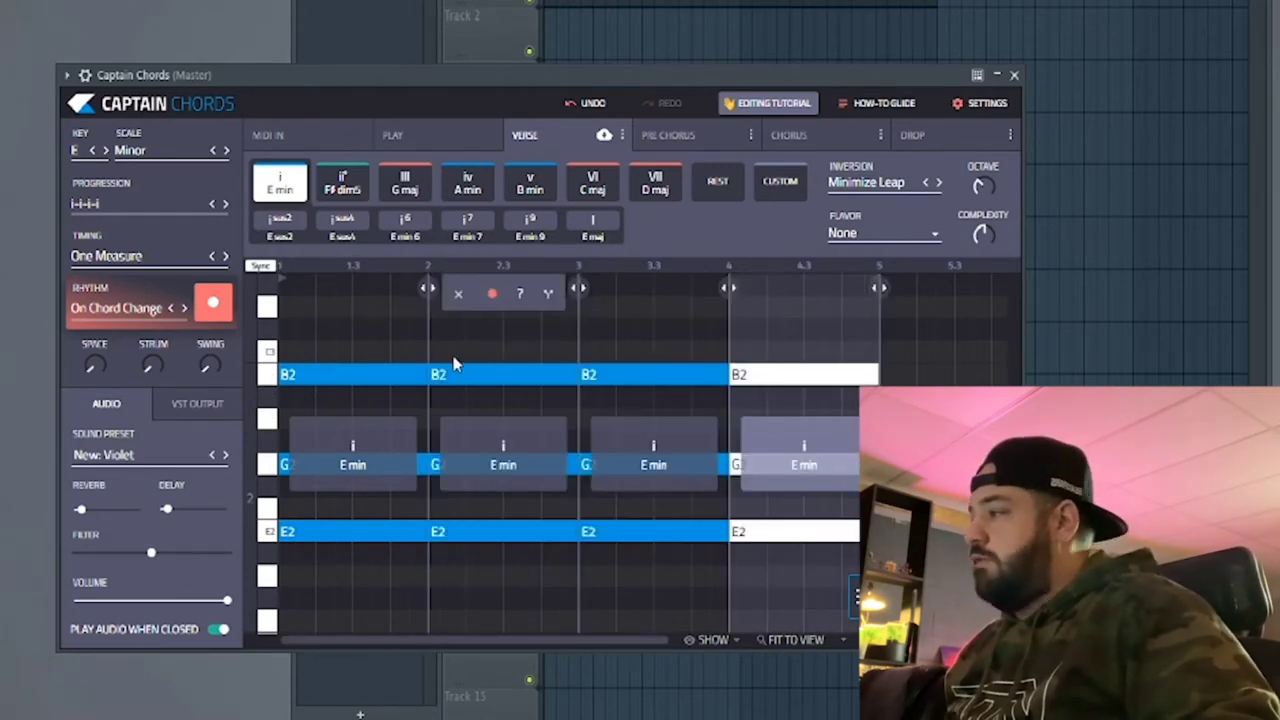
Try ii° (F# dim5) as the second chord, play it back and replace it with III (G maj).
left_click(486, 372)
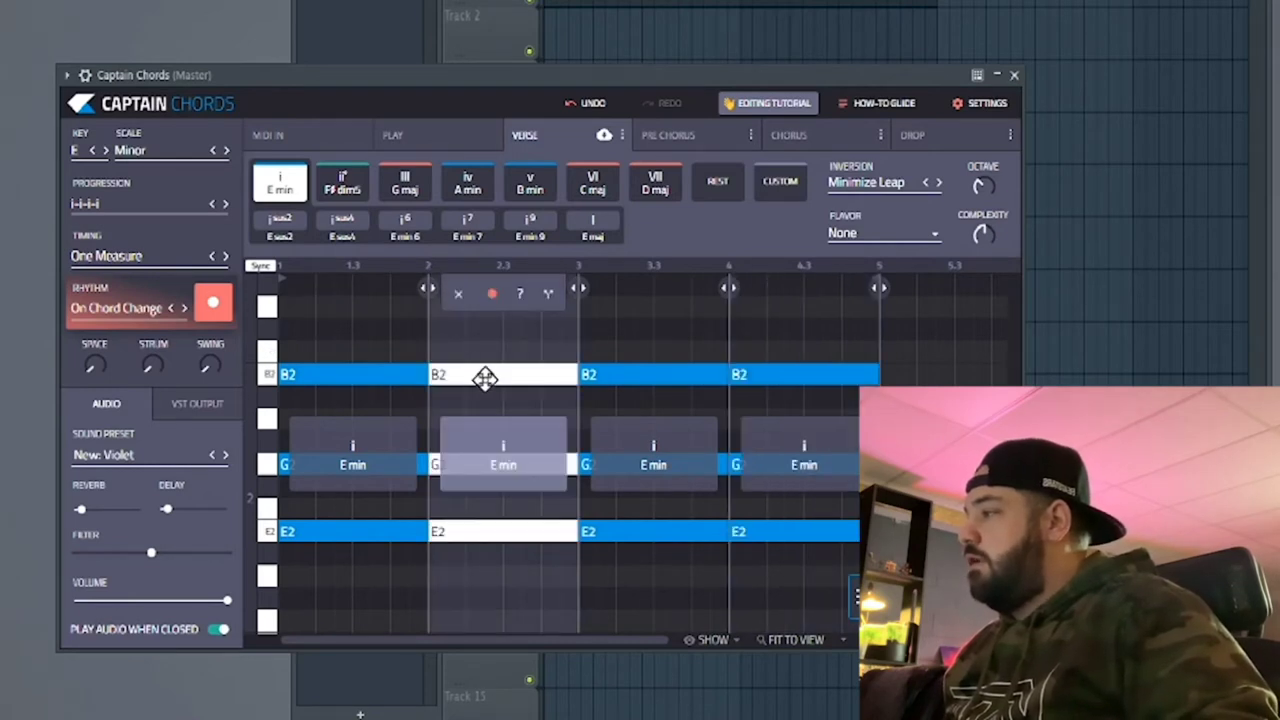
left_click(348, 184)
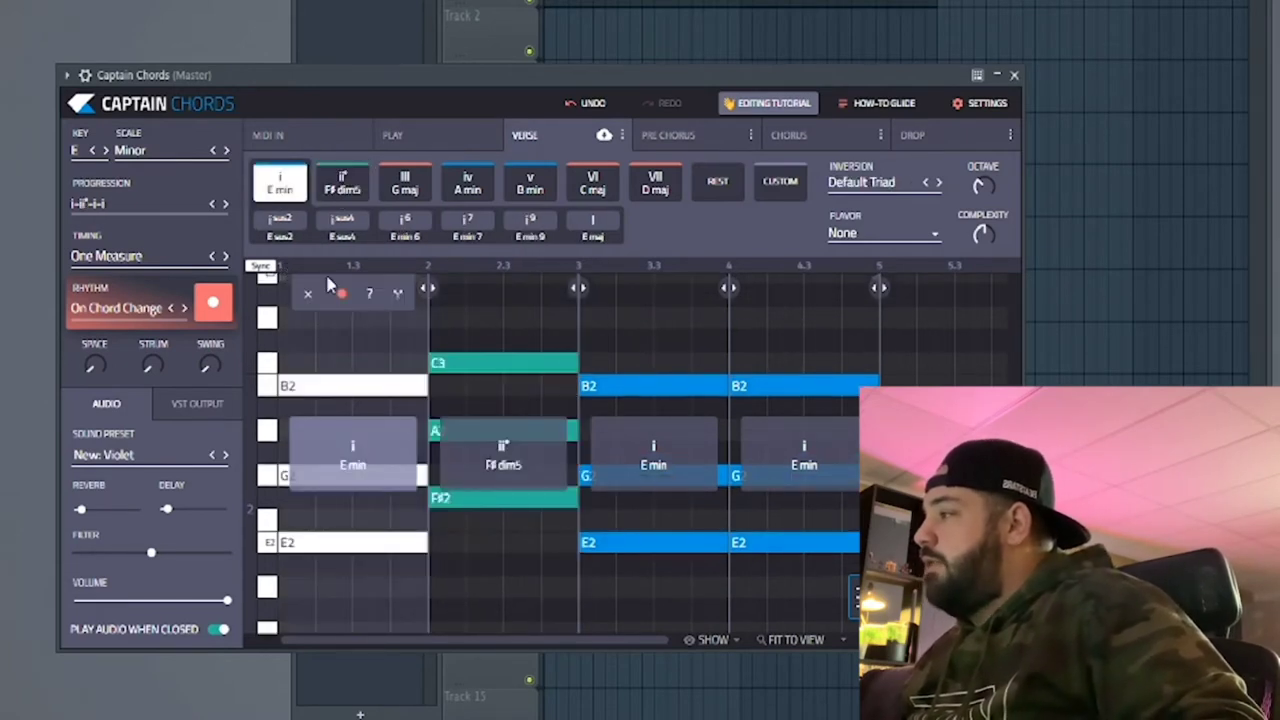
key("space")
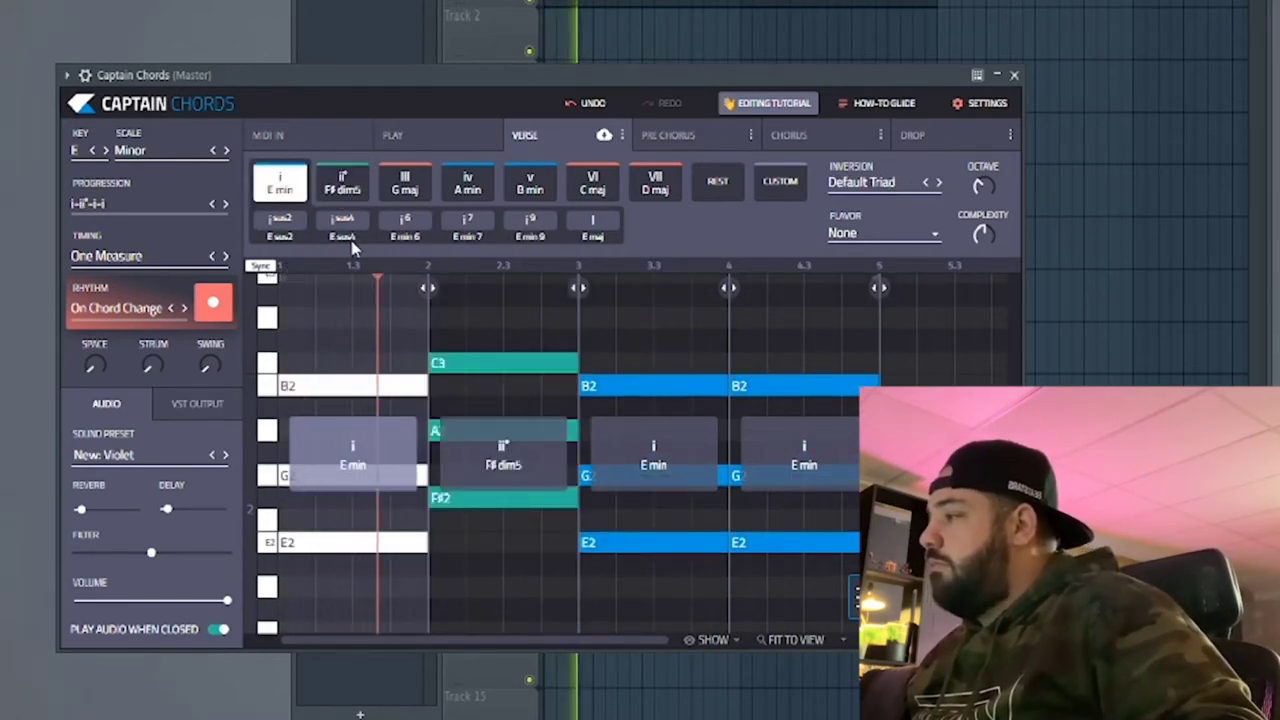
left_click(404, 182)
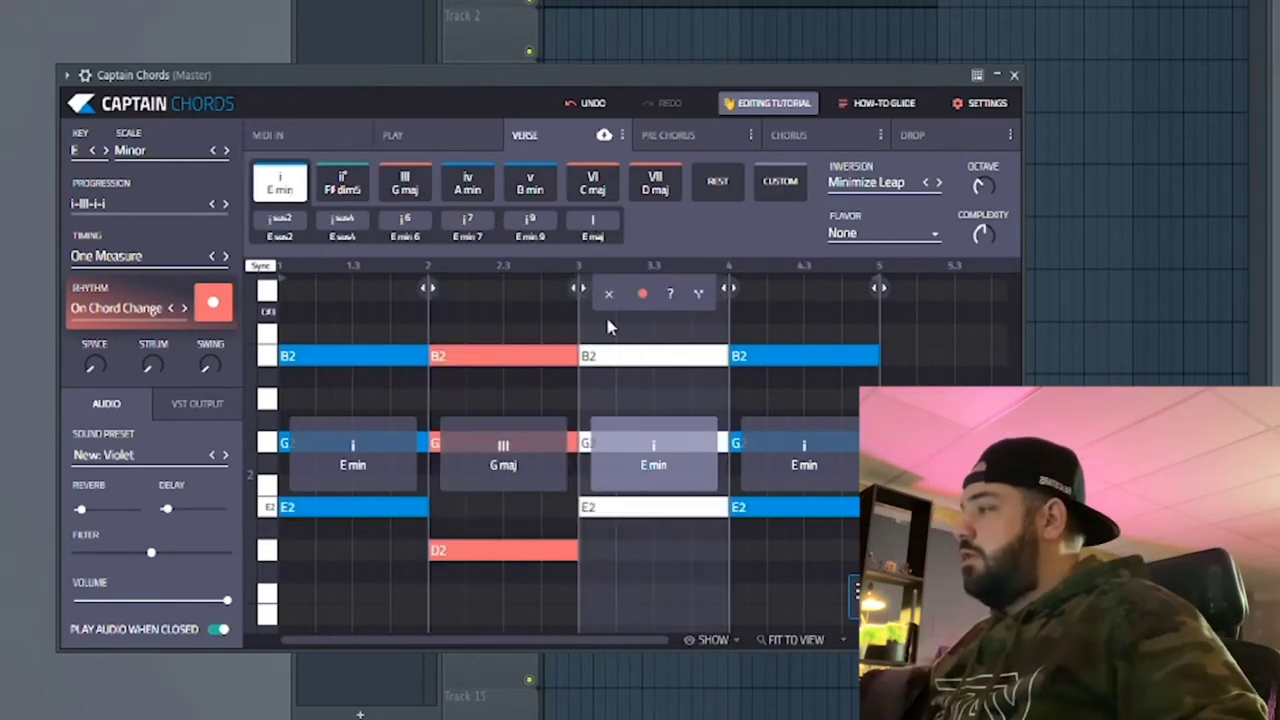
Set the third chord to VI (C maj) and the fourth to VII (D maj), trying the 9th variation on the fourth.
left_click(594, 184)
left_click(795, 306)
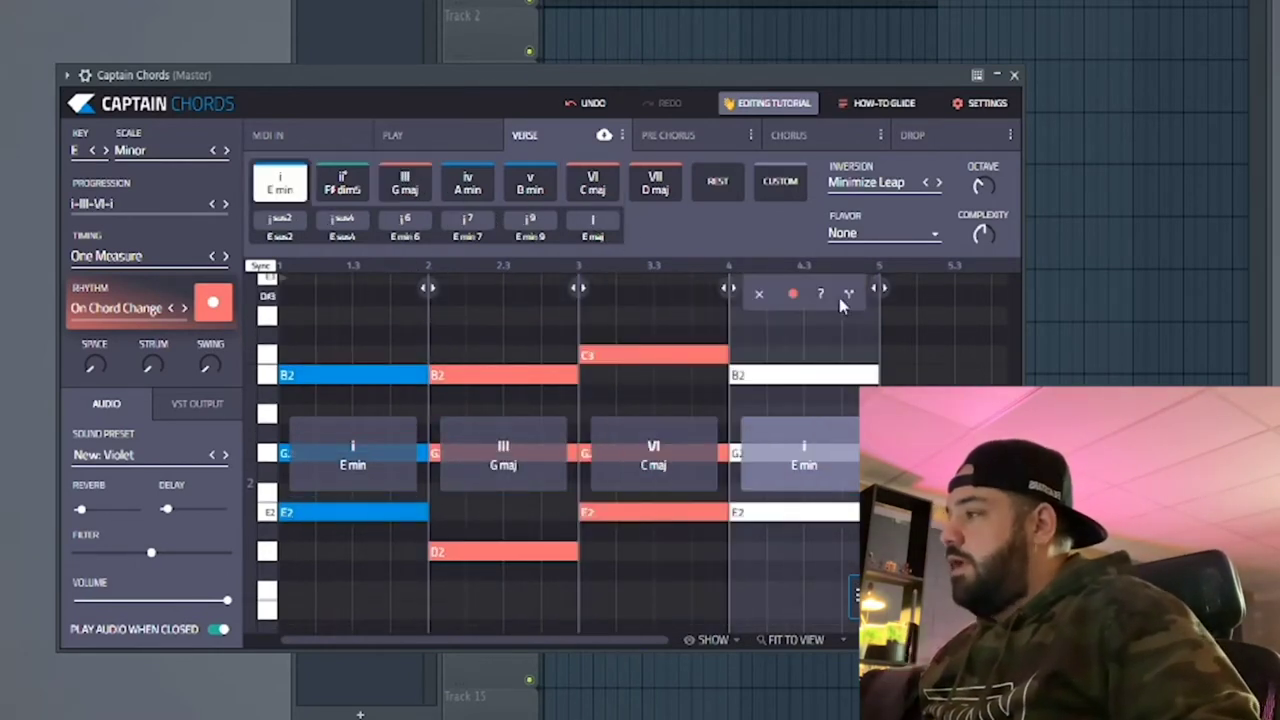
left_click(655, 185)
left_click(603, 228)
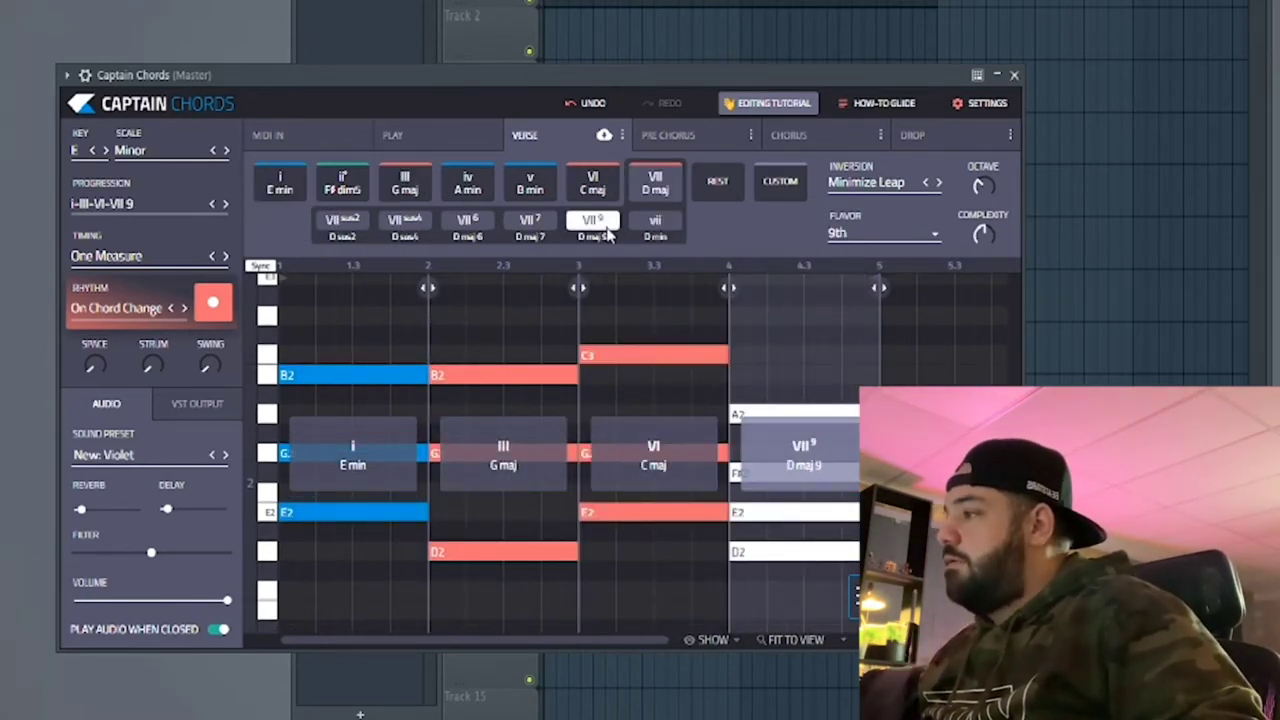
Try v (B min) and VII (D maj) as the third chord, settle on iv (A min) and listen to the progression.
left_click(627, 330)
left_click(530, 183)
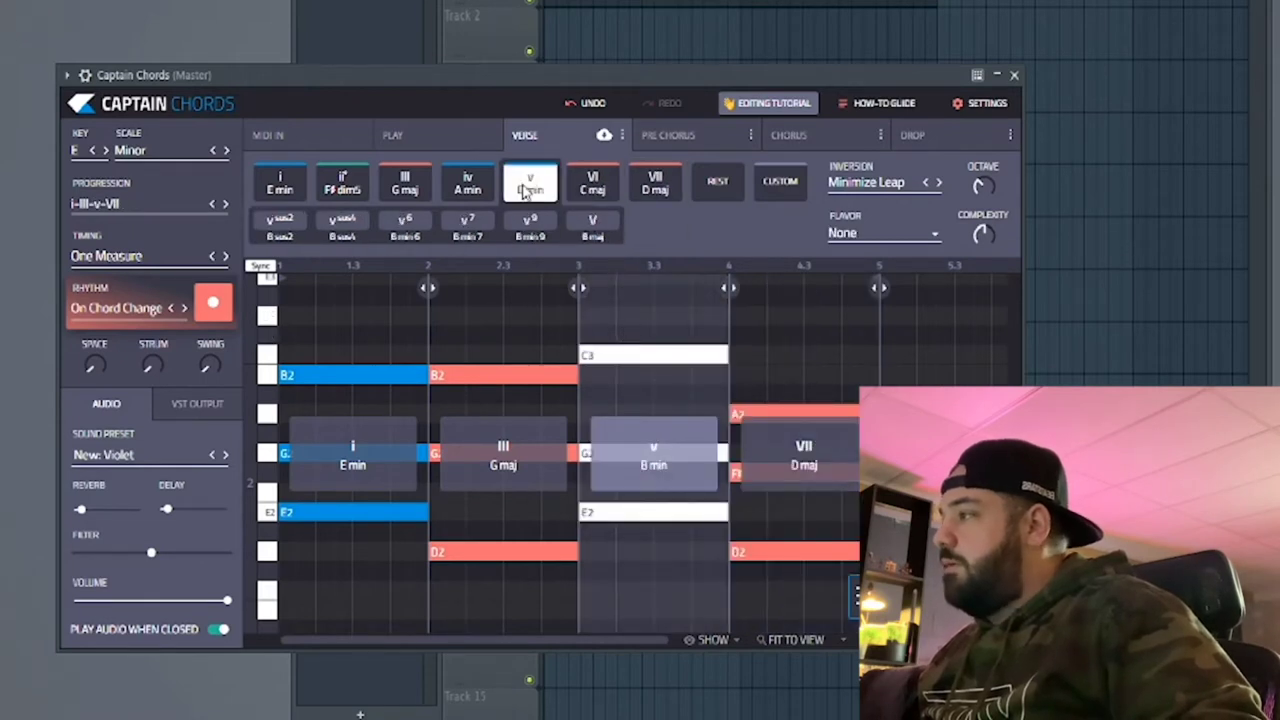
left_click(658, 190)
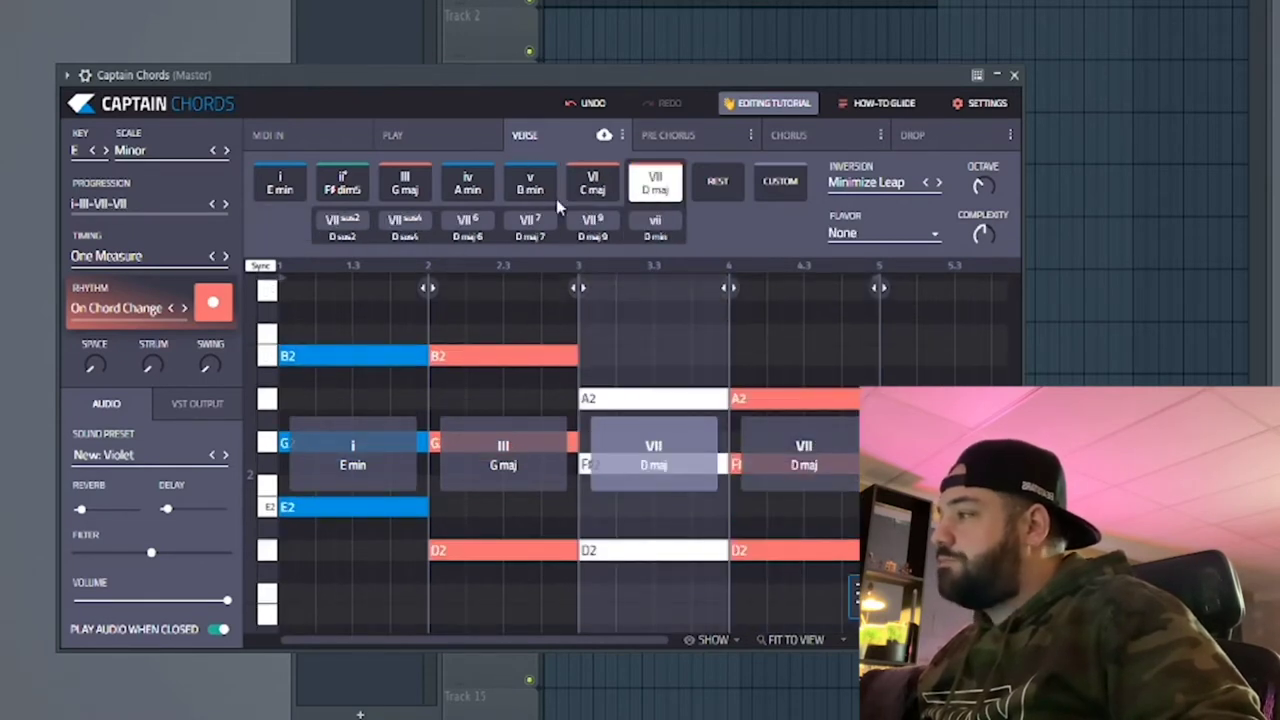
left_click(466, 190)
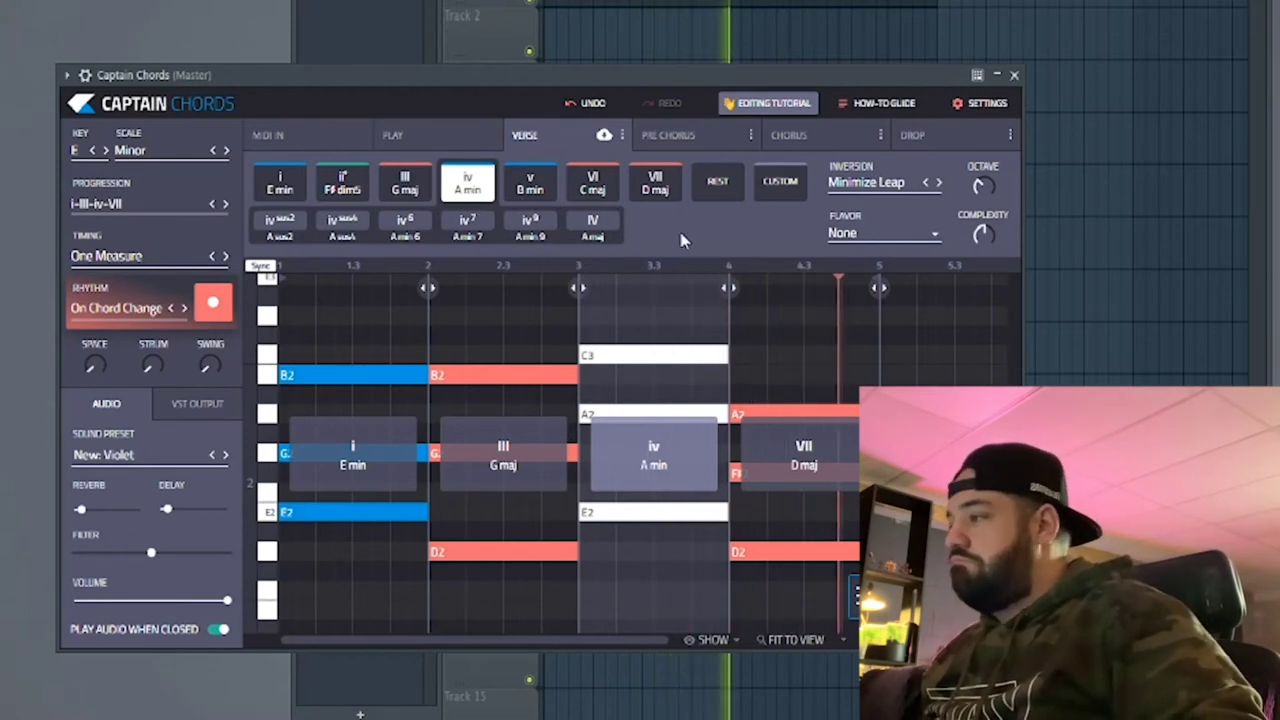
key("space")
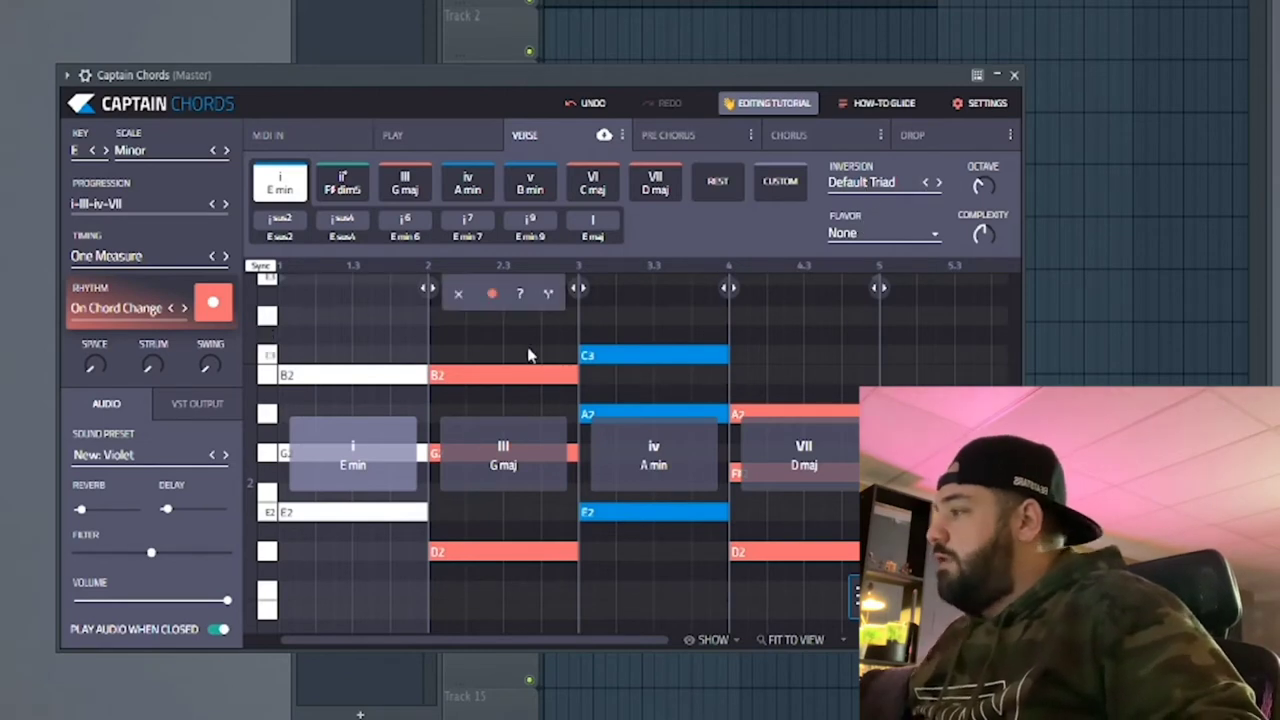
Compare the first two chords and set the first chord, E min, to First Inversion.
left_click(497, 326)
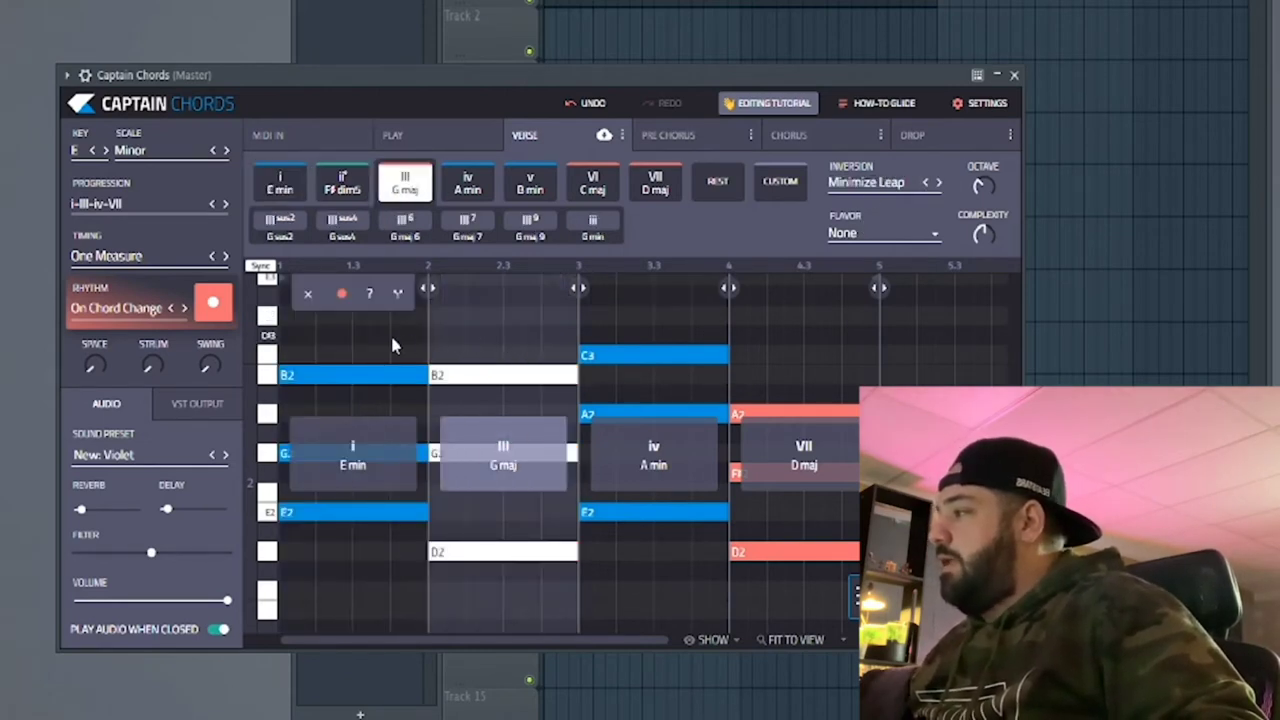
left_click(376, 339)
left_click(486, 343)
left_click(391, 348)
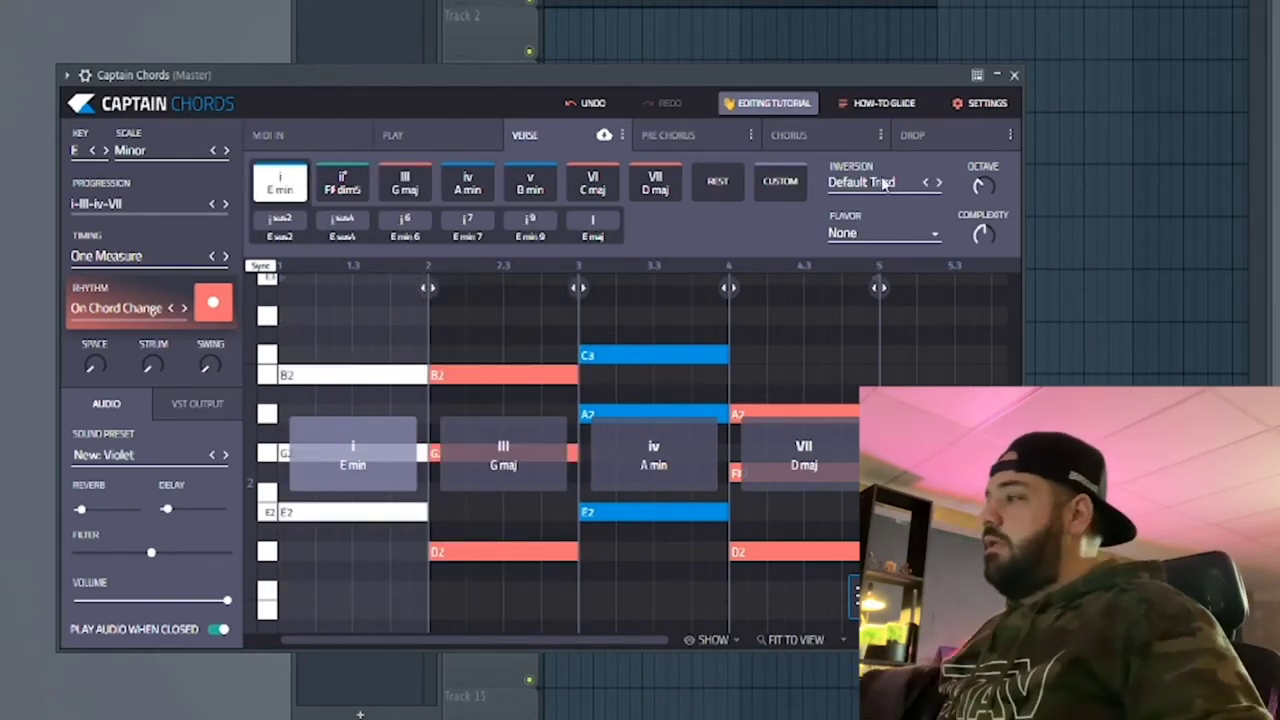
left_click(938, 186)
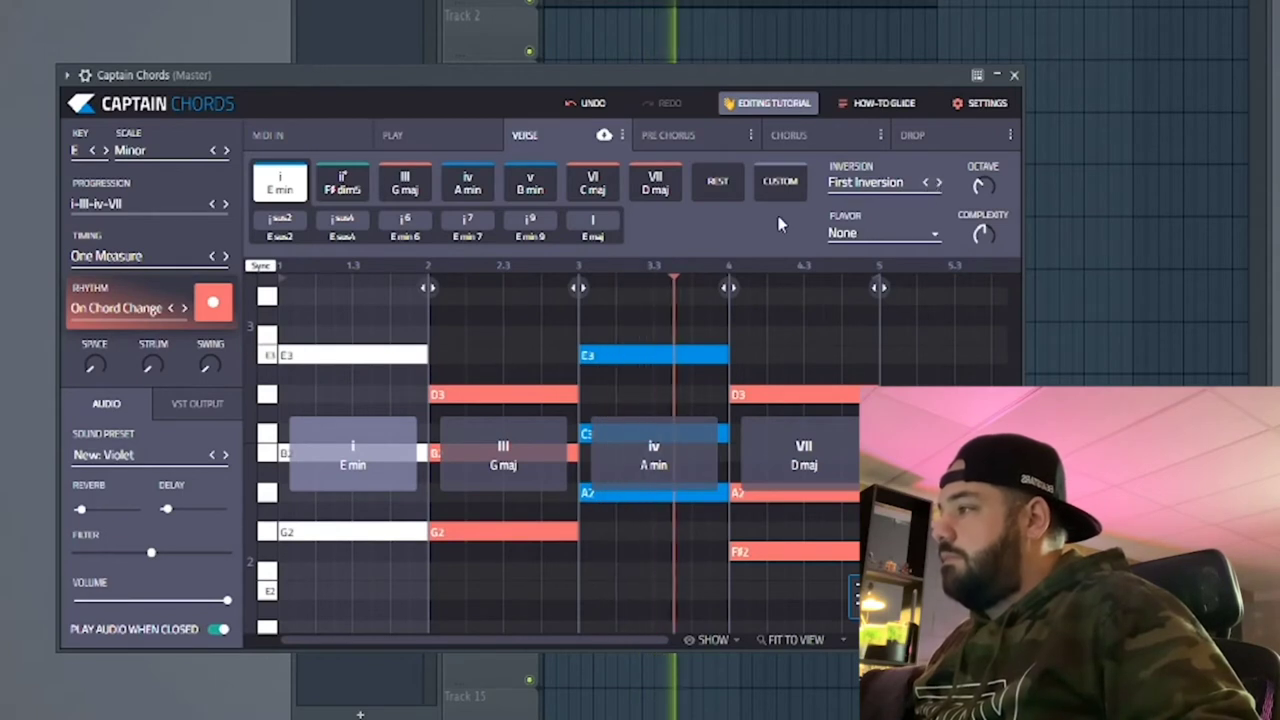
Try the 9th and 13th flavors on the first chord.
left_click(915, 231)
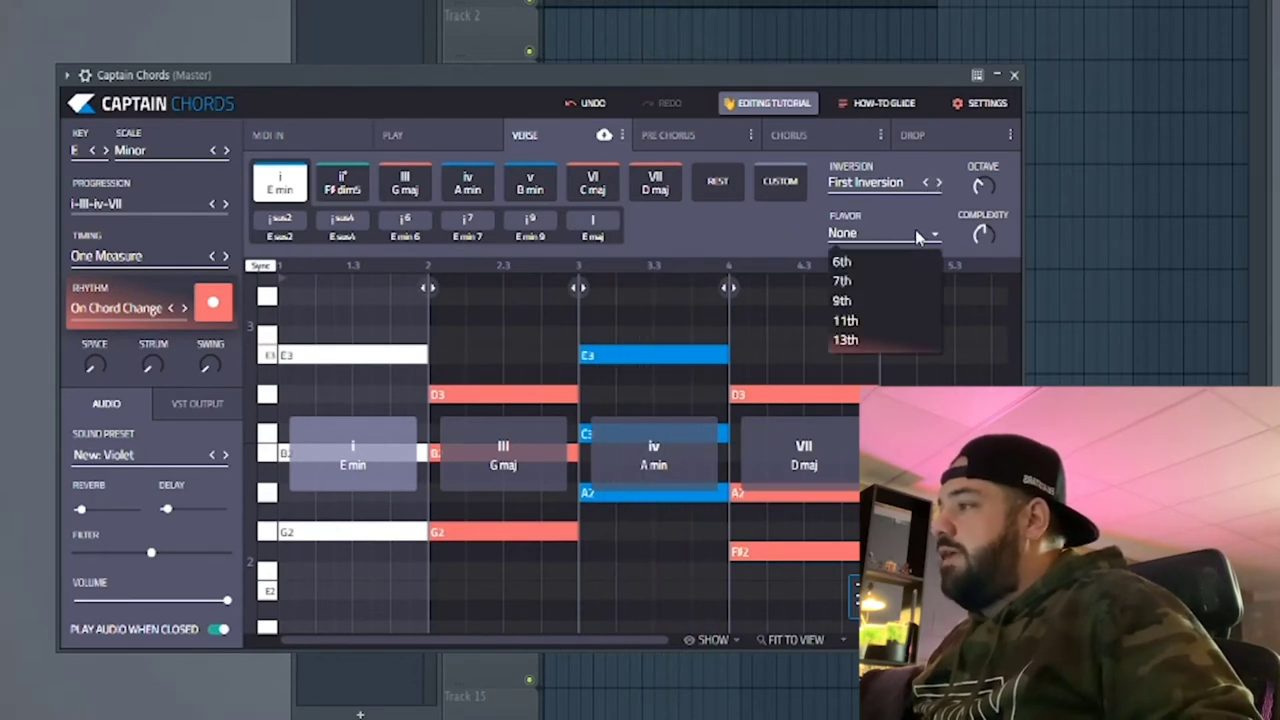
left_click(863, 300)
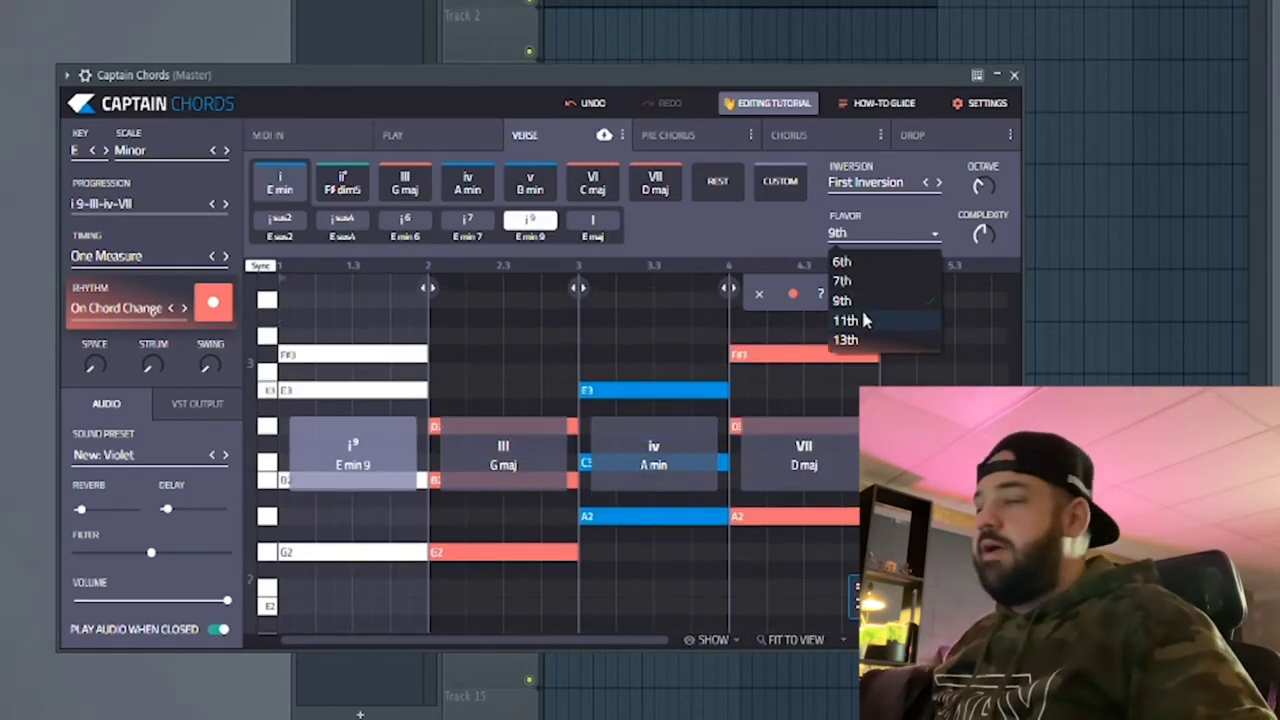
left_click(846, 339)
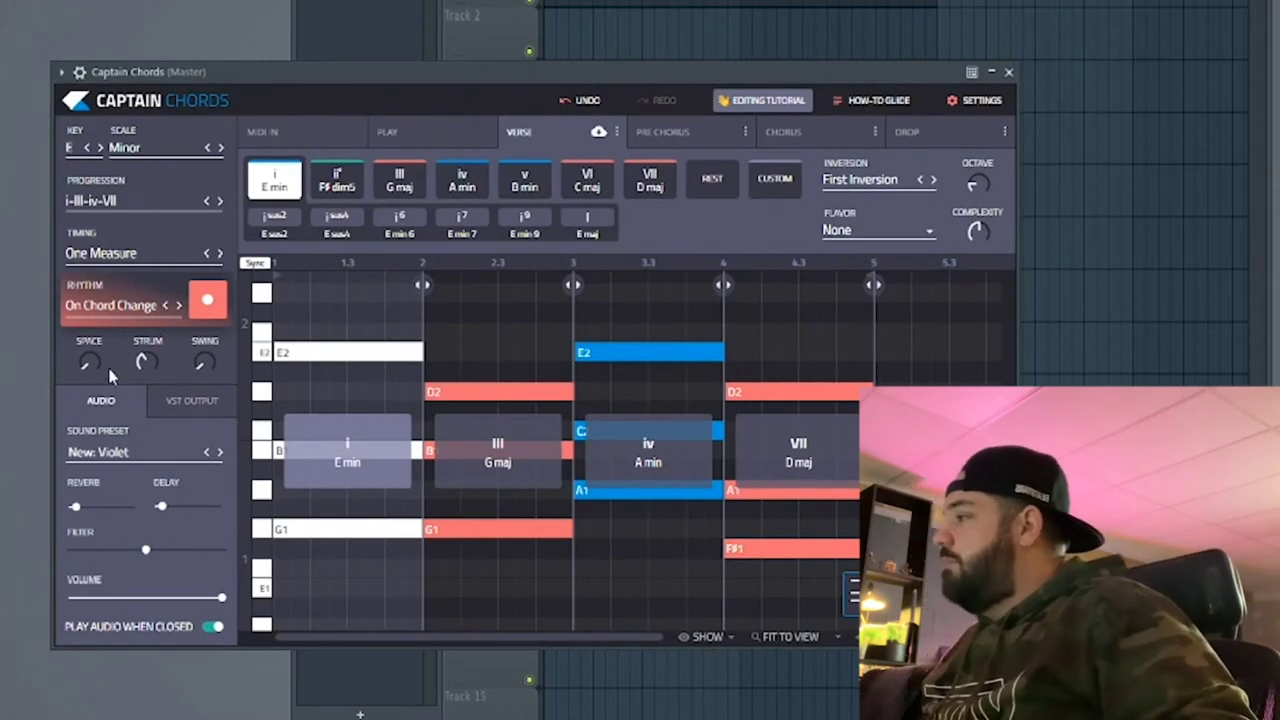
Try adding space between the chords, raise their strum amount and play back the progression.
mouse_move(92, 366)
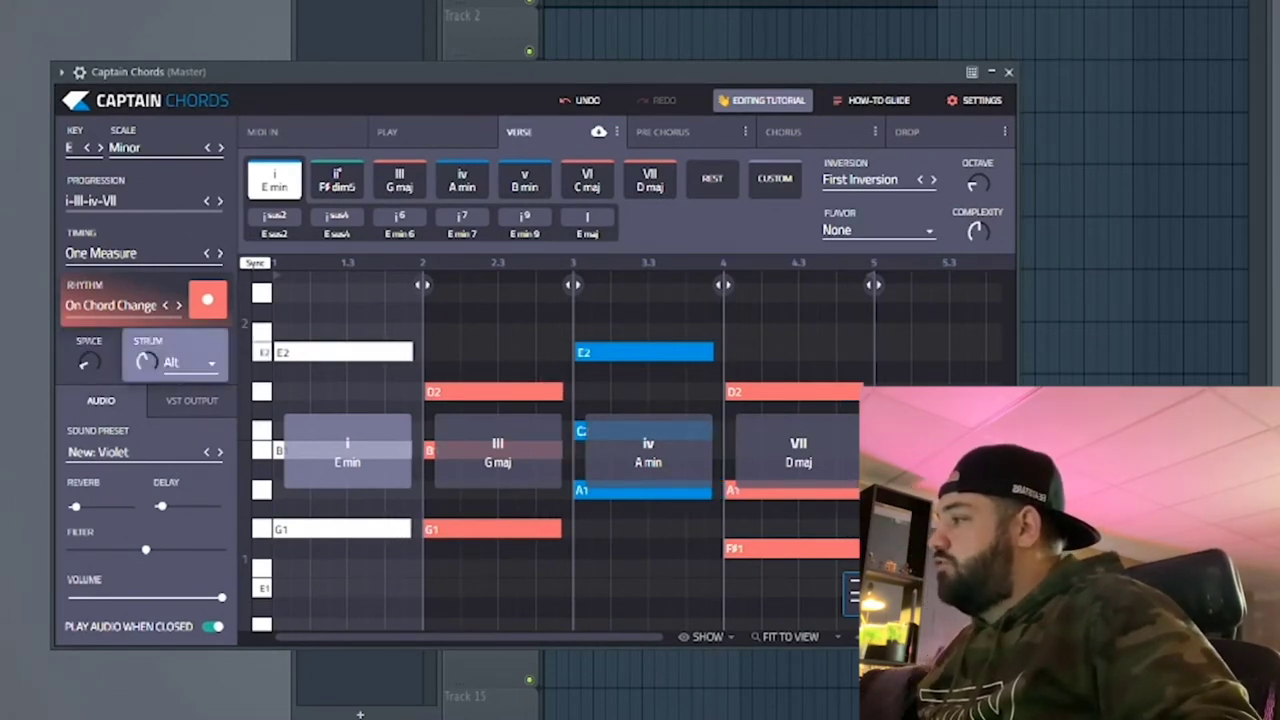
mouse_move(151, 366)
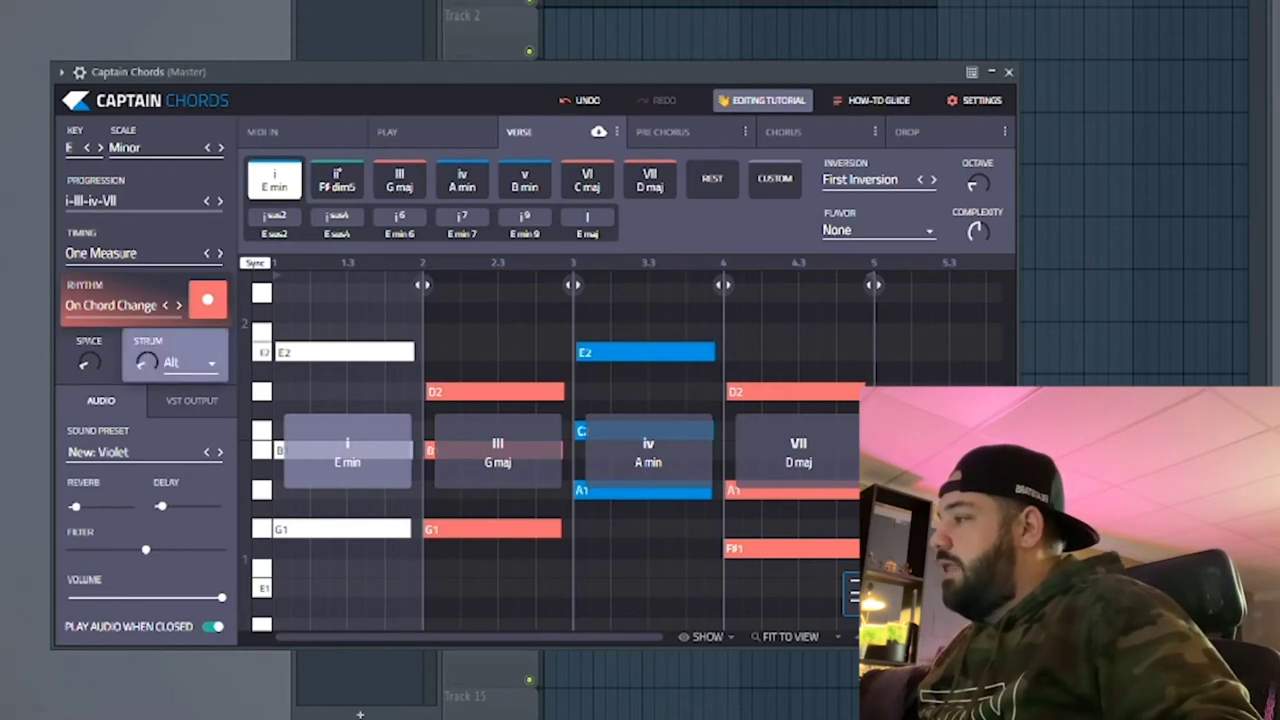
key("space")
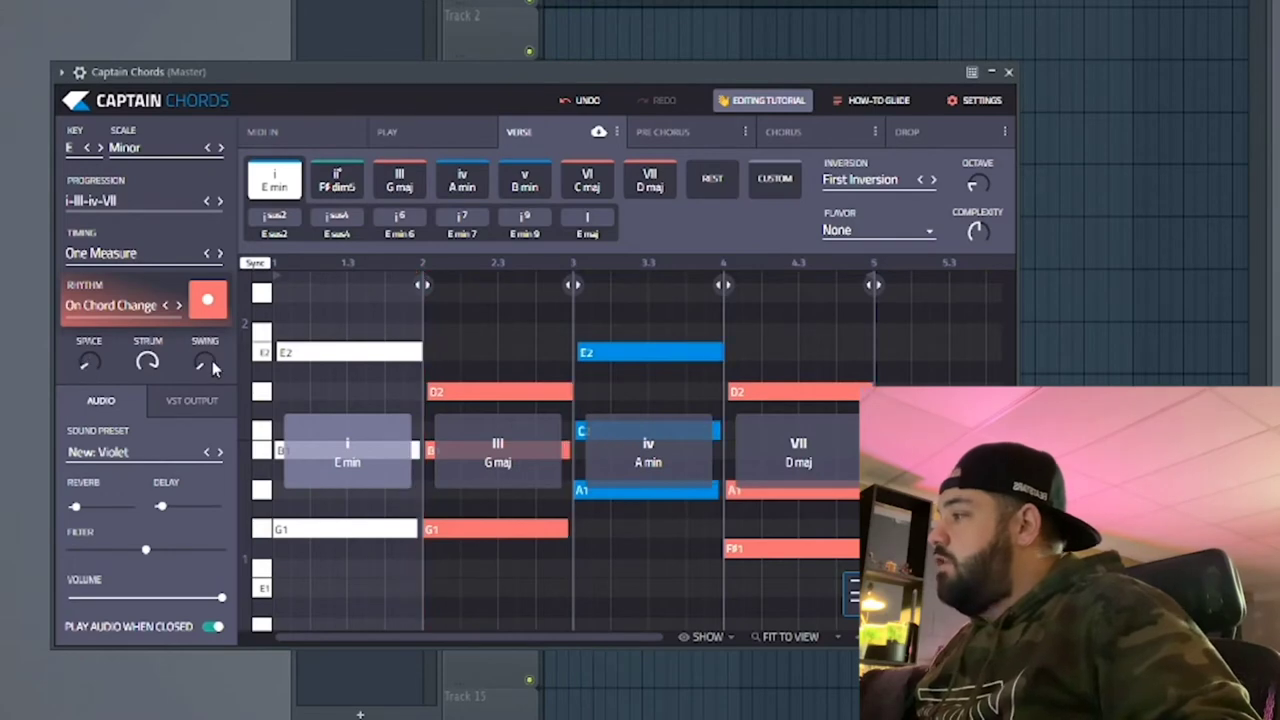
mouse_move(206, 360)
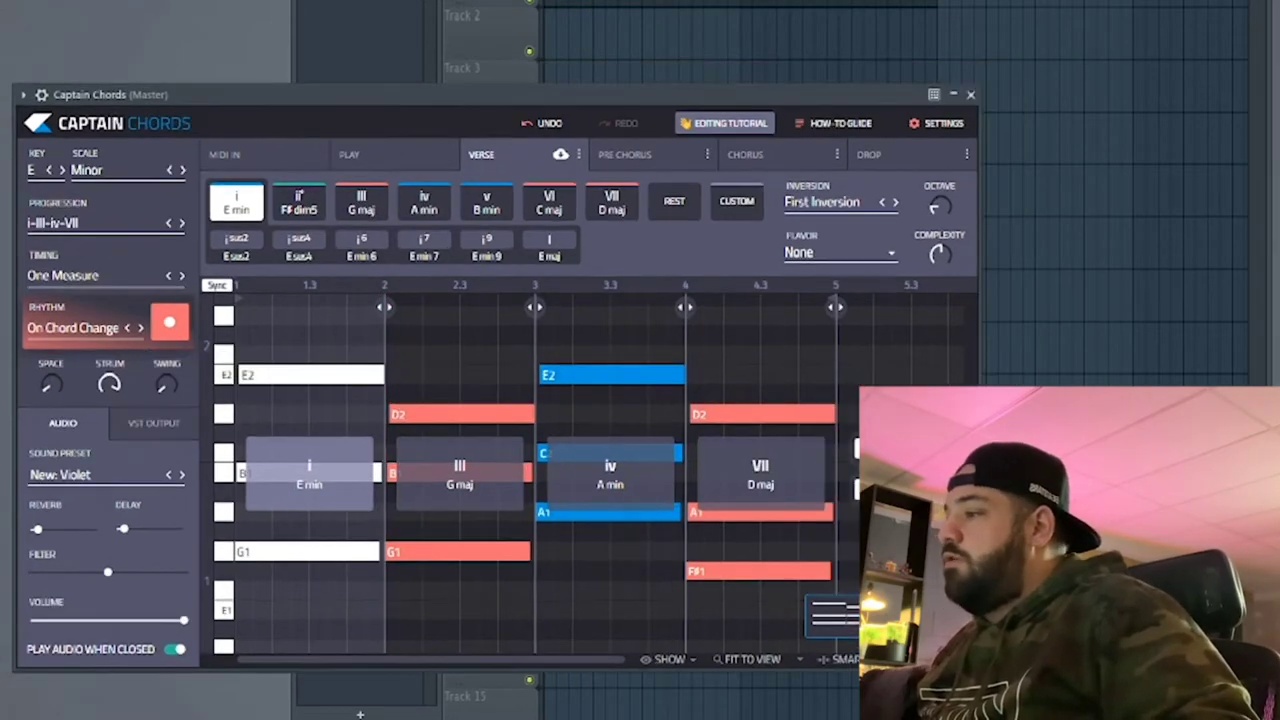
Export the Verse chord progression as MIDI into the Sampler channel's piano roll.
left_click_drag(524, 88, 916, 14)
left_click(243, 203)
left_click_drag(546, 190, 359, 156)
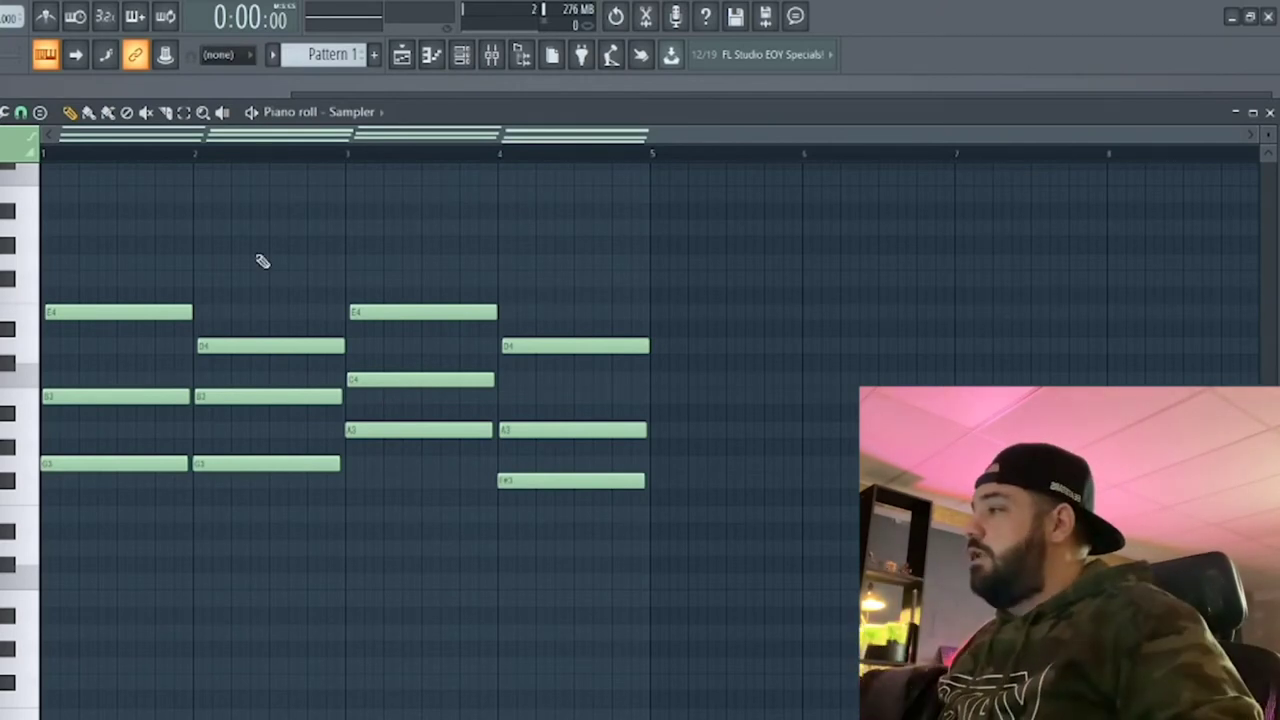
scroll(107, 268, "up", 3)
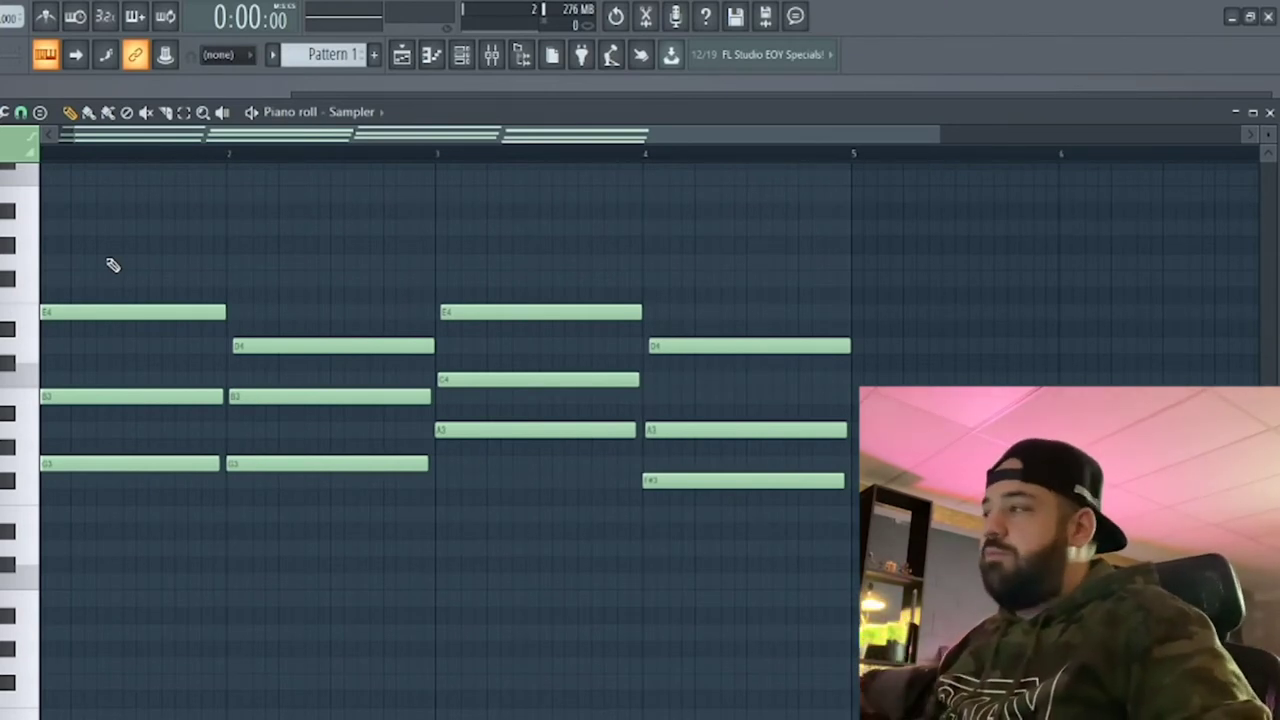
Replace the Sampler channel holding the exported chords with Omnisphere.
key("F6")
right_click(251, 406)
mouse_move(386, 567)
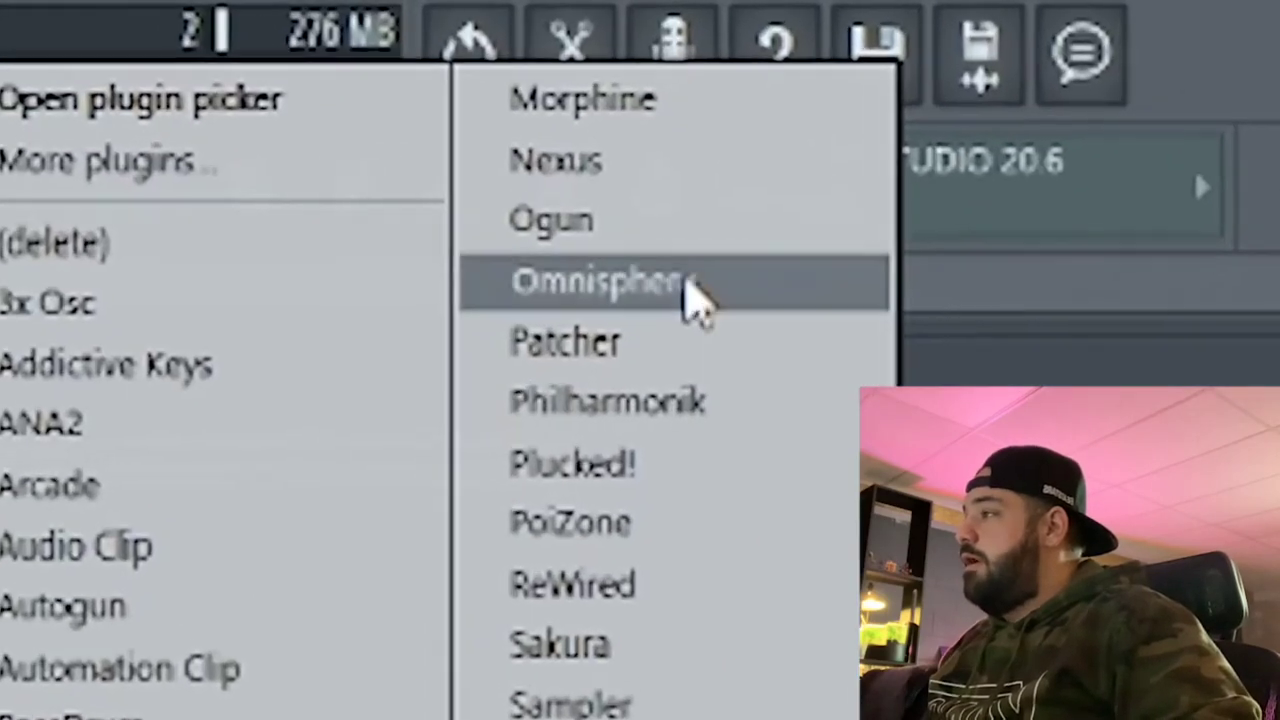
left_click(654, 82)
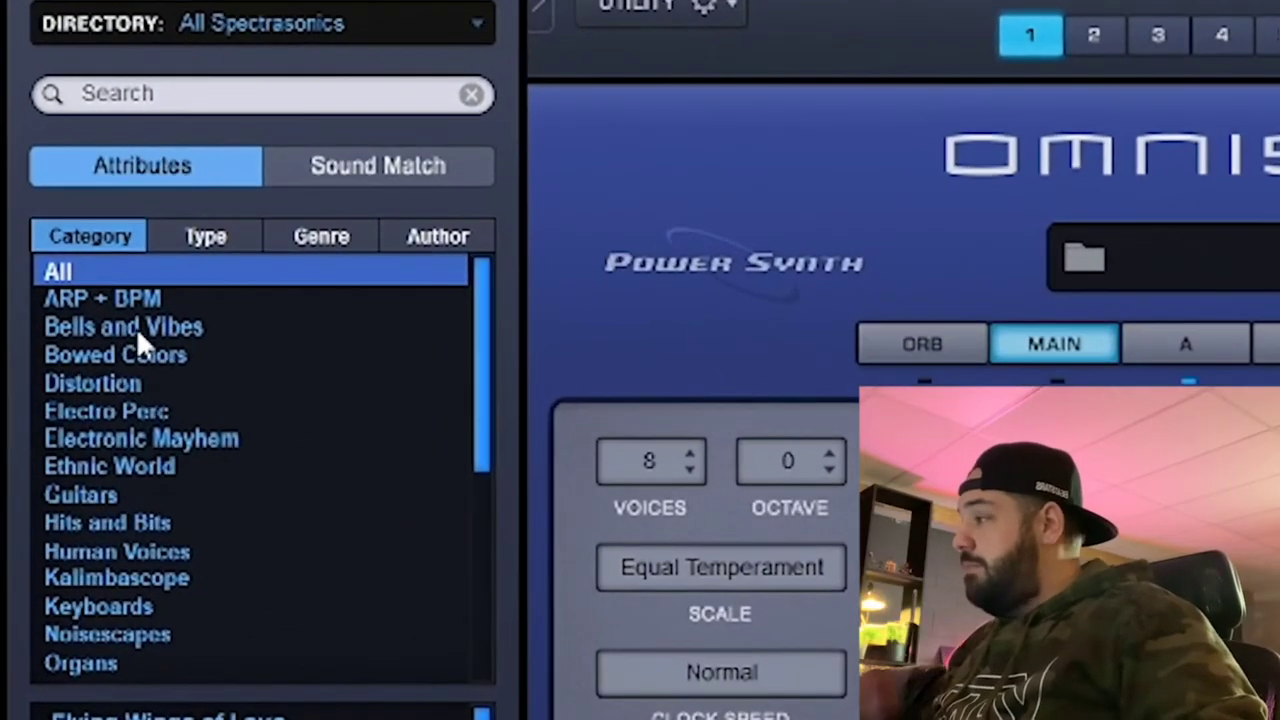
Load the Analog Simplicity patch from Omnisphere's Synth Poly category for the chord channel.
scroll(110, 455, "down", 5)
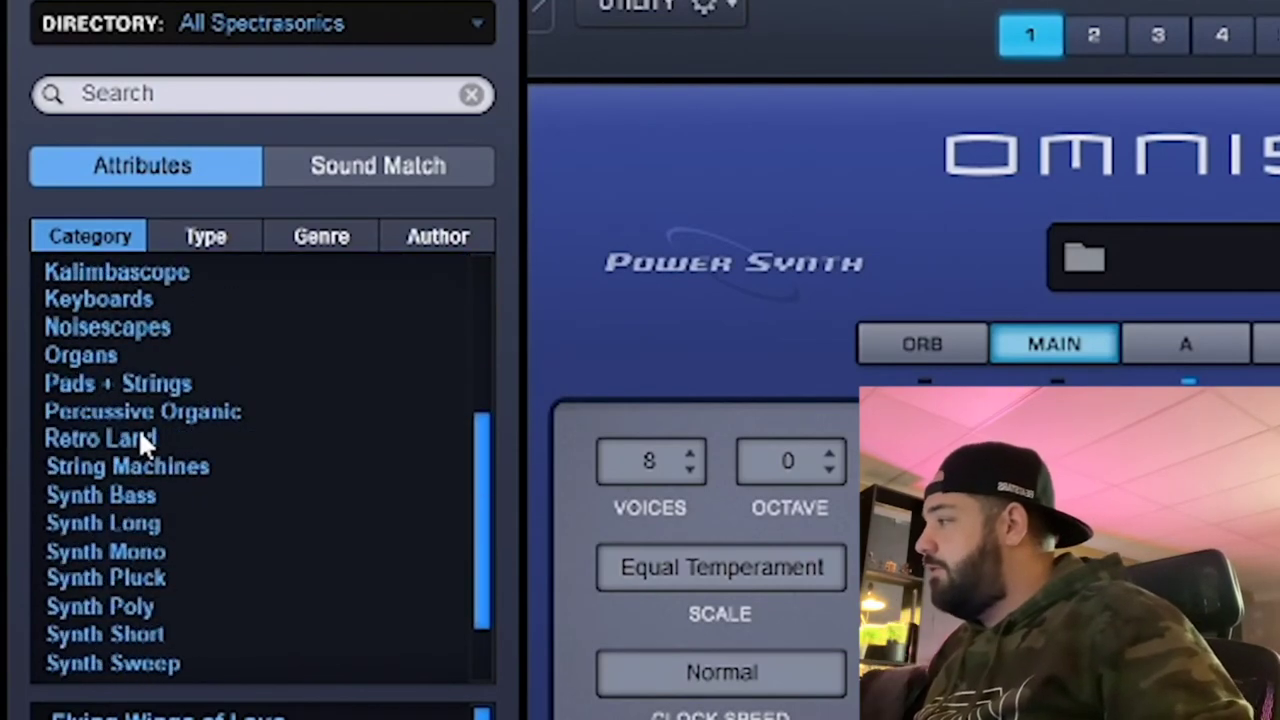
left_click(170, 552)
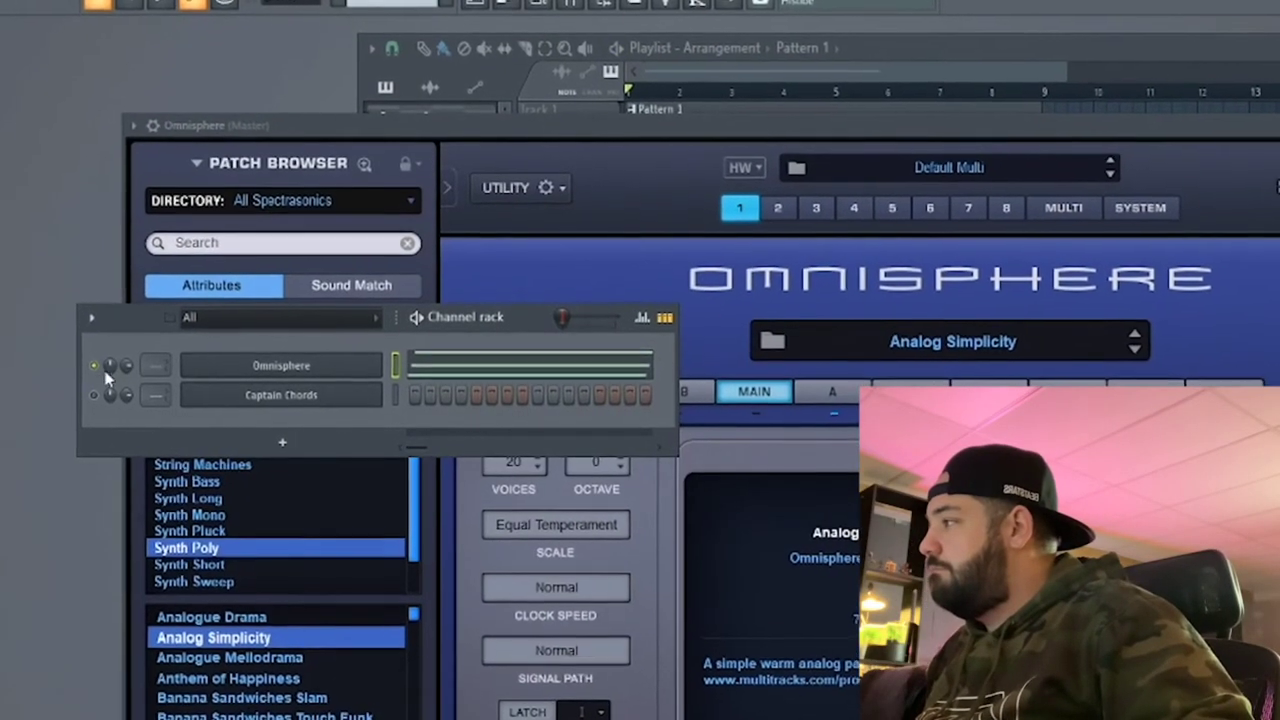
left_click(113, 369)
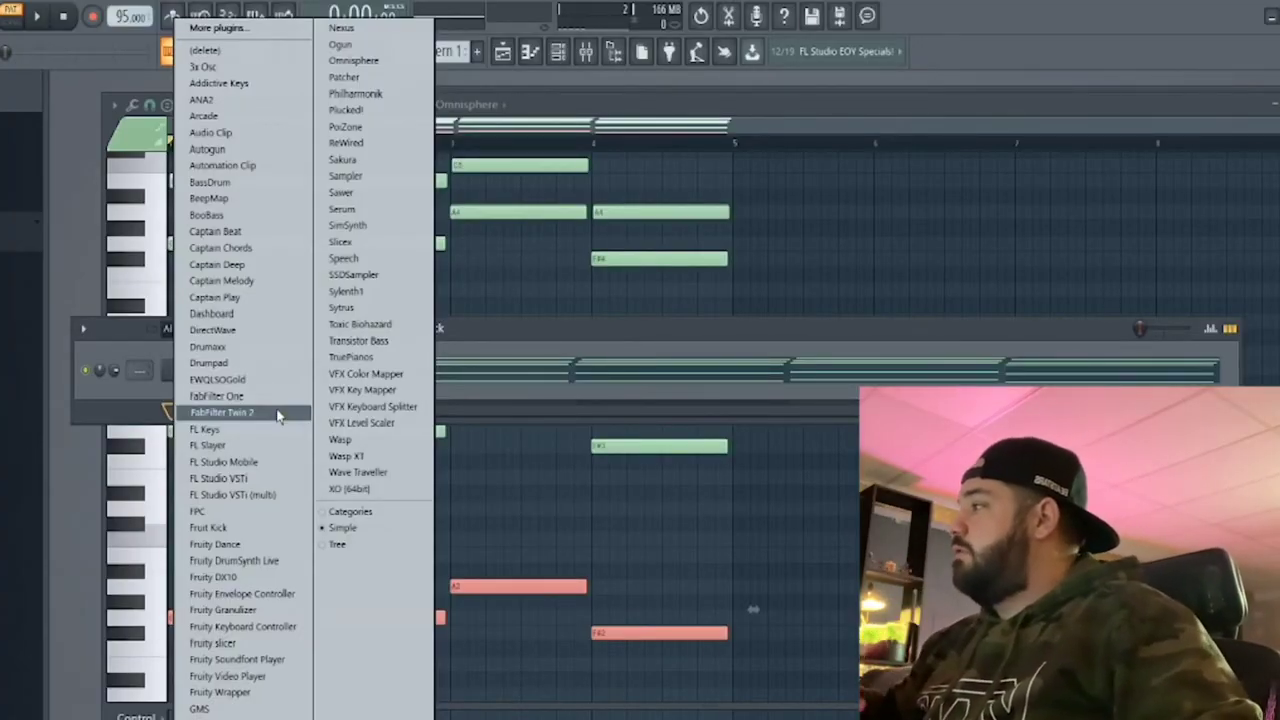
Add a Captain Melody channel and start it in the key of E with the Minor scale.
left_click(253, 281)
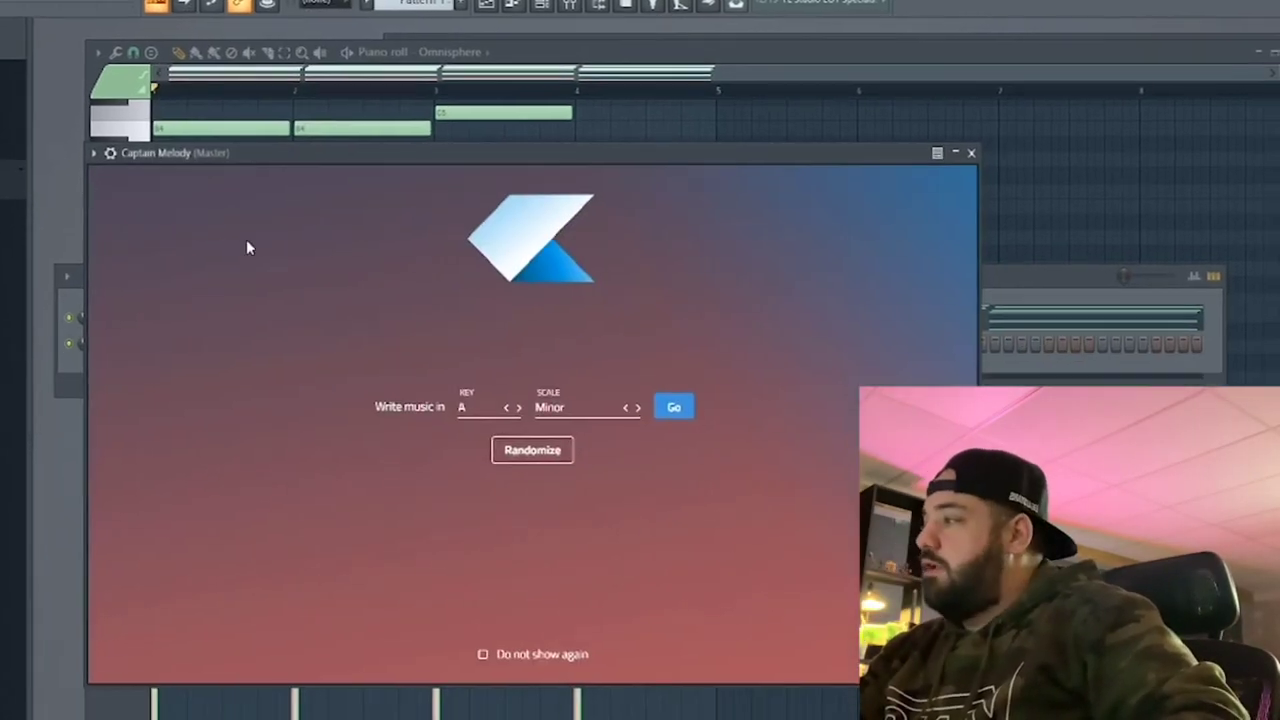
left_click(470, 407)
left_click(478, 457)
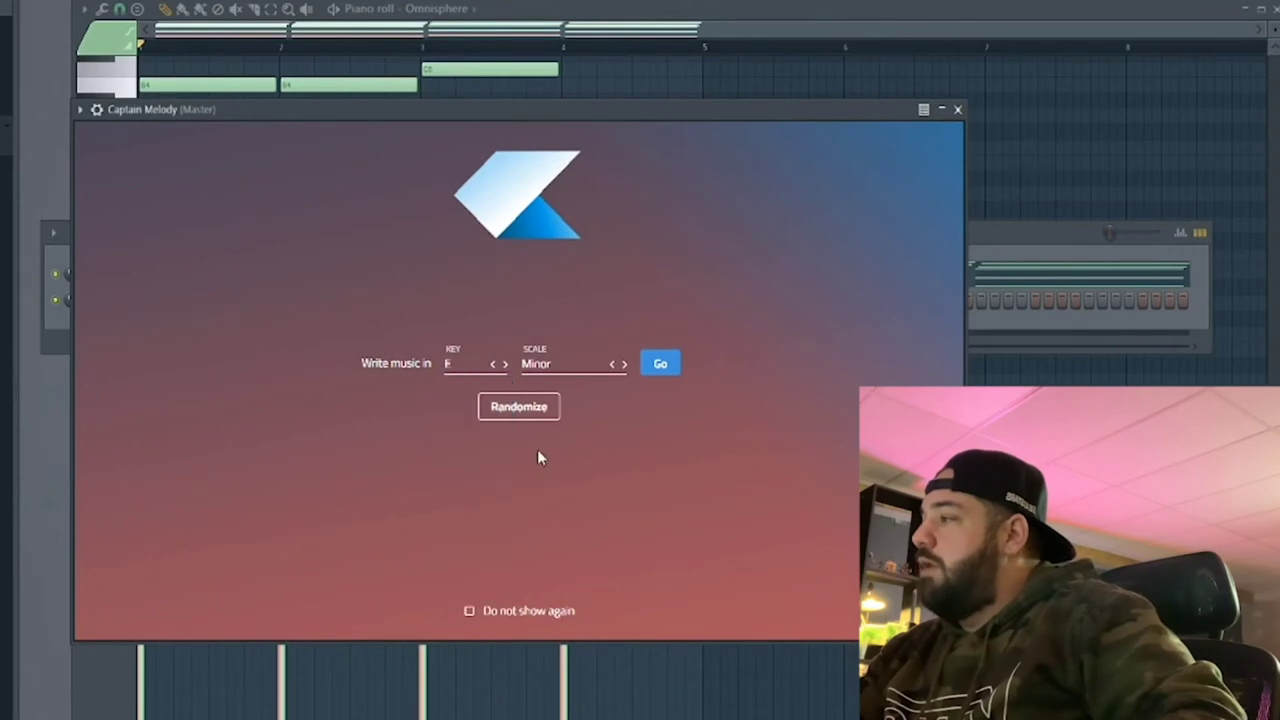
left_click(662, 365)
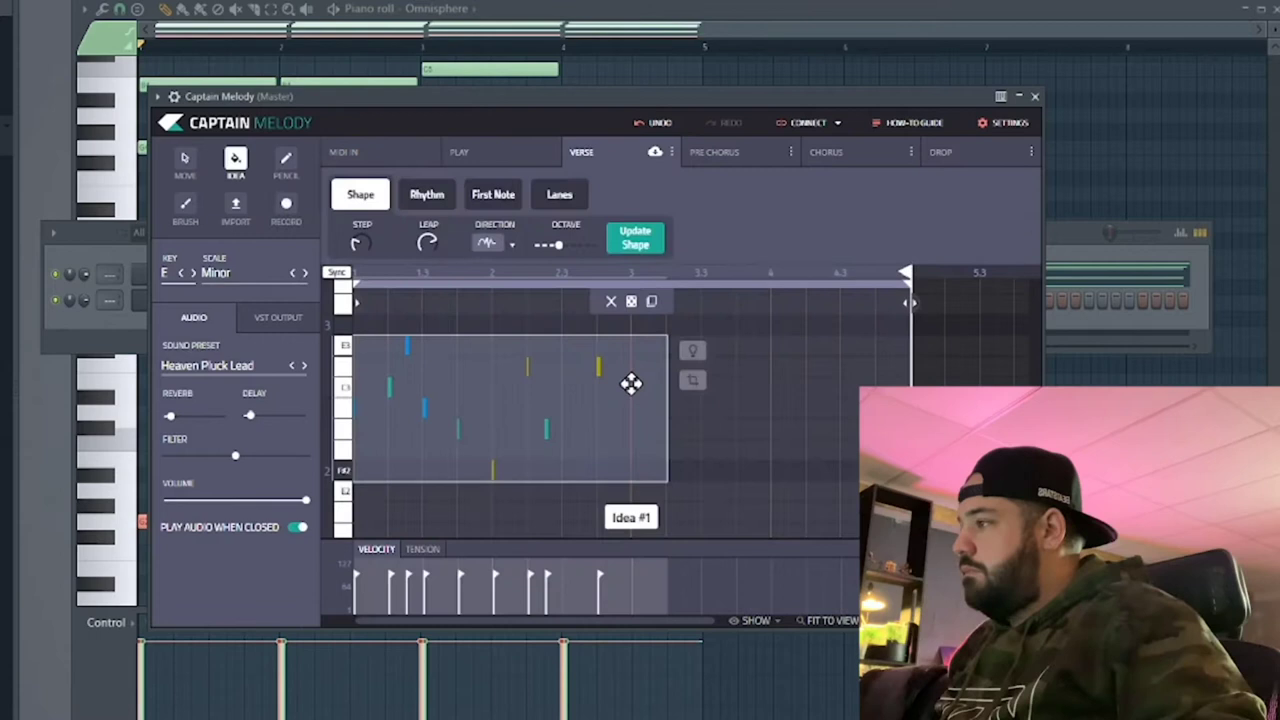
Play the chords with the generated melody and randomize the melody idea several times.
key("space")
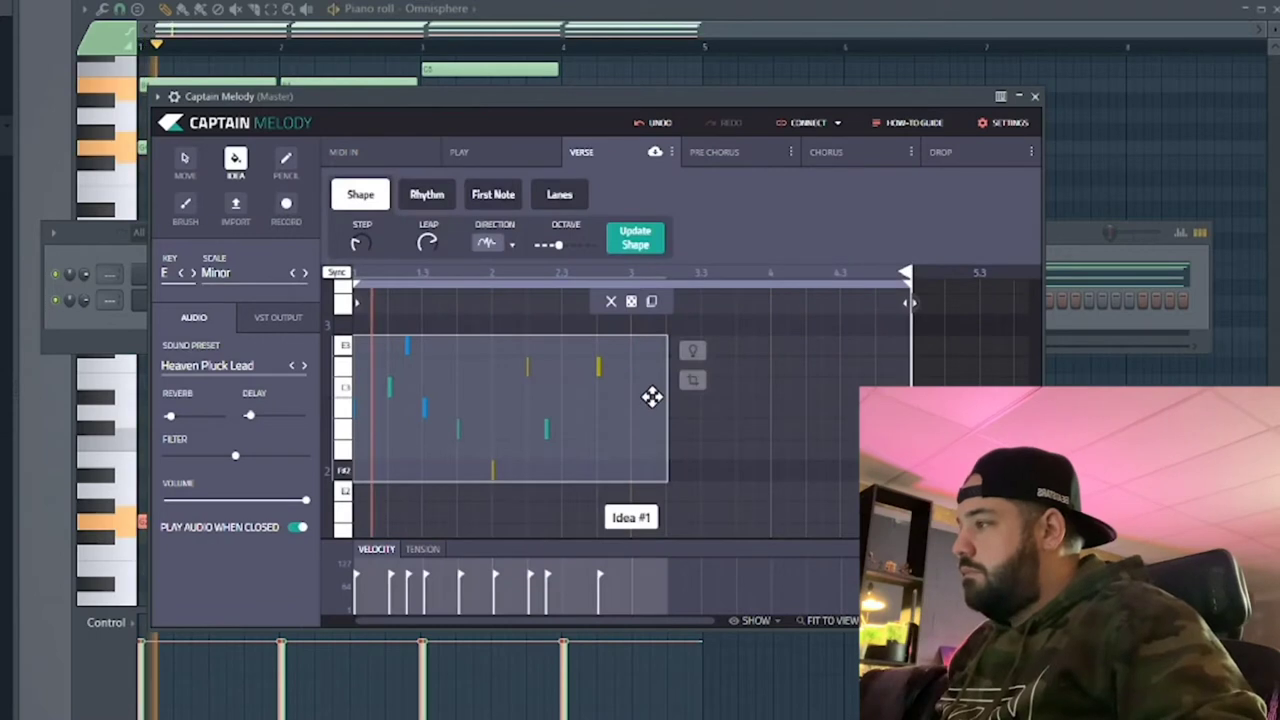
left_click(632, 302)
left_click(632, 303)
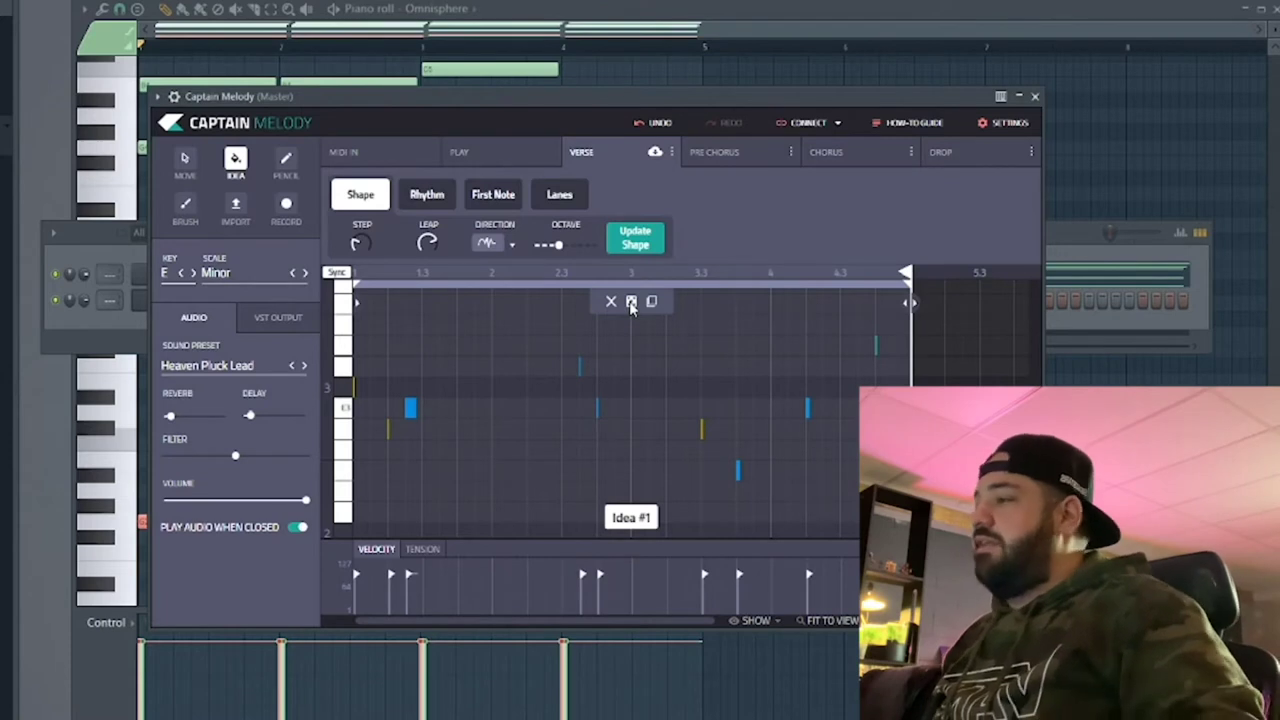
left_click(631, 304)
Step through Captain Melody's sound presets and choose Nervous Lead.
left_click(305, 366)
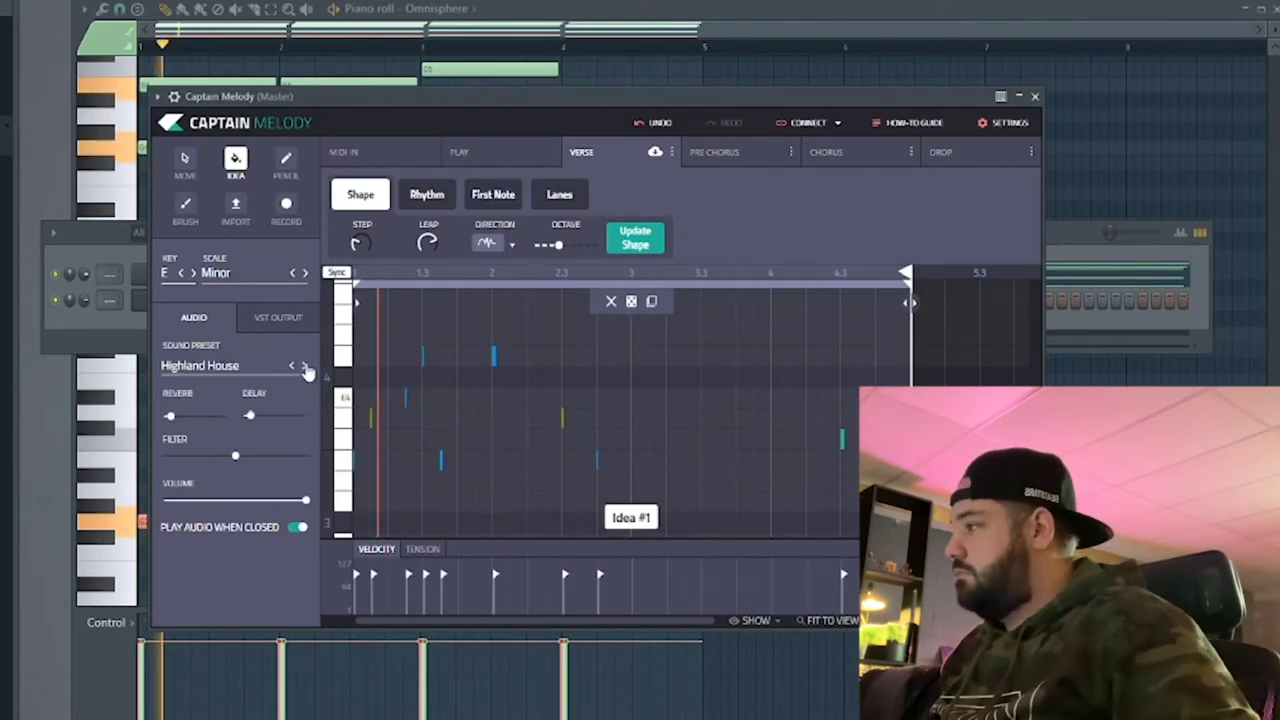
left_click(305, 366)
left_click(305, 366)
left_click(305, 366)
Try the melody idea's rhythm and first-note options, enabling the root and 2nd as starting notes.
left_click(426, 194)
left_click(494, 195)
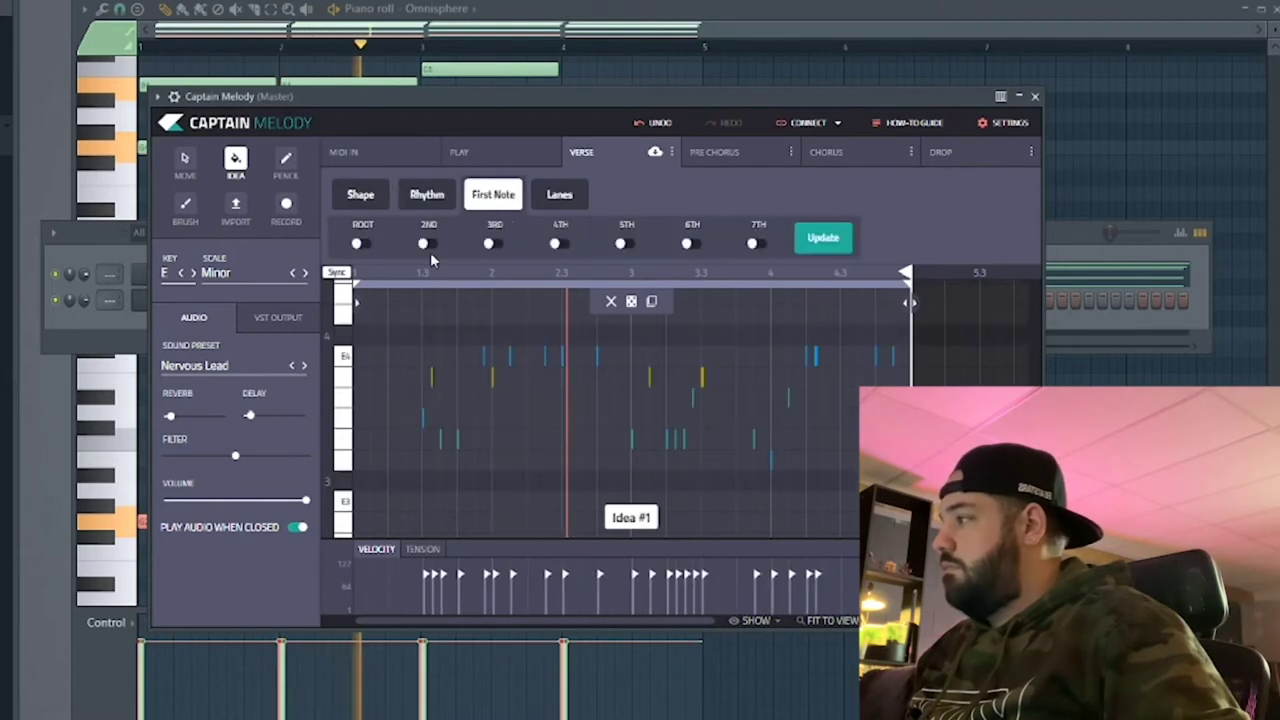
left_click(363, 245)
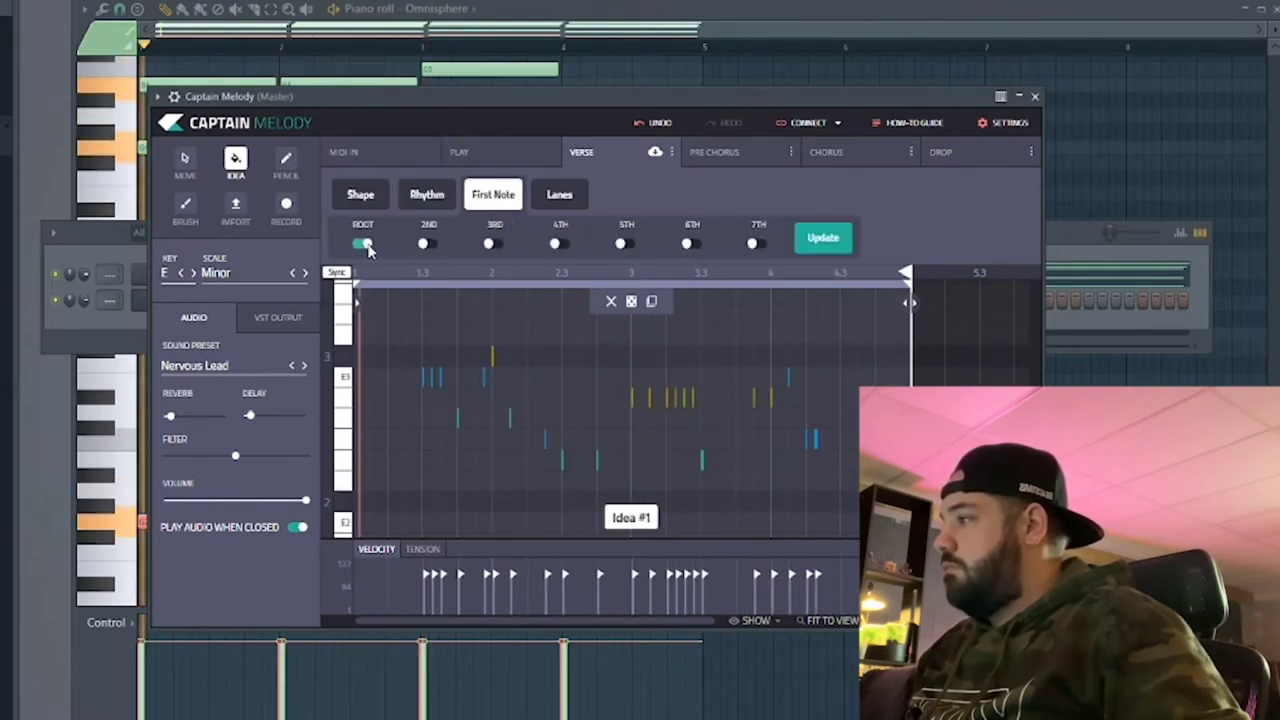
left_click(430, 245)
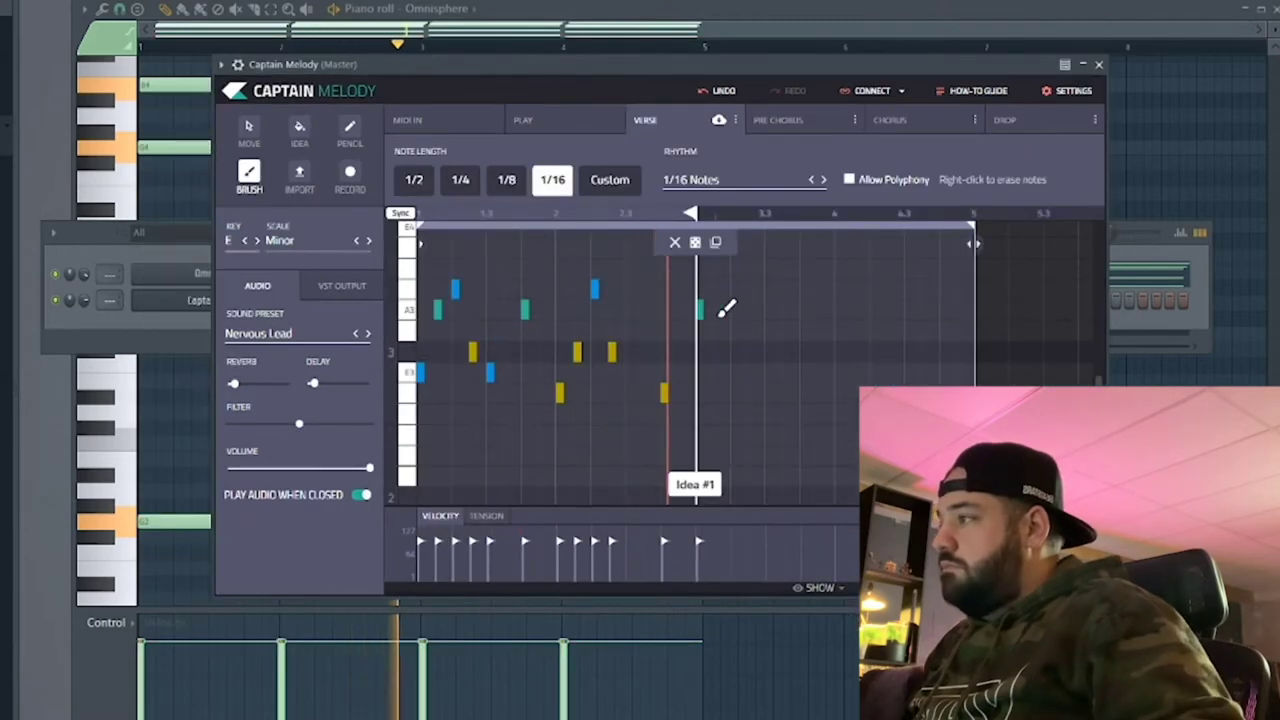
Export the Verse melody as MIDI to a new Sampler channel and replace that Sampler with Sylenth1.
left_click_drag(770, 66, 969, 79)
left_click_drag(916, 133, 755, 500)
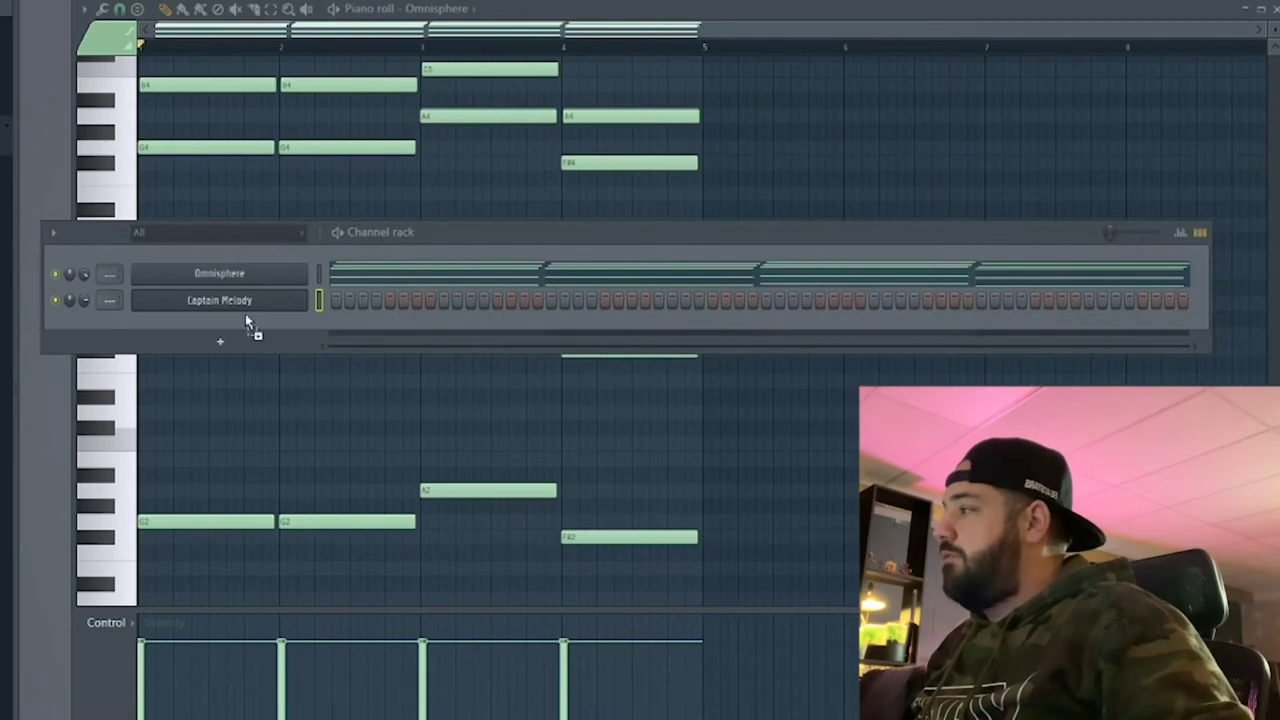
right_click(328, 285)
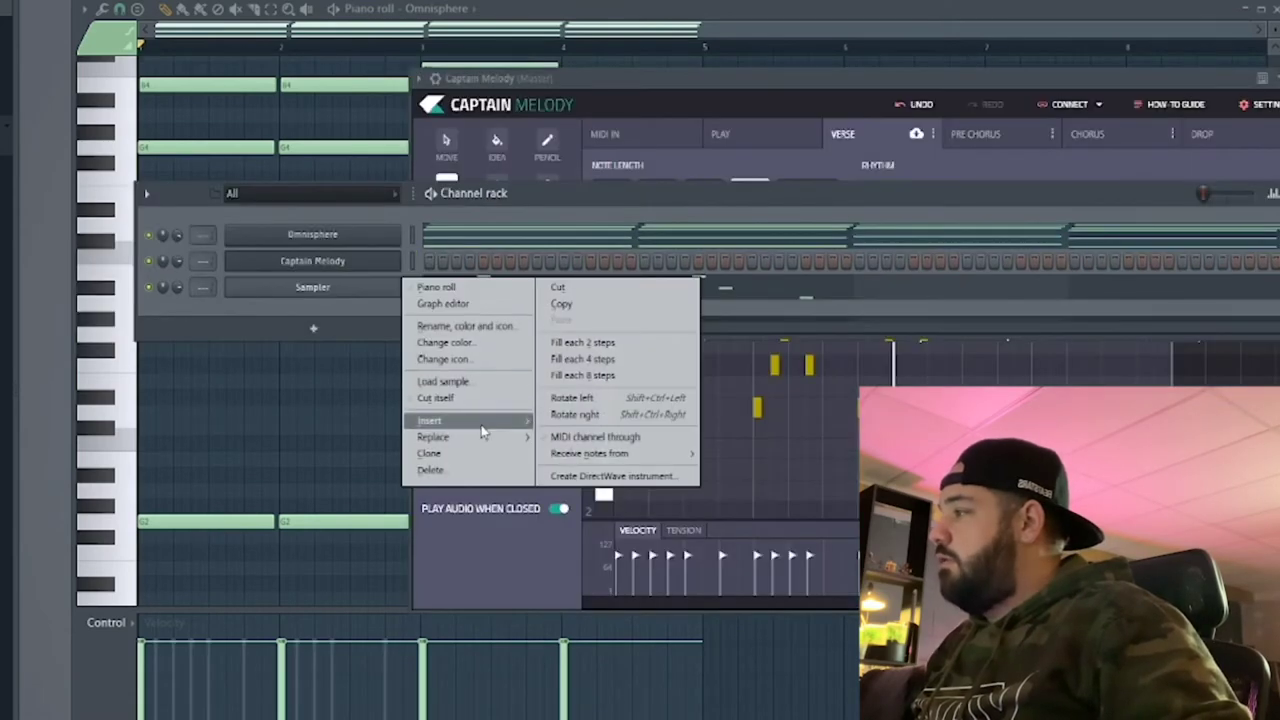
mouse_move(484, 432)
left_click(724, 219)
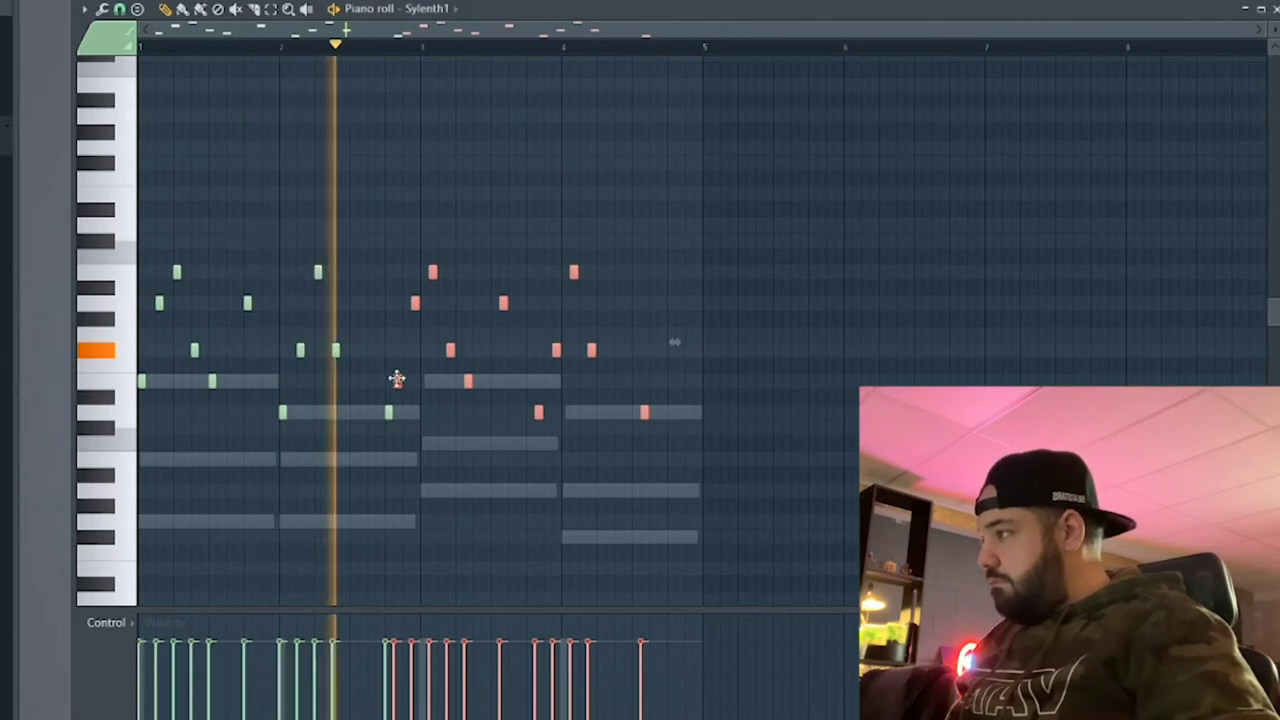
Align the copied two-bar melody with the start of bar 3 and load Sylenth1's KEY SkyDrops preset.
left_click_drag(397, 380, 423, 381)
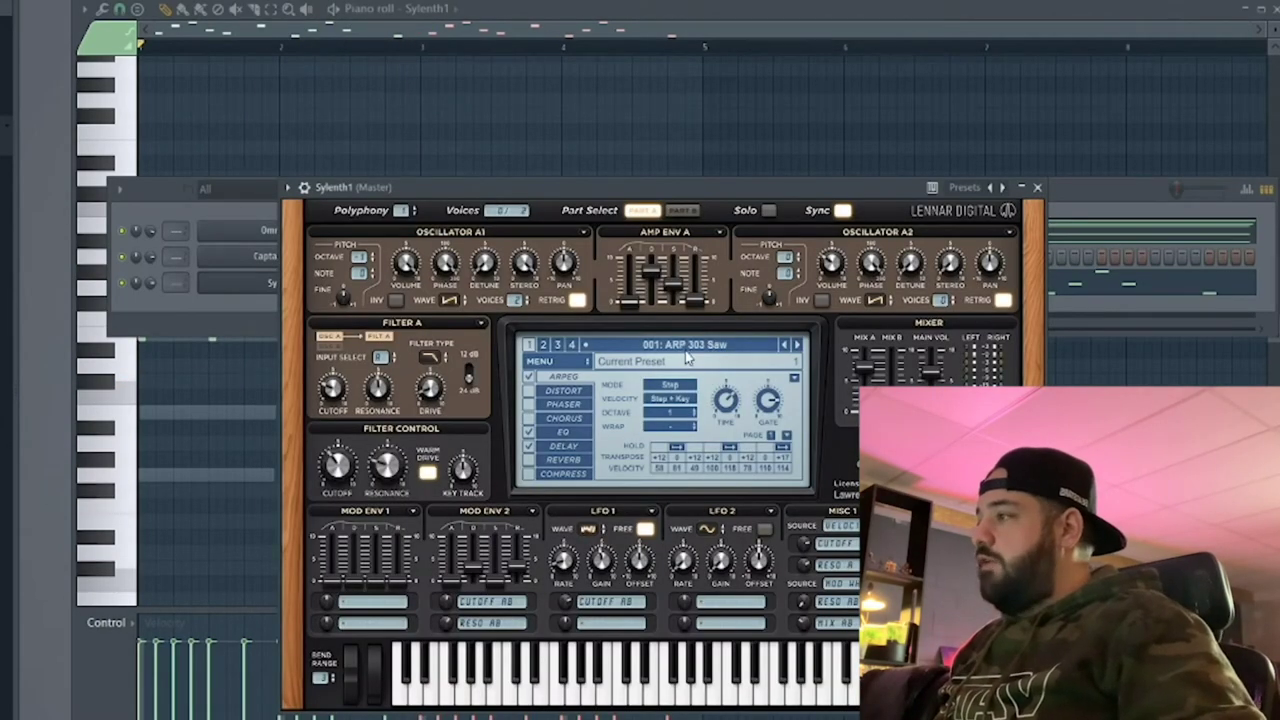
left_click(688, 355)
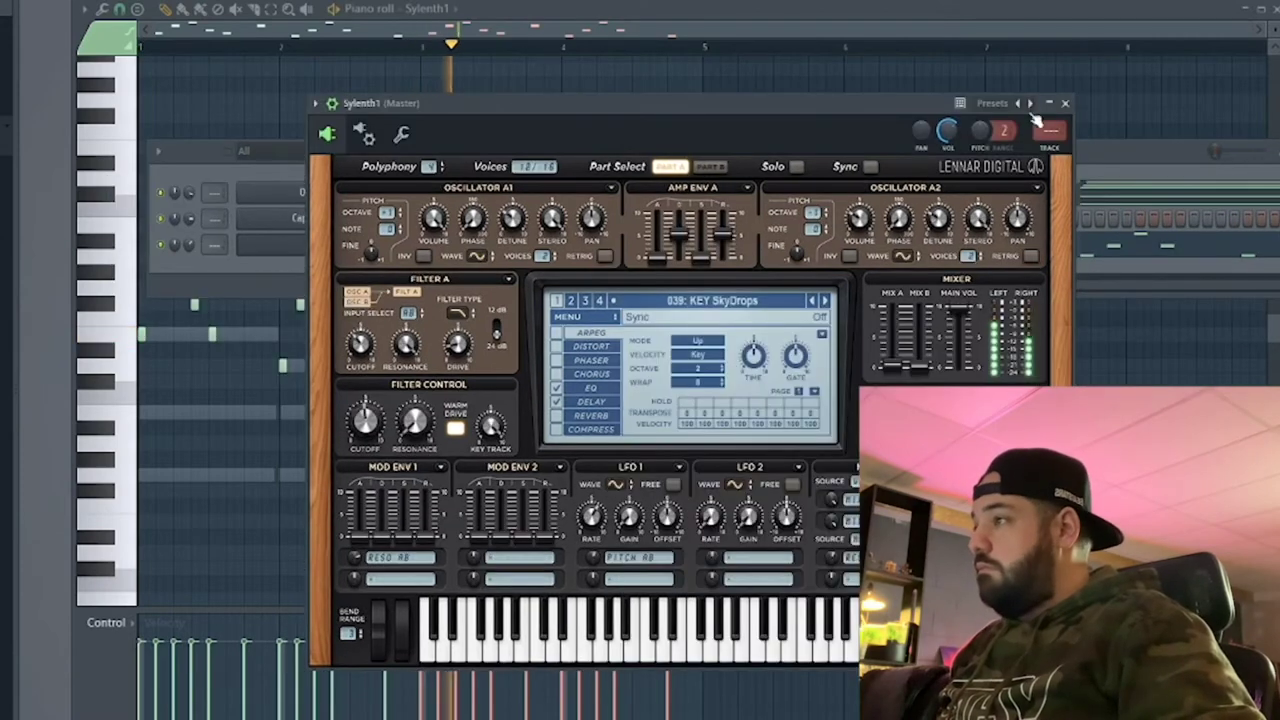
left_click(1065, 103)
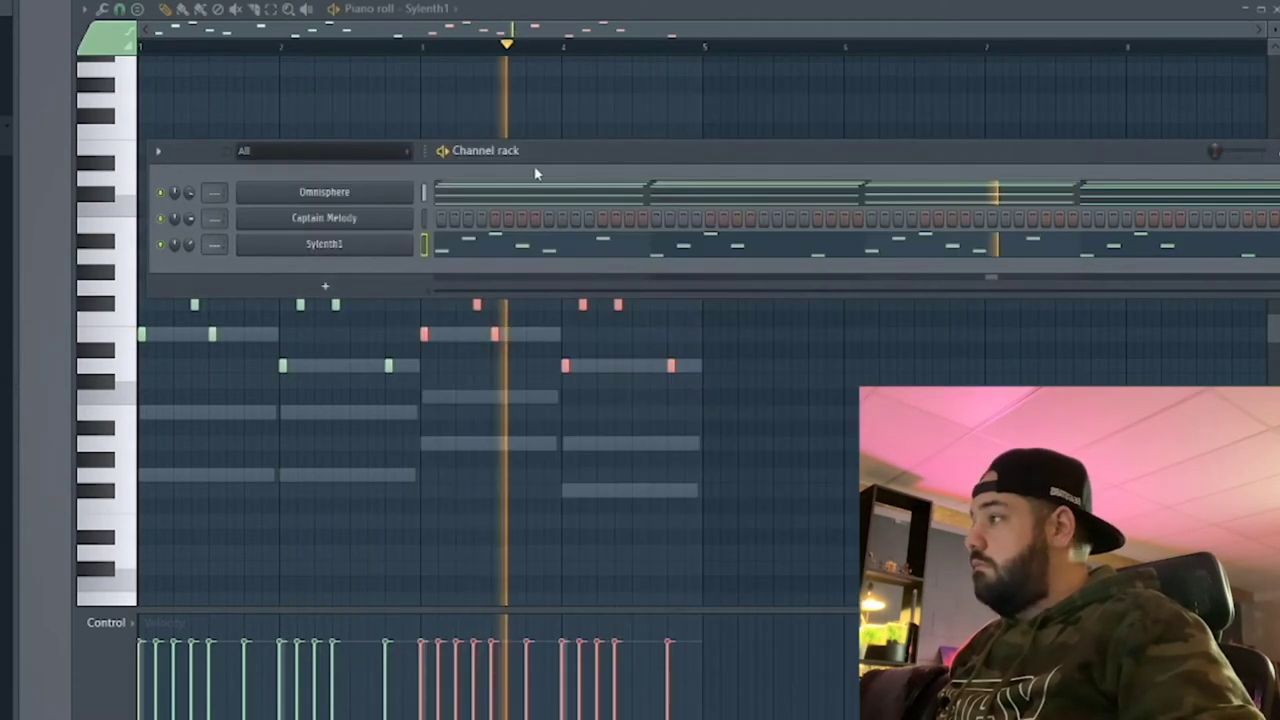
Copy all of the Sylenth1 melody notes one octave lower in the piano roll.
left_click_drag(568, 160, 506, 185)
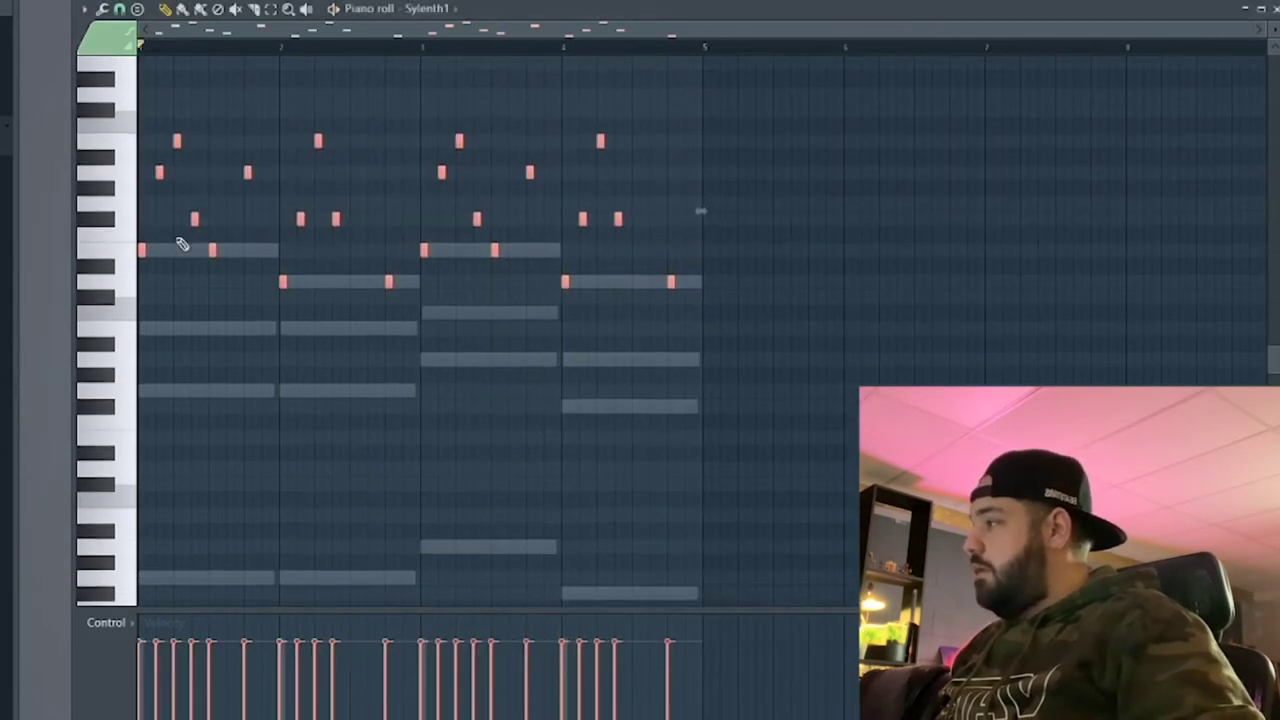
scroll(143, 247, "down", 1)
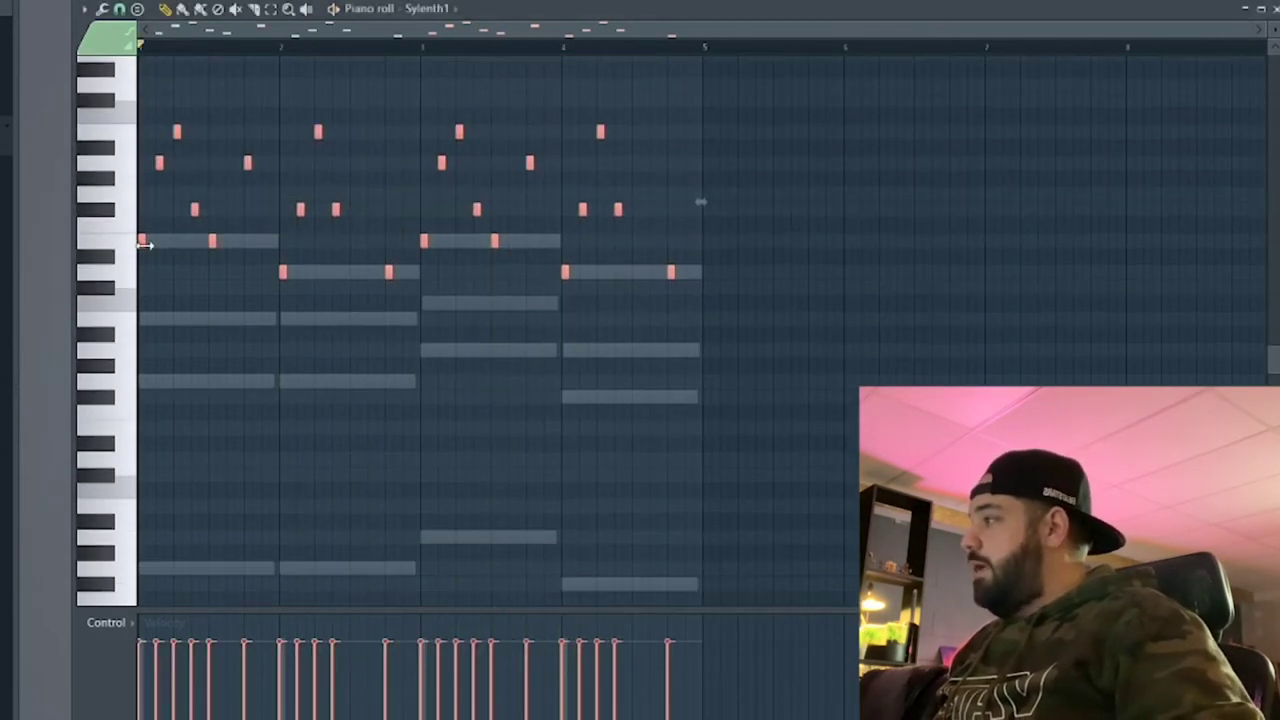
left_click_drag(141, 245, 120, 440)
scroll(88, 394, "up", 2)
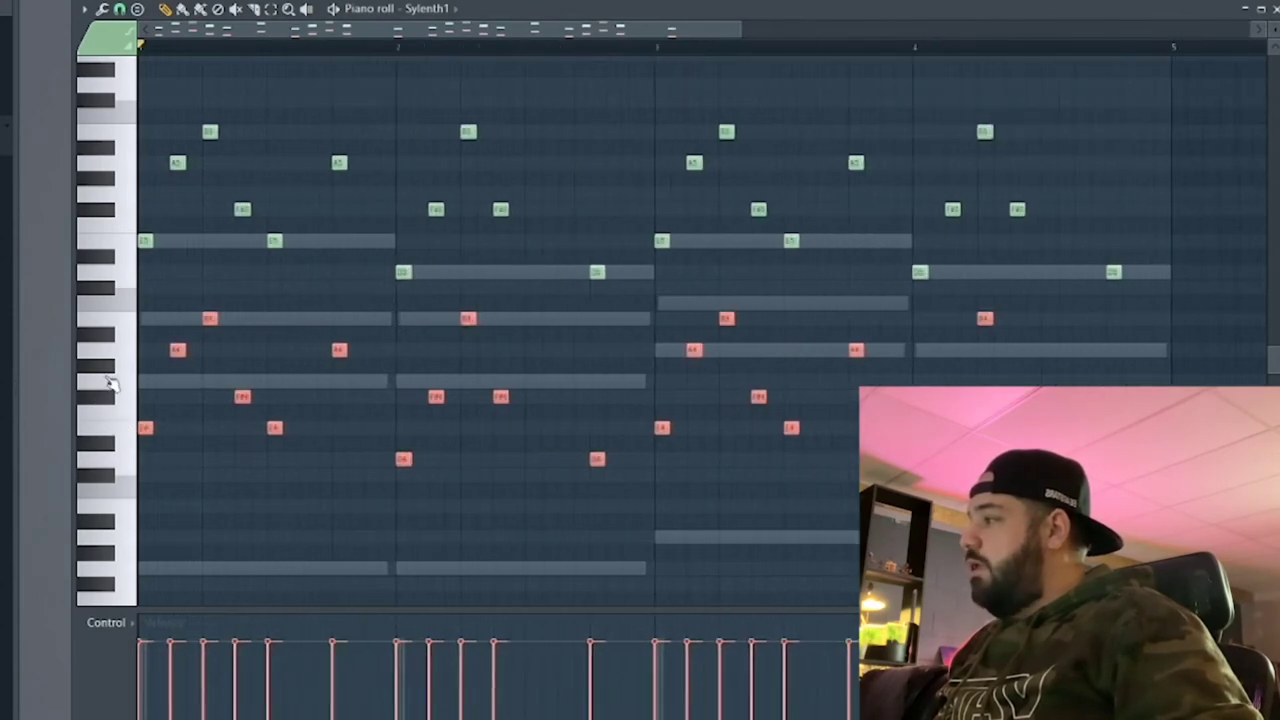
Play back the Sylenth1 melody with its lower-octave layer and deselect the notes.
key("space")
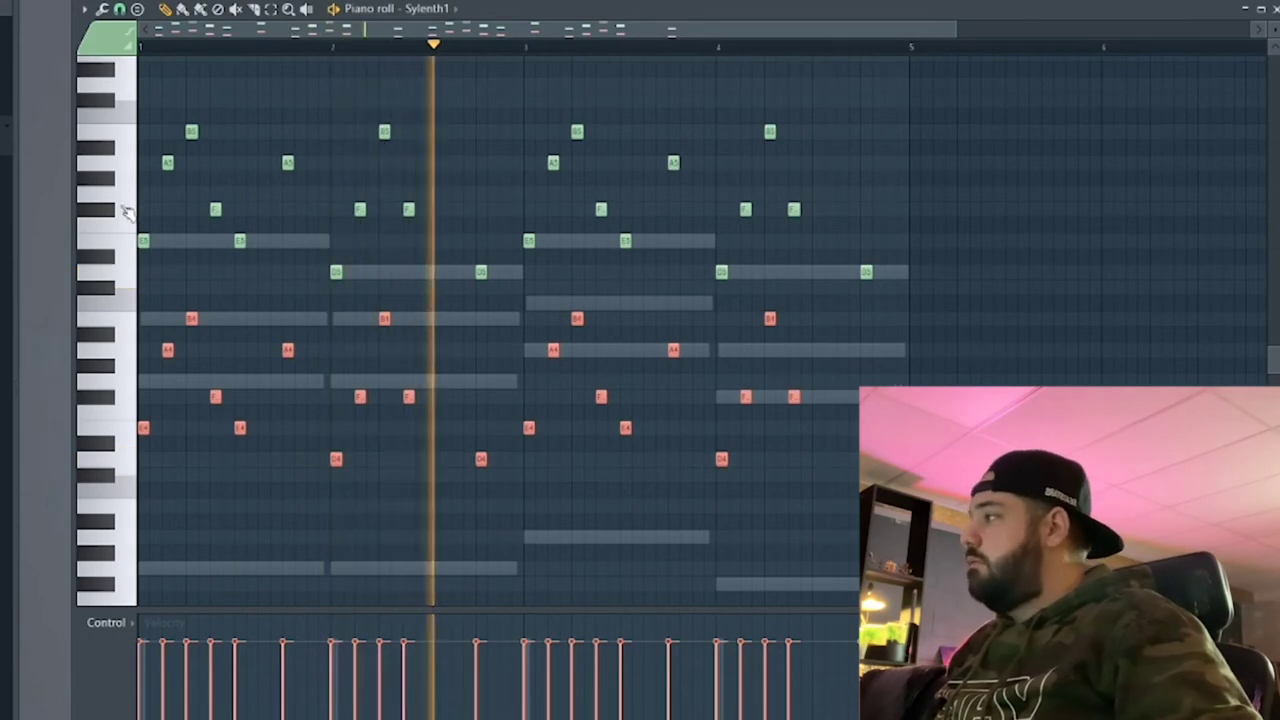
key("F6")
key("F6")
key("space")
key("ctrl+d")
left_click(638, 43)
scroll(740, 180, "up", 3)
key("space")
Open the Delay effect in Sylenth1, close the synth window and stop playback.
left_click(749, 350)
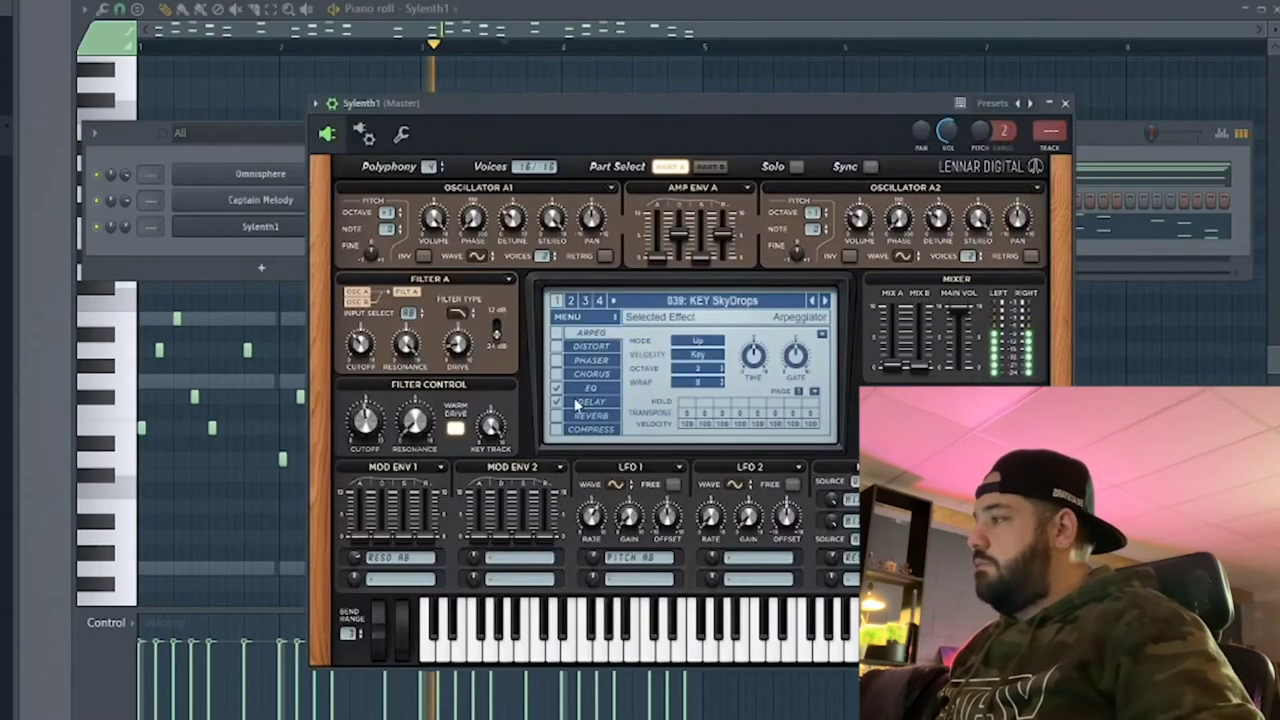
left_click(591, 401)
left_click(1066, 103)
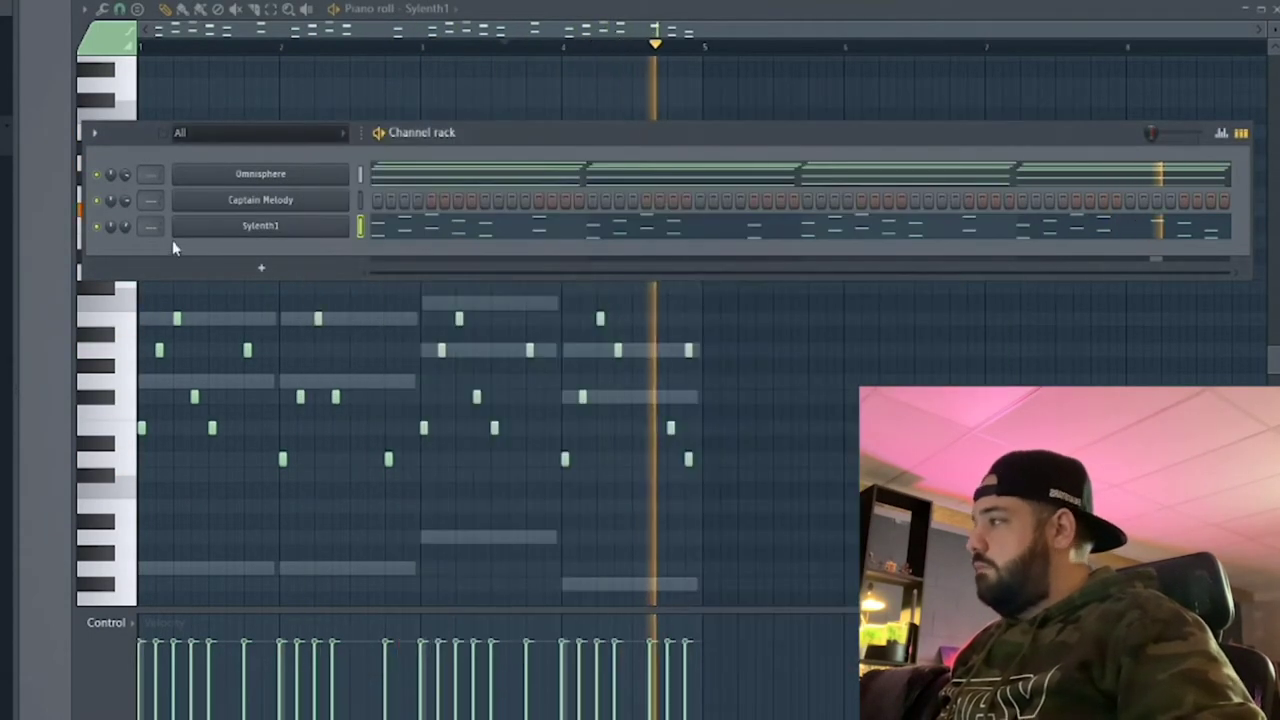
key("space")
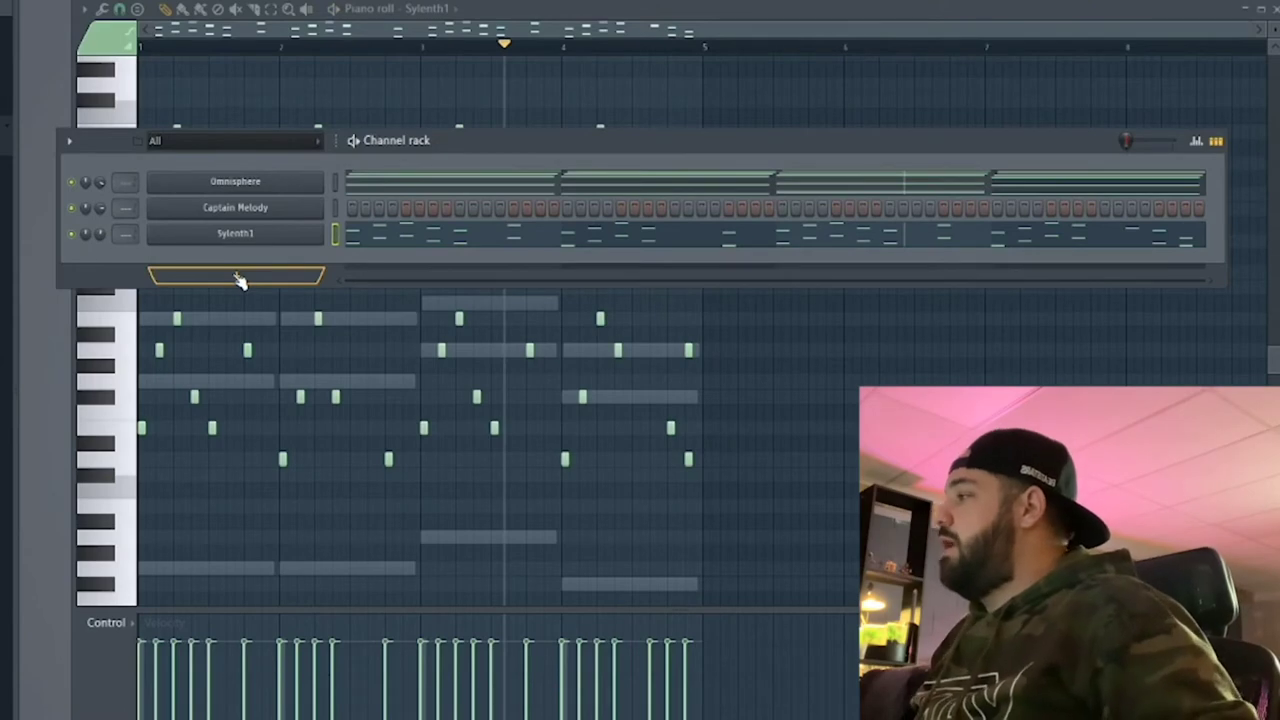
Add Captain Beat as a new channel and play its 4 on the Floor kick pattern.
left_click(240, 278)
left_click(225, 139)
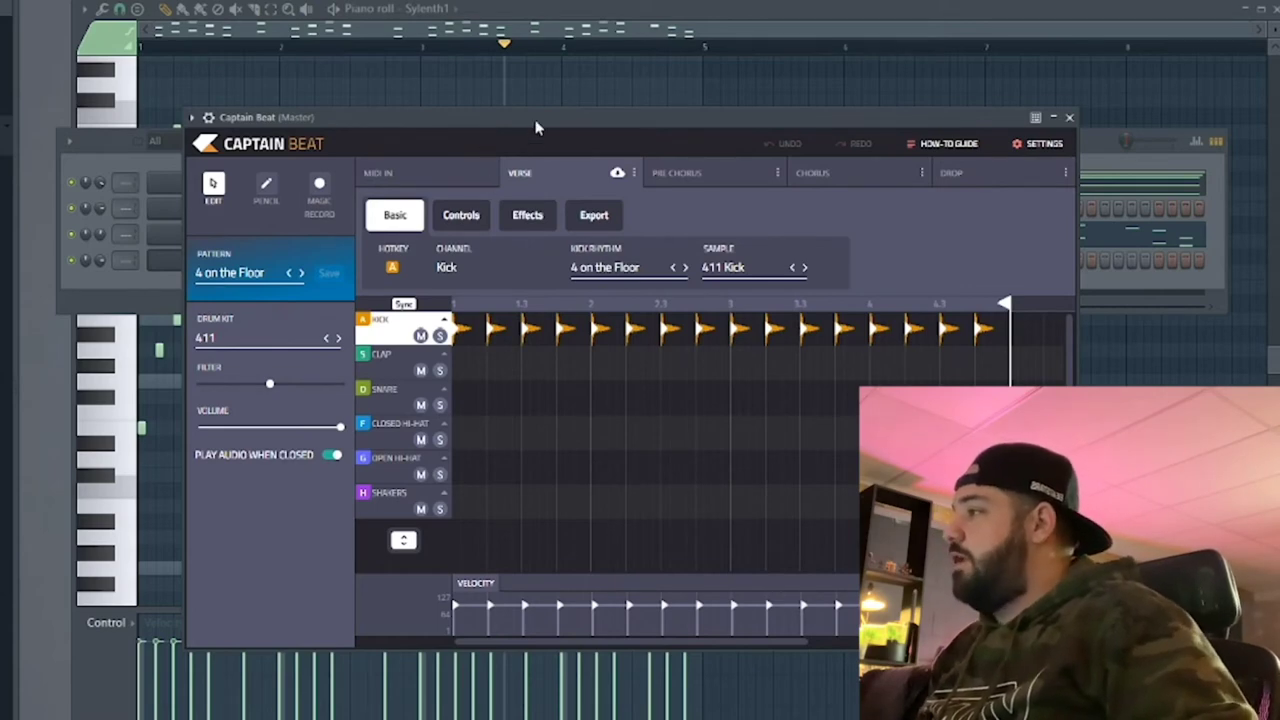
left_click_drag(536, 122, 526, 147)
key("space")
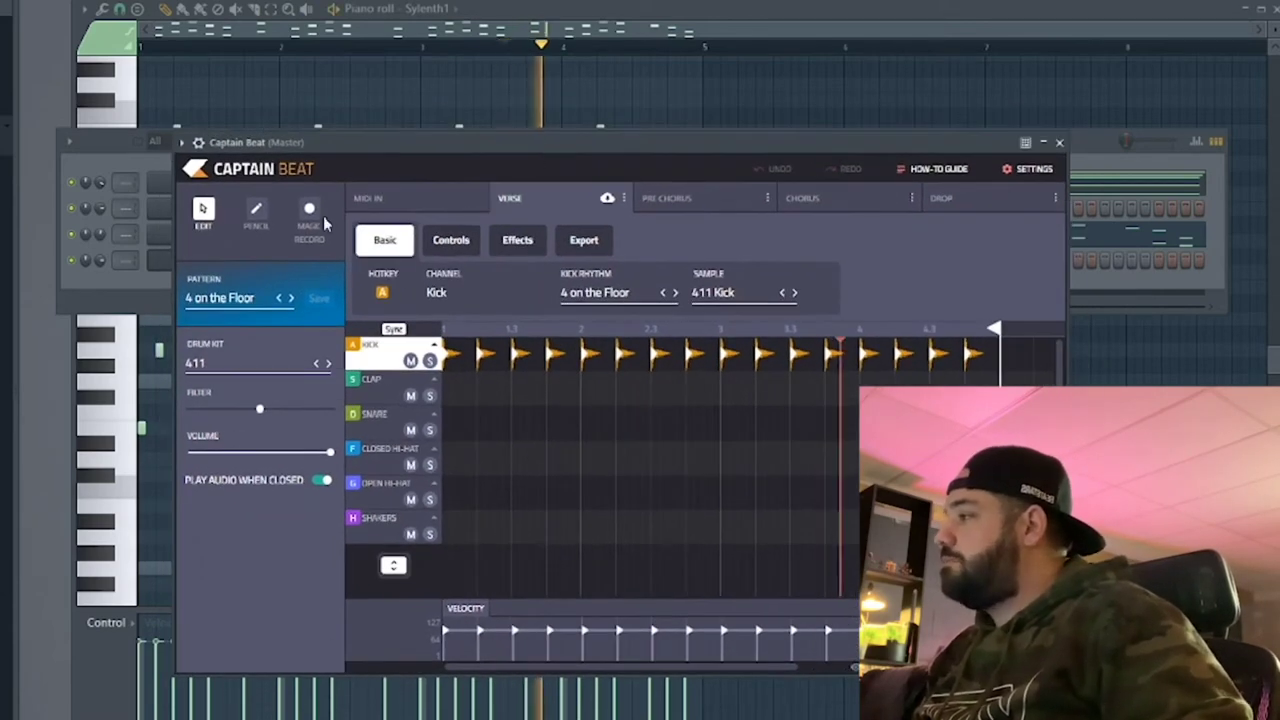
Place clap hits on beats 2 and 4 of all four bars of the Verse pattern.
left_click(370, 380)
left_click_drag(494, 145, 479, 133)
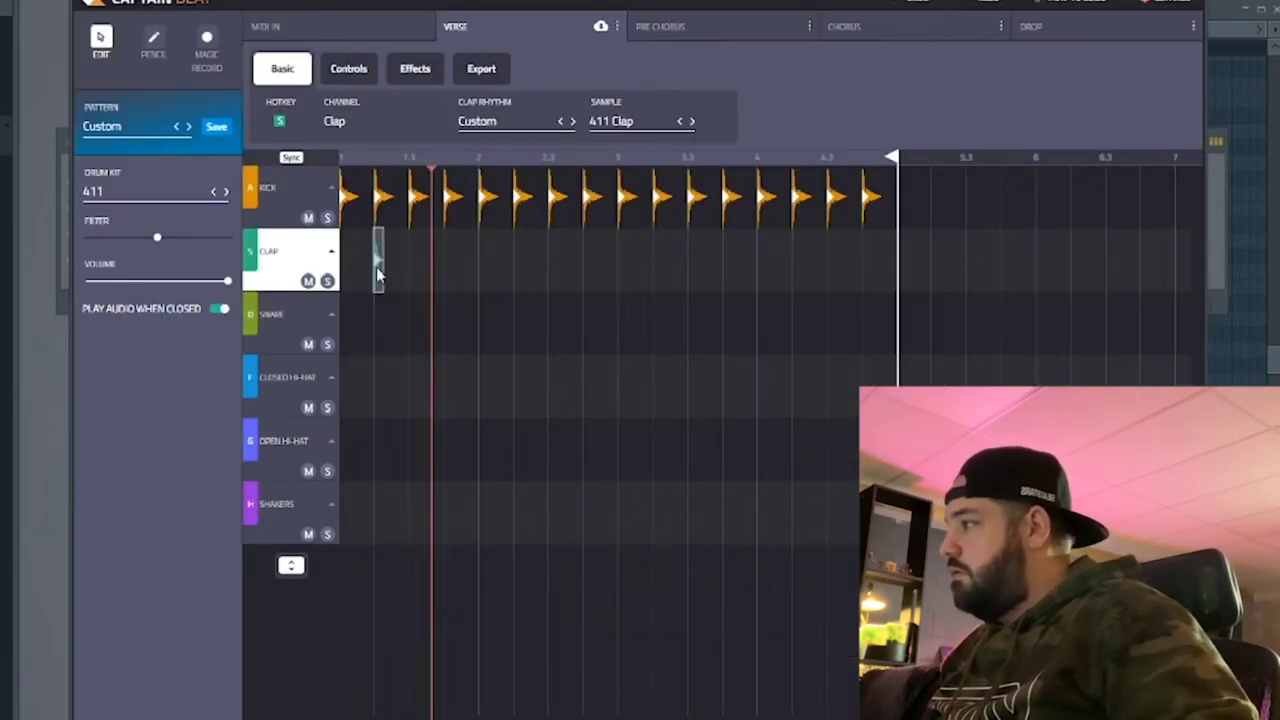
left_click(445, 262)
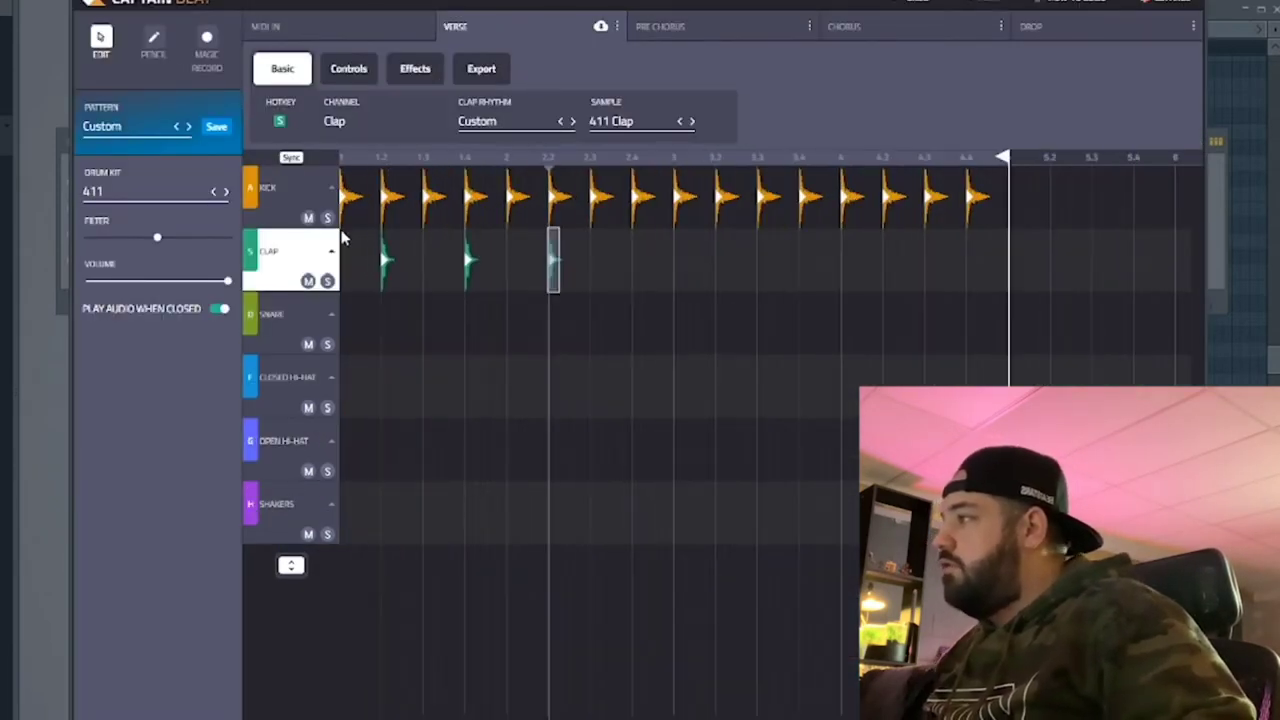
left_click(551, 262)
left_click(635, 262)
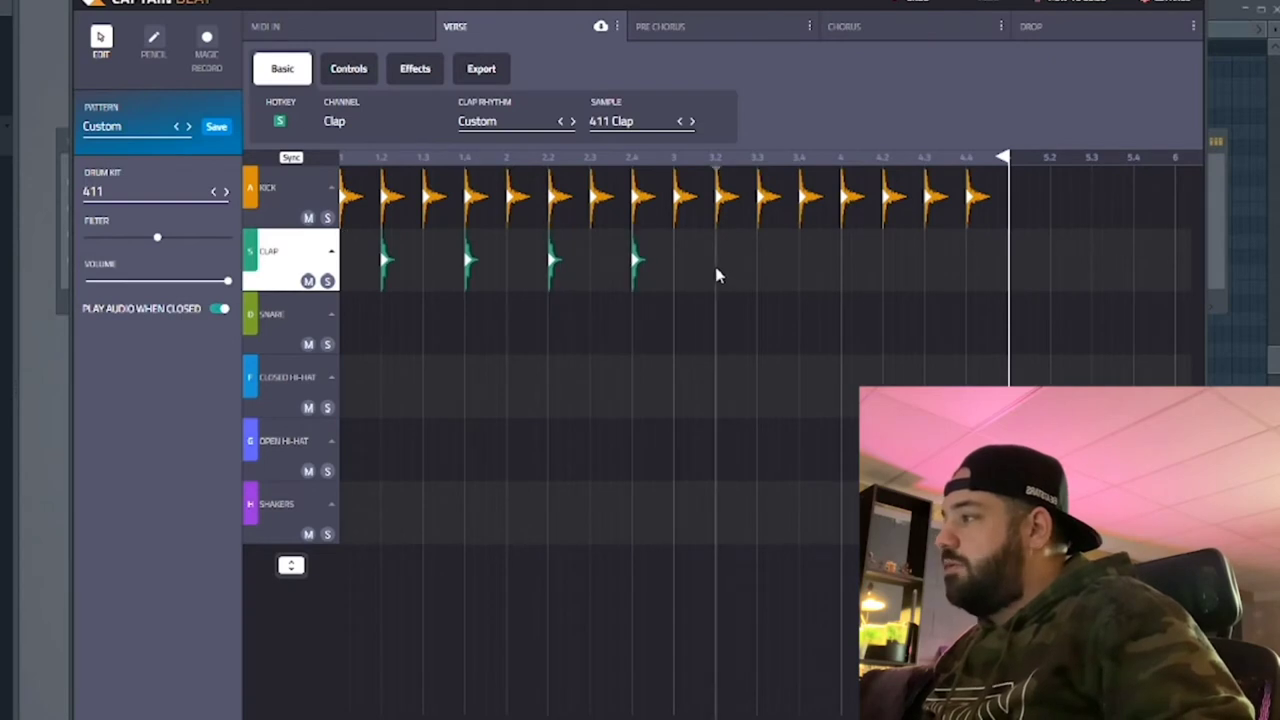
left_click(802, 260)
left_click(882, 262)
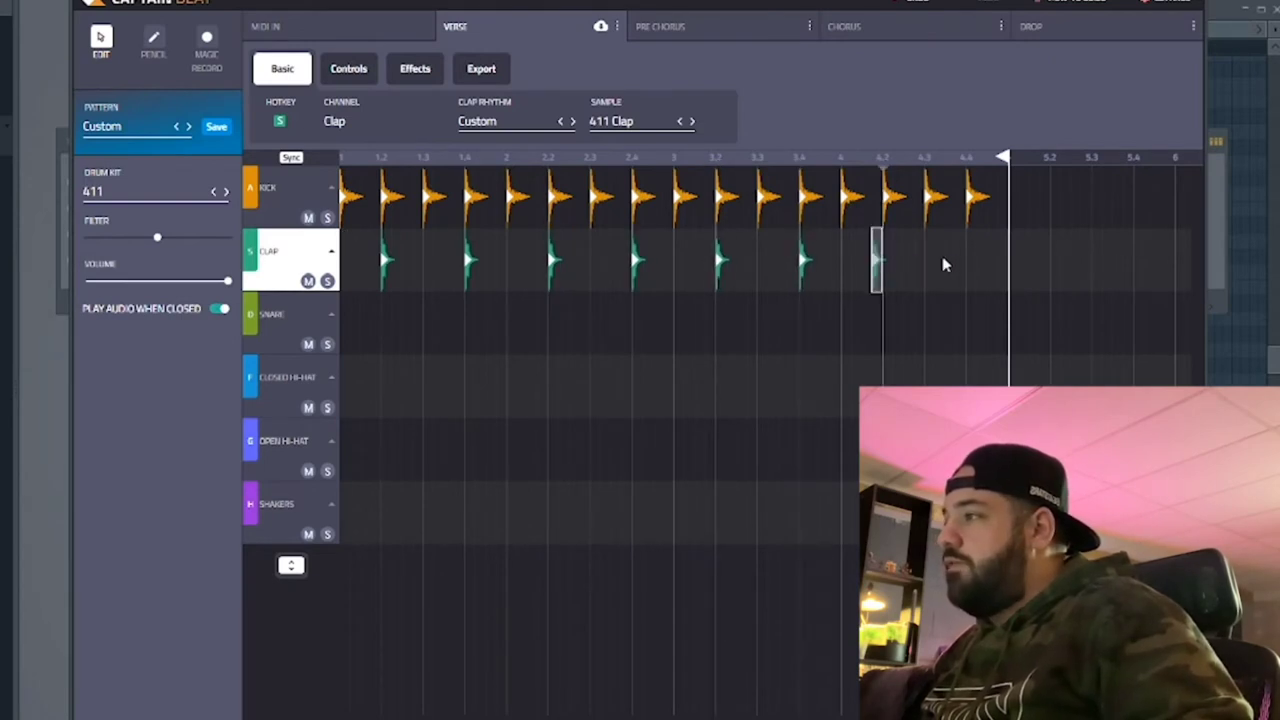
left_click(964, 262)
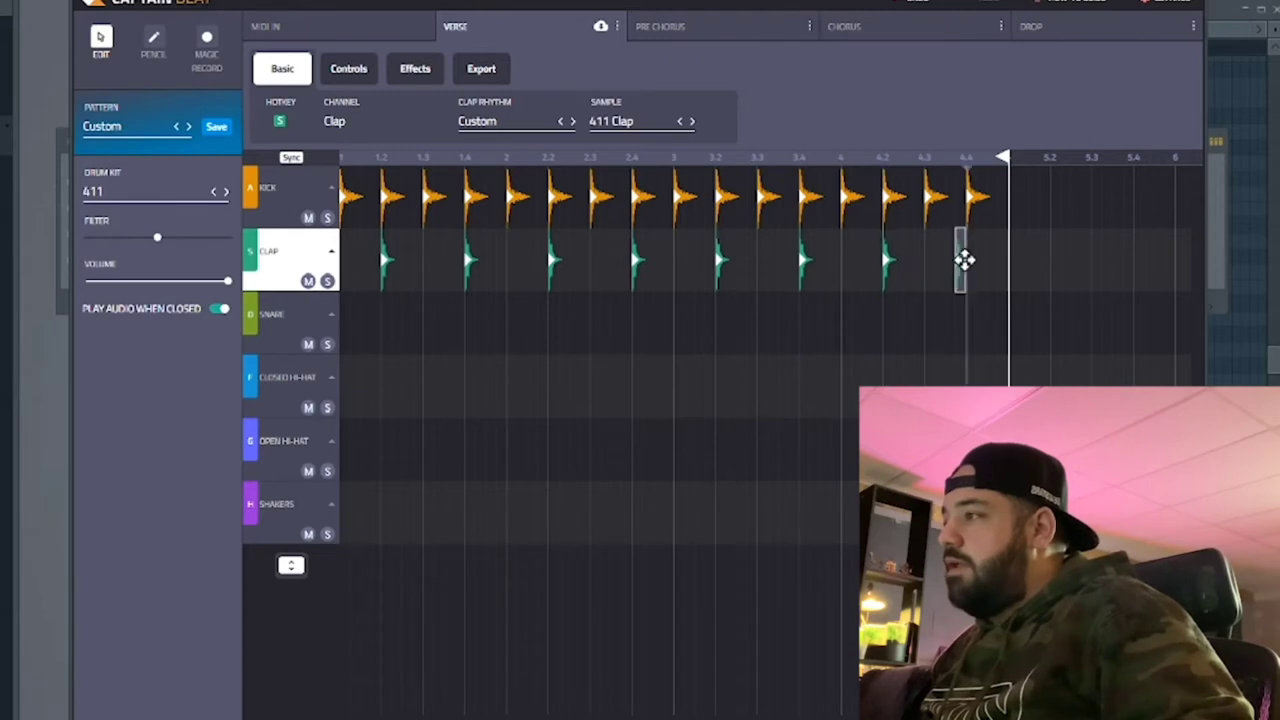
Audition replacement kick samples for the 411 Kick, including 707 Kick and 70's Kit Kick.
left_click(277, 205)
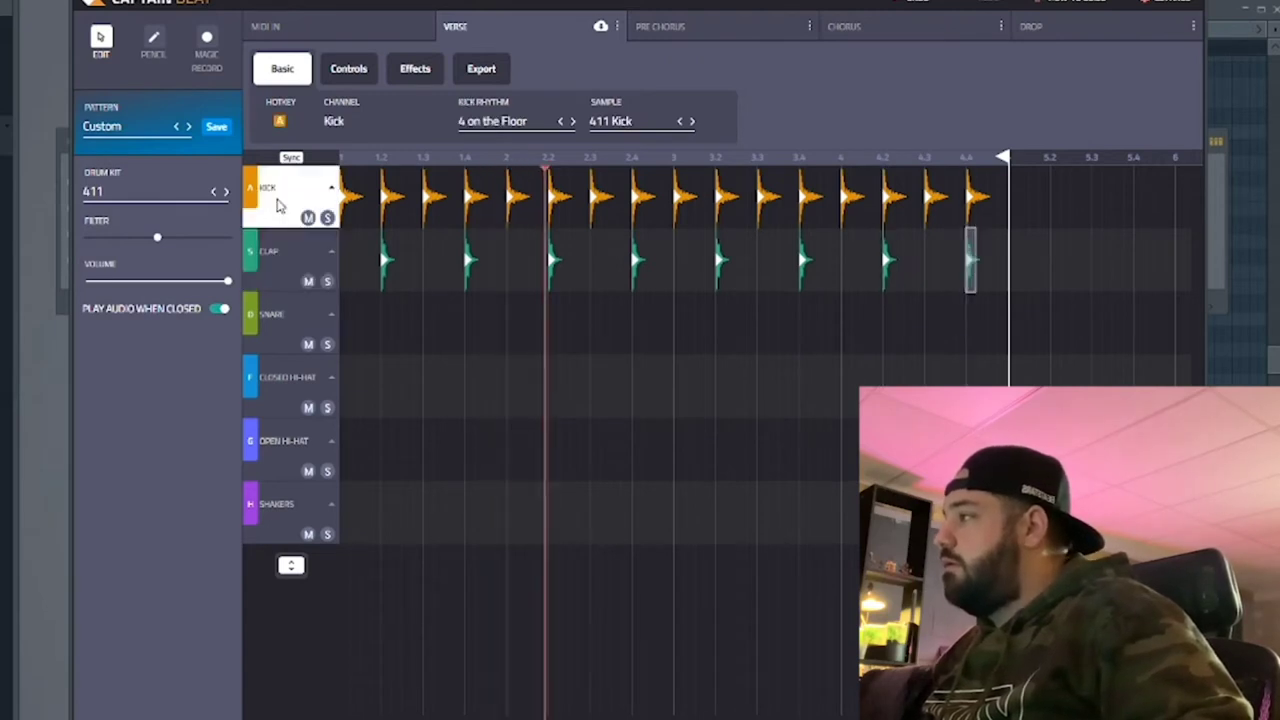
key("space")
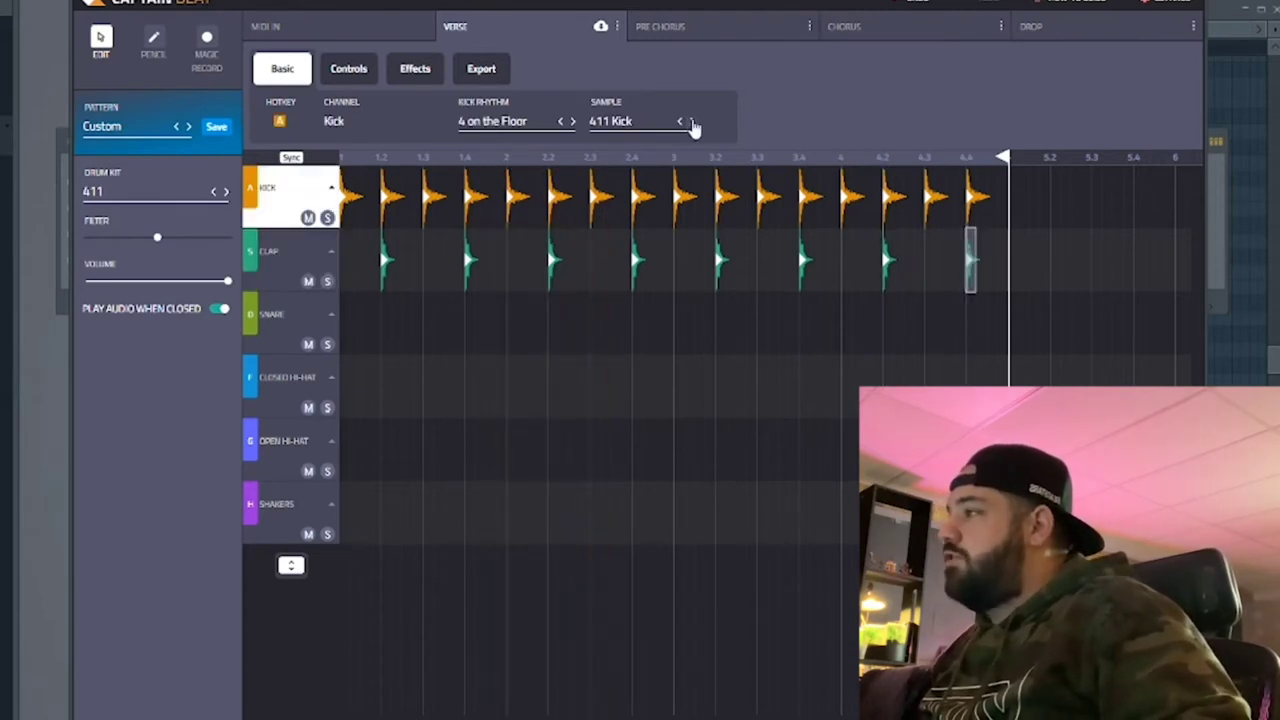
left_click(692, 122)
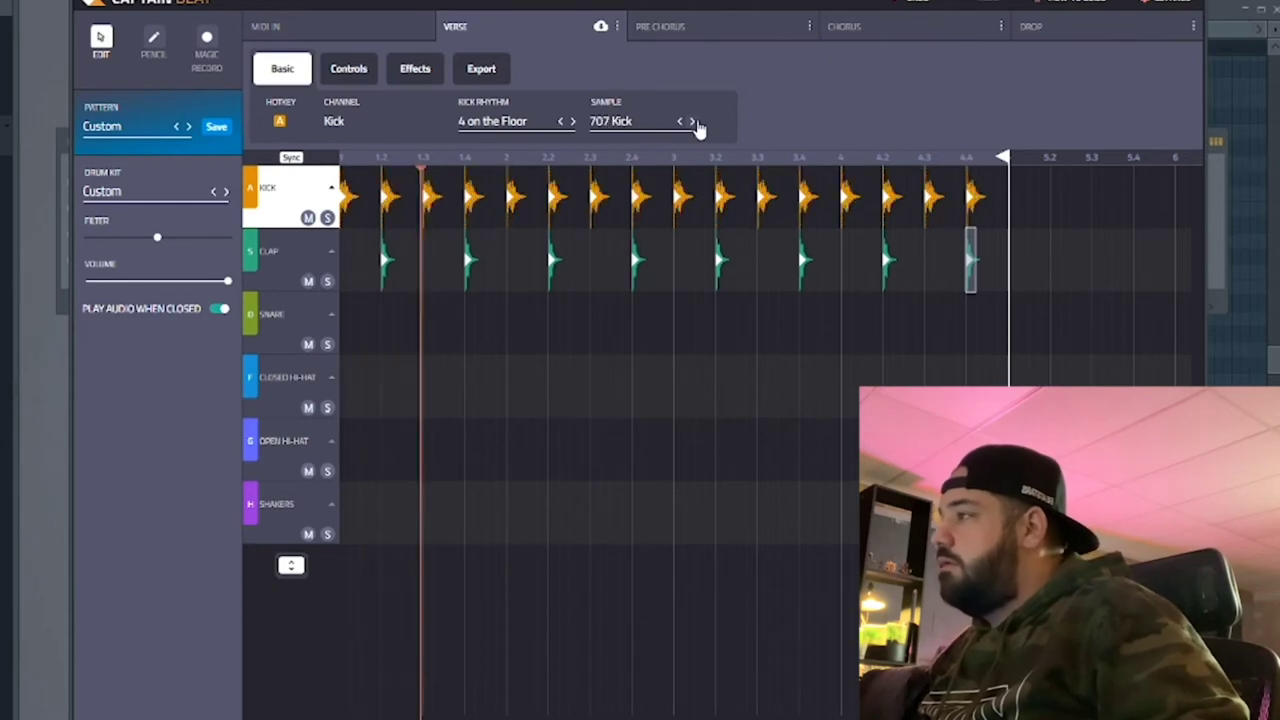
left_click(692, 122)
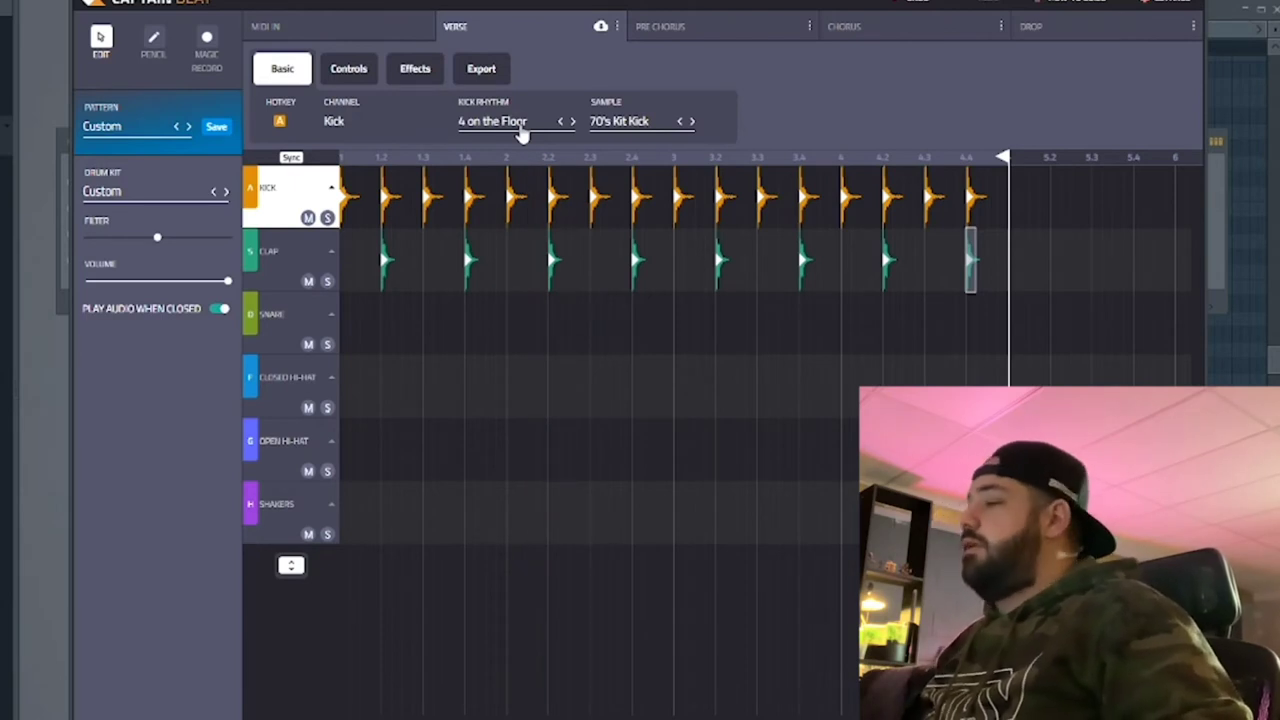
Place snare hits on beats 2 and 4 of the first two bars and copy them to bars 3 and 4.
left_click(384, 321)
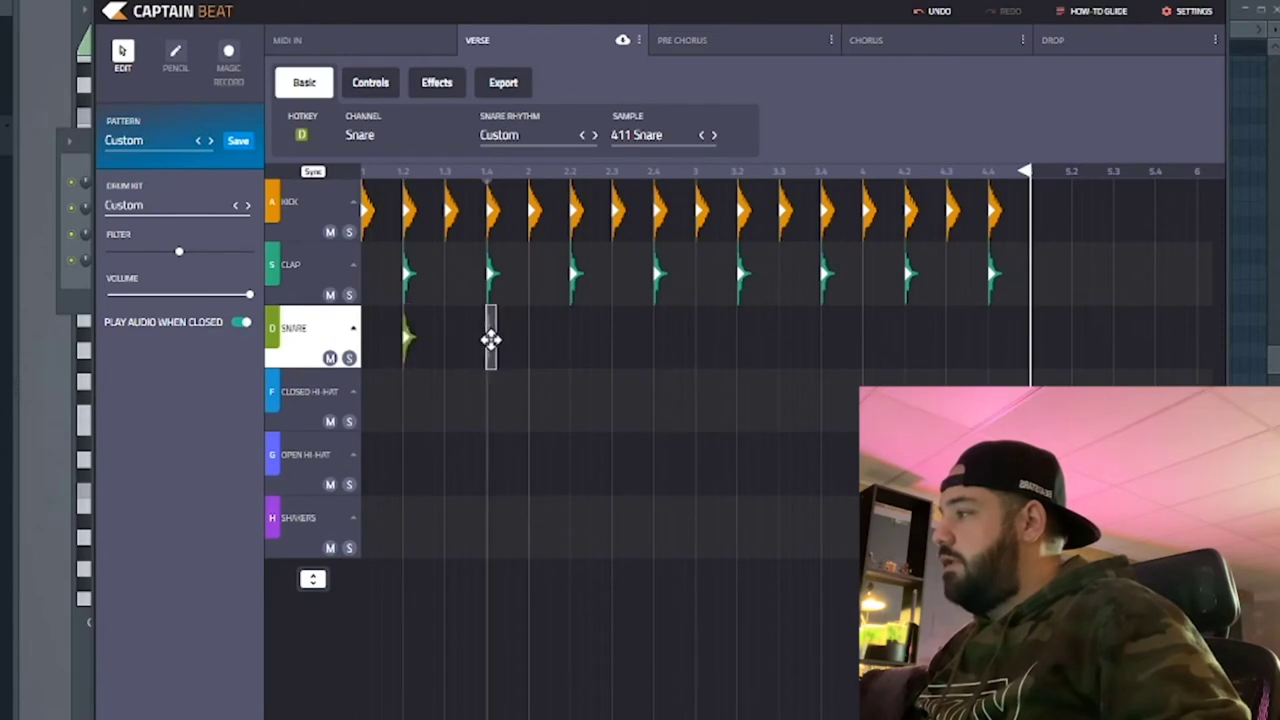
left_click(491, 340)
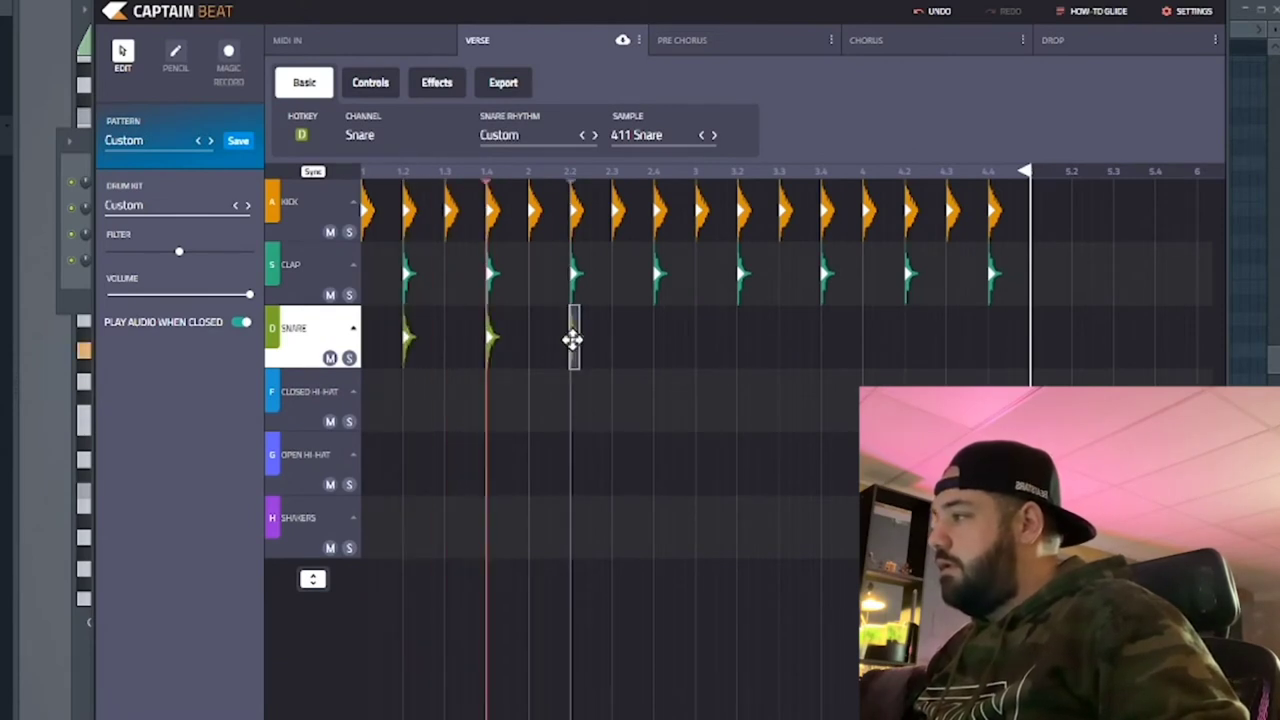
left_click(657, 345)
left_click_drag(742, 373, 382, 336)
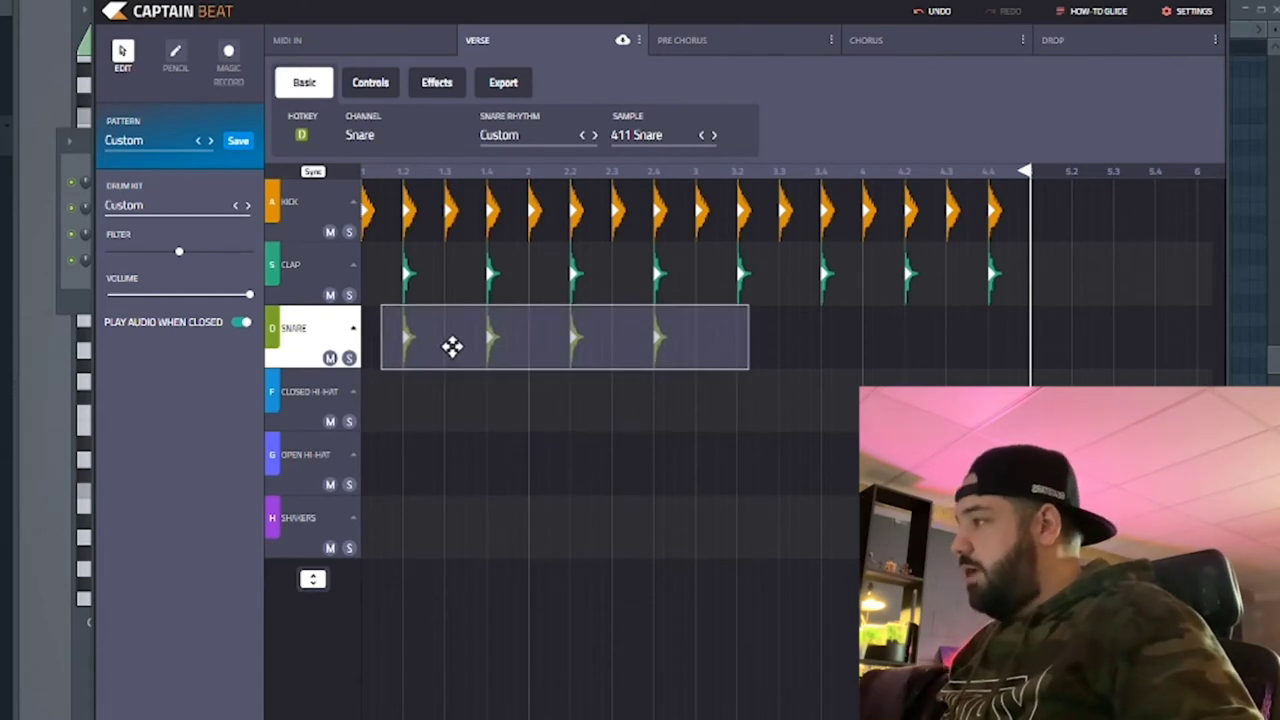
left_click_drag(740, 374, 738, 345)
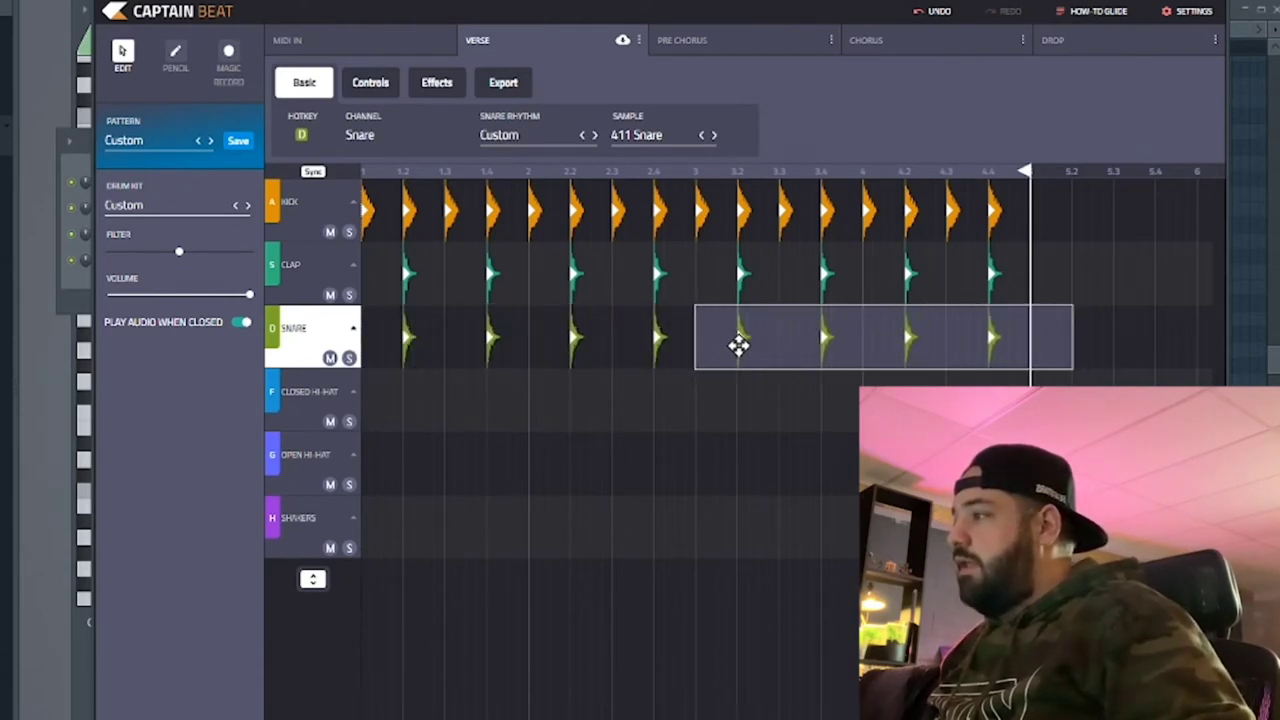
Play the drum pattern and add an extra snare and clap hit just before beat 4 of bar 4.
left_click(665, 172)
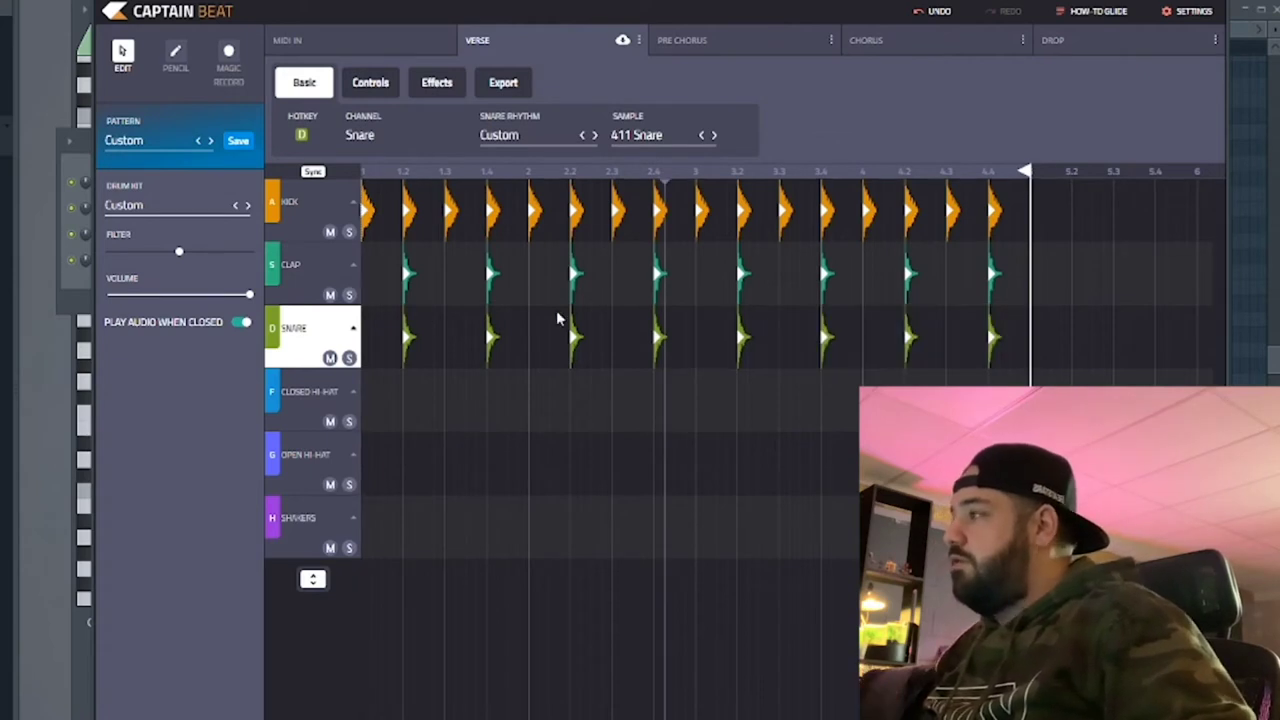
key("space")
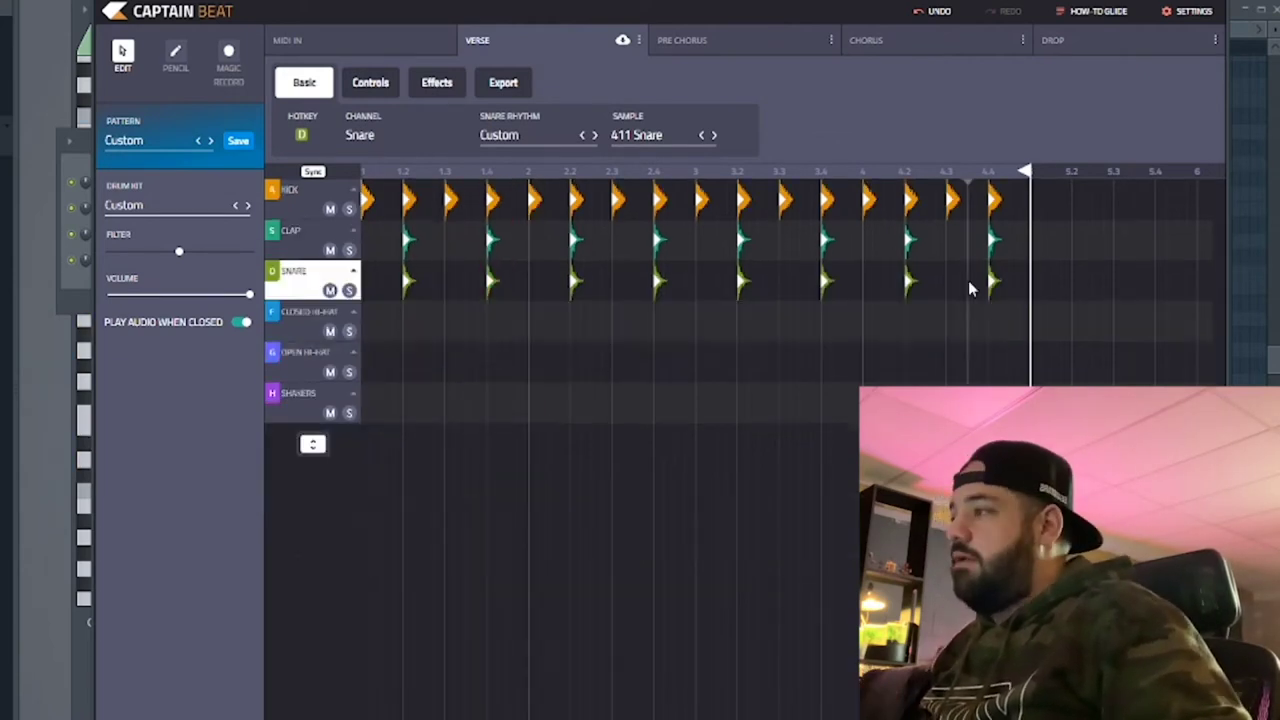
double_click(969, 289)
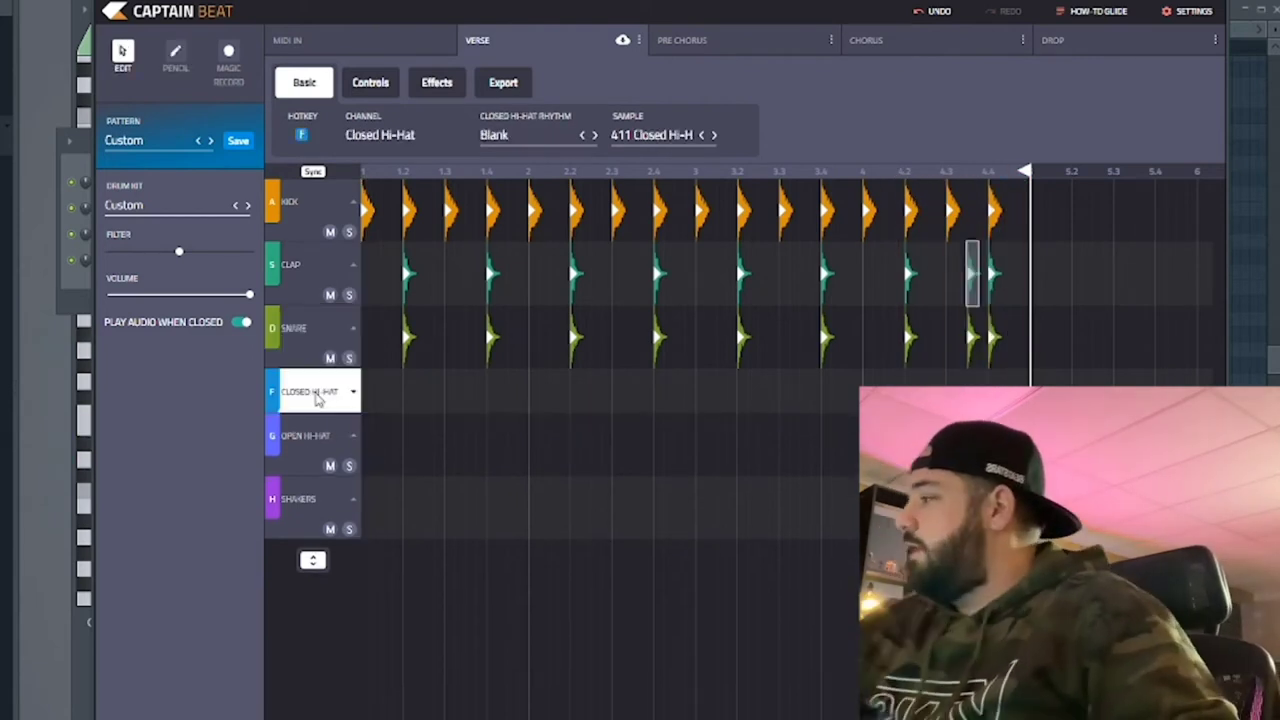
Select the closed hi-hat channel and try preset rhythms for it, including One 90.
left_click(318, 450)
left_click(308, 505)
left_click(313, 450)
left_click(318, 395)
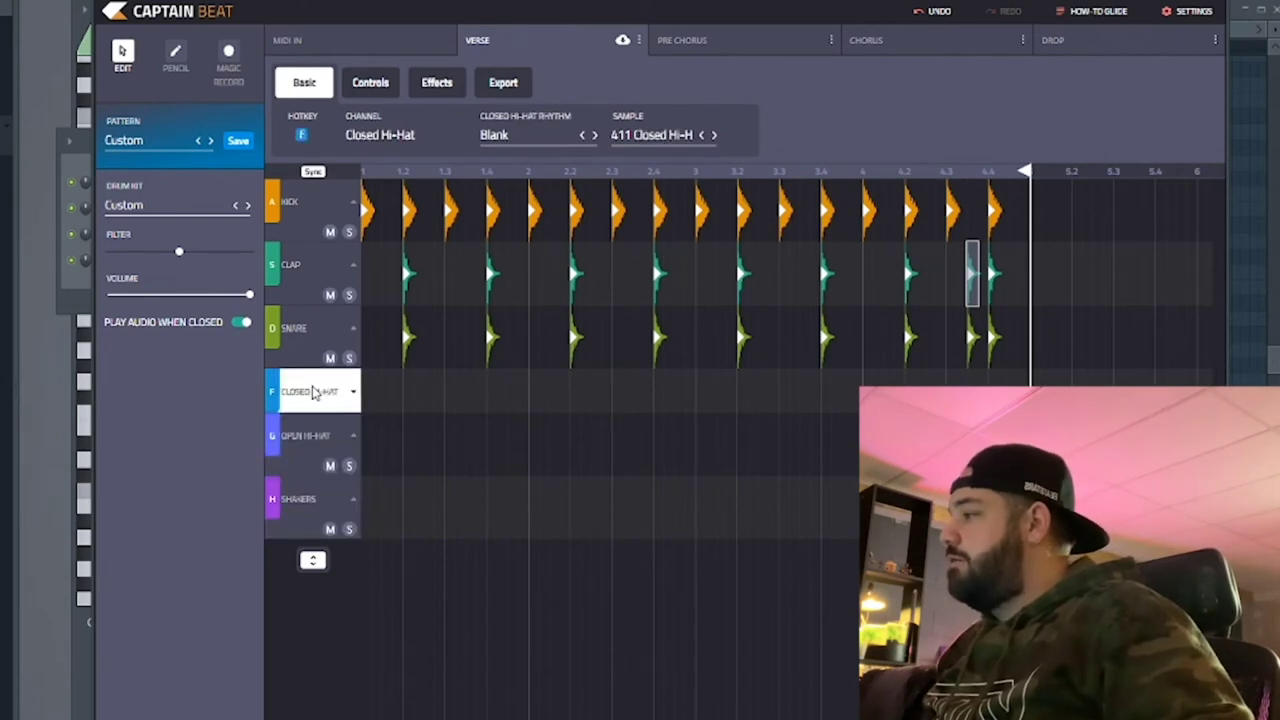
left_click(507, 140)
left_click(852, 97)
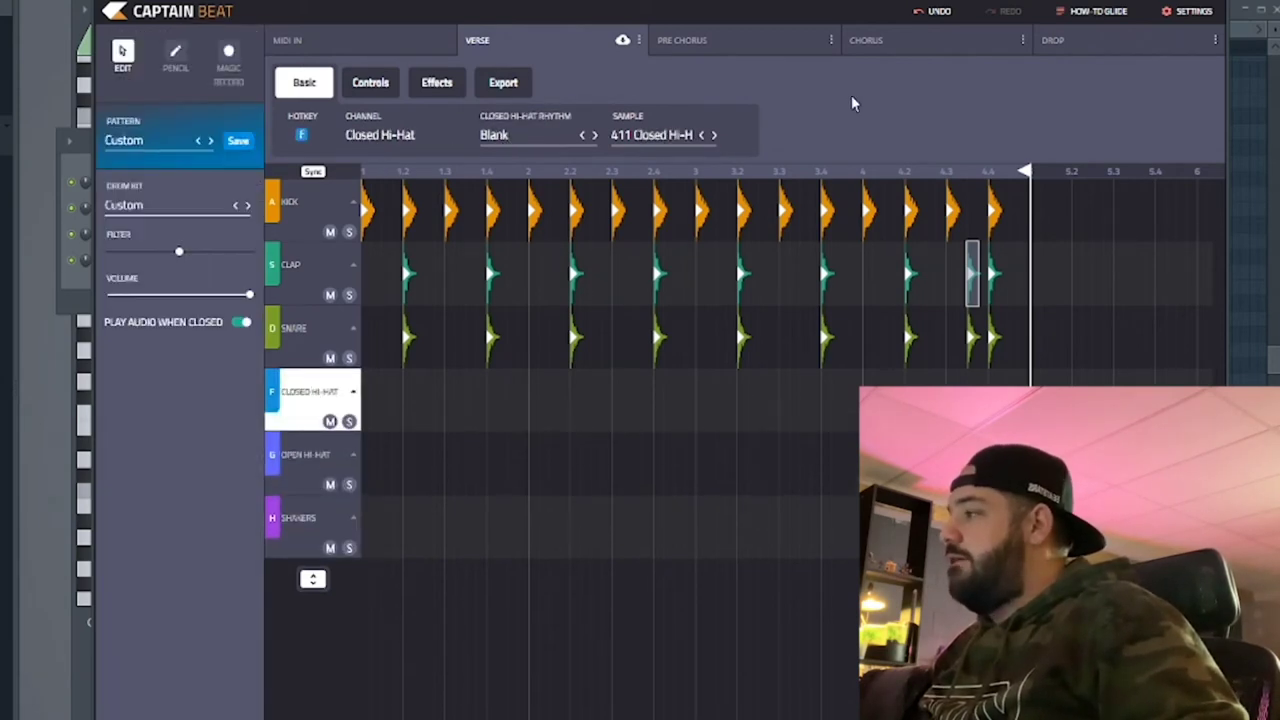
left_click(595, 137)
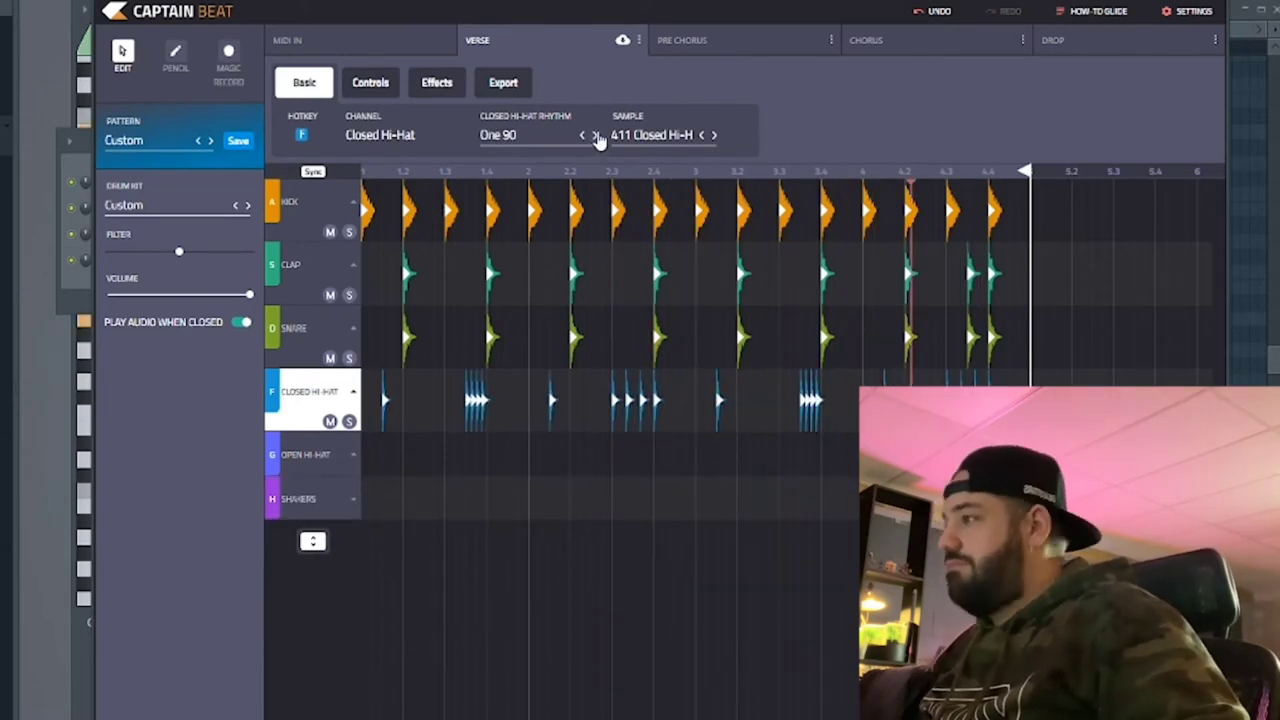
left_click(595, 137)
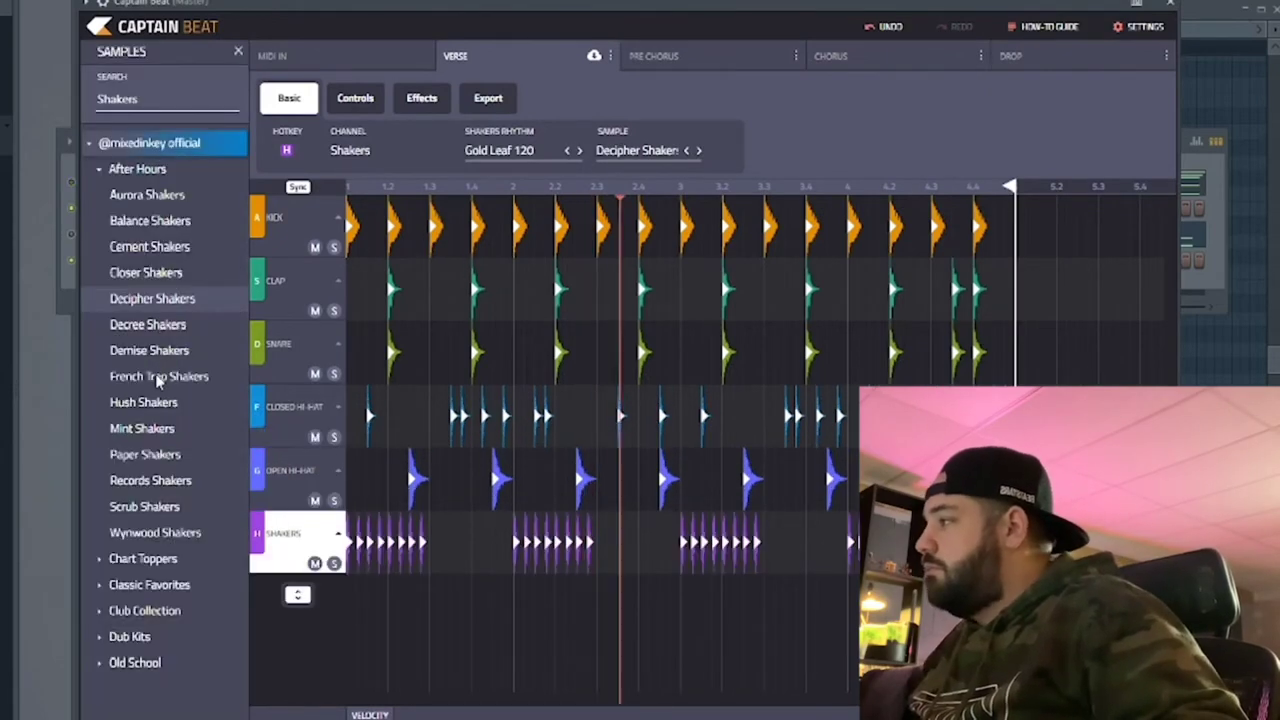
Choose the French Trap Shakers sample for the shakers and draw a crash cymbal hit at the start of bar 1.
left_click(186, 376)
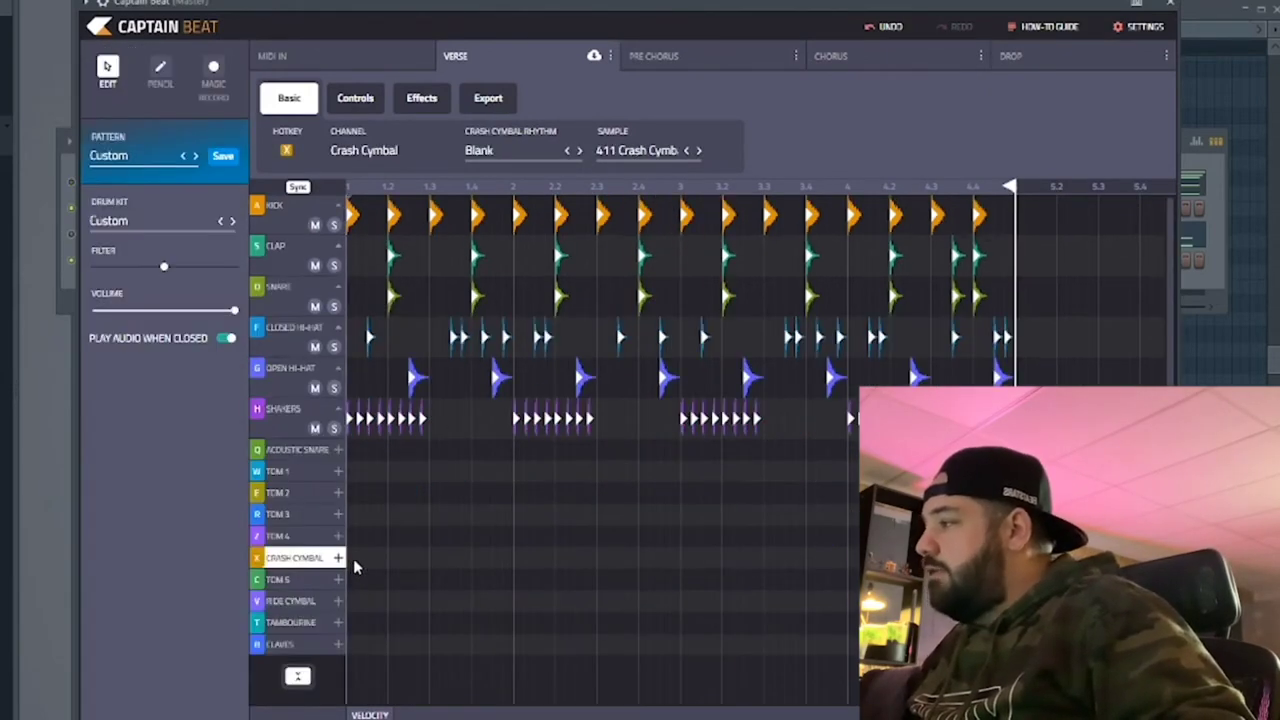
left_click(158, 72)
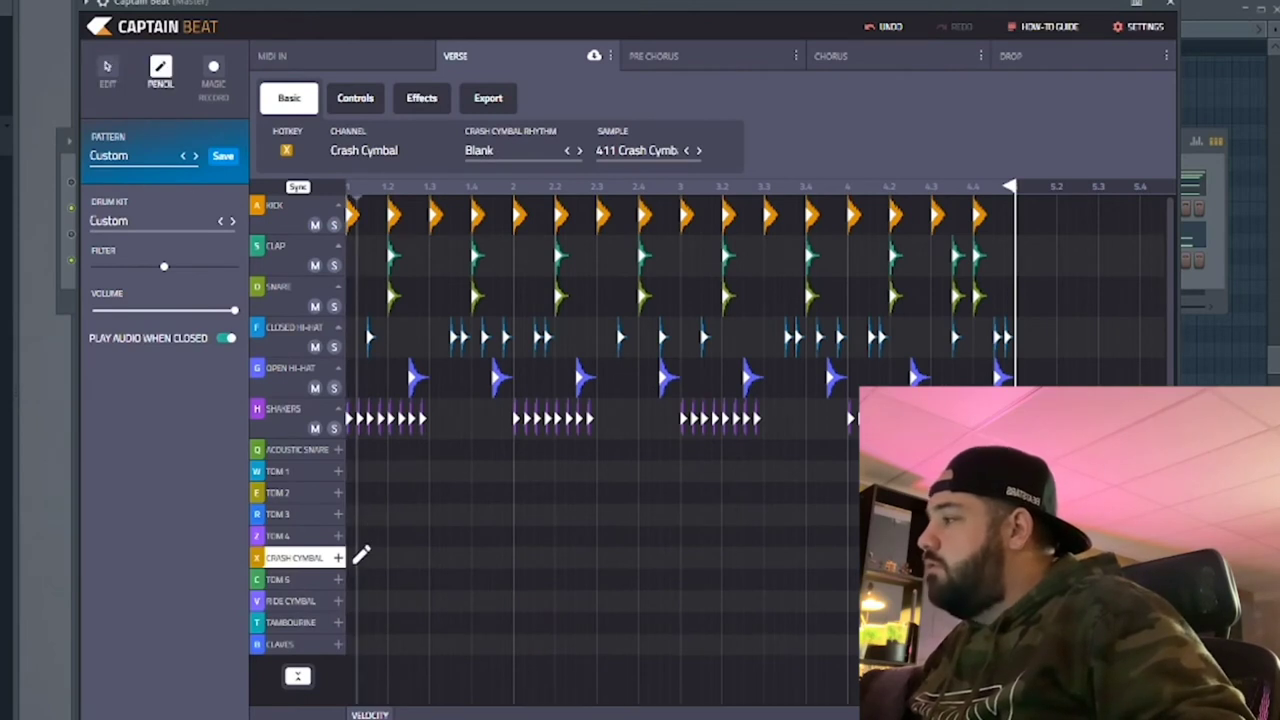
left_click(356, 560)
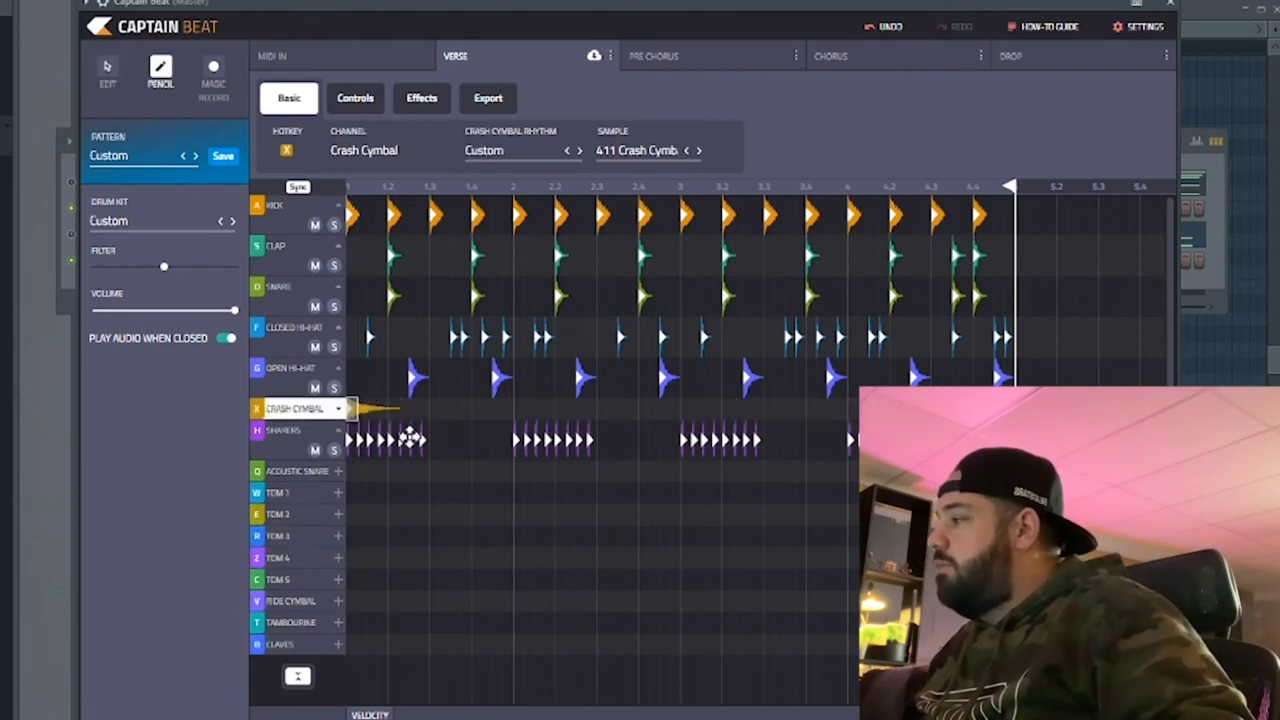
key("space")
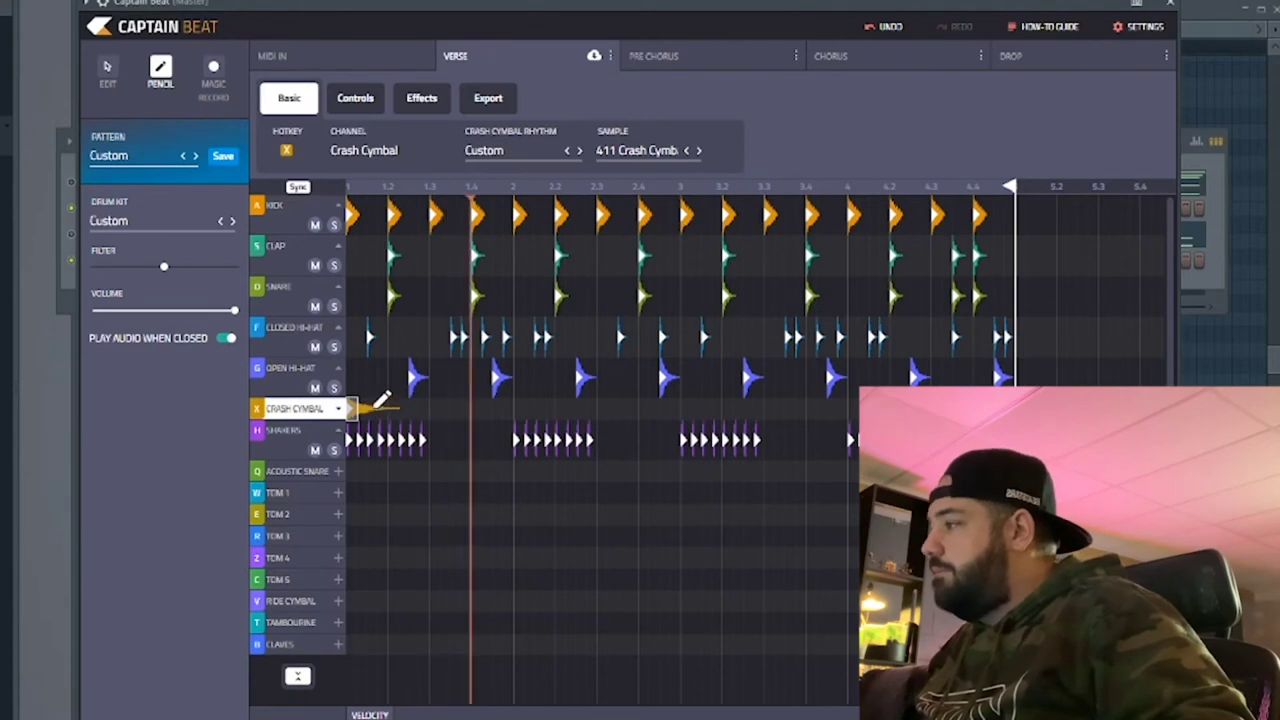
key("space")
key("e")
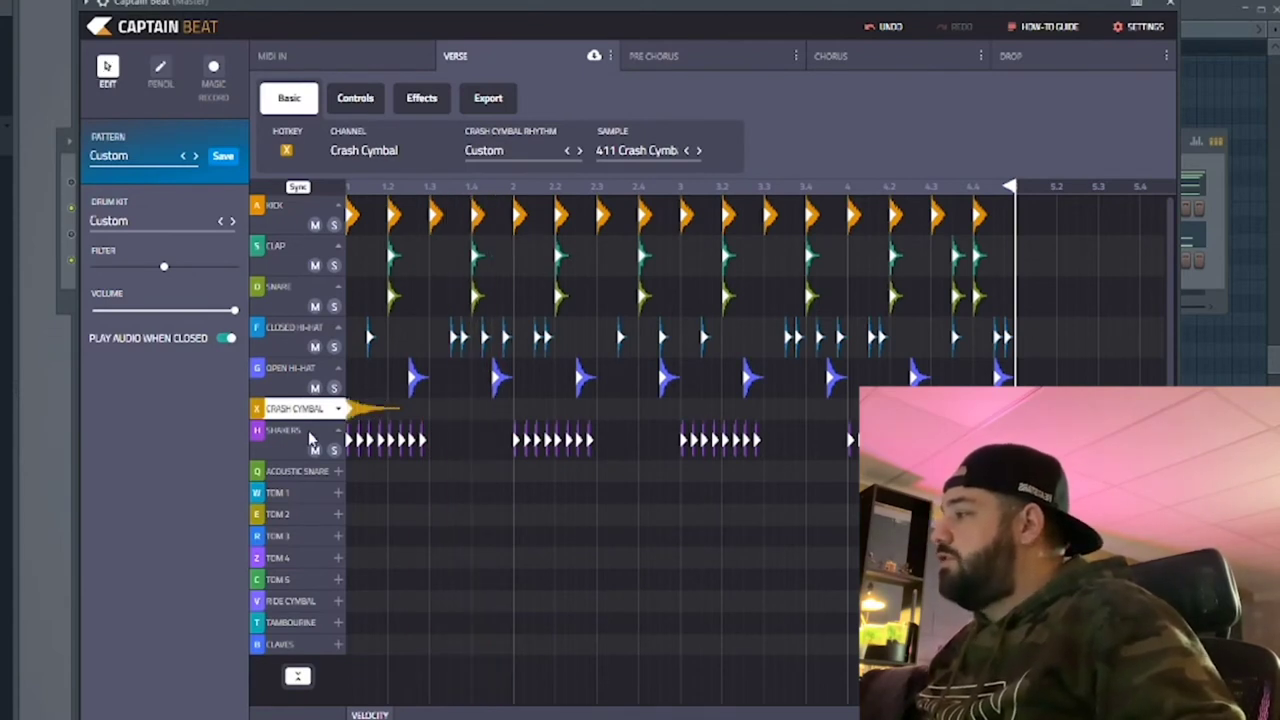
Lower the crash cymbal's pitch to -7.6 and play the drum pattern.
left_click_drag(366, 6, 382, 8)
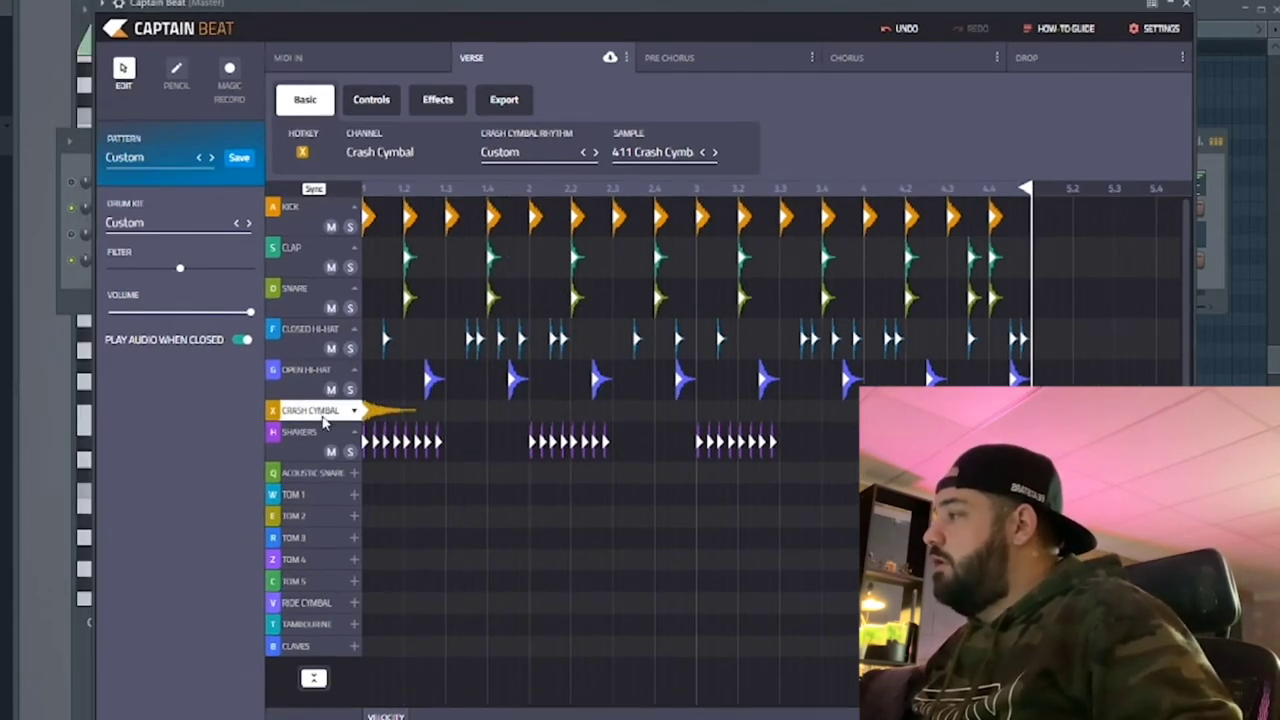
left_click(370, 101)
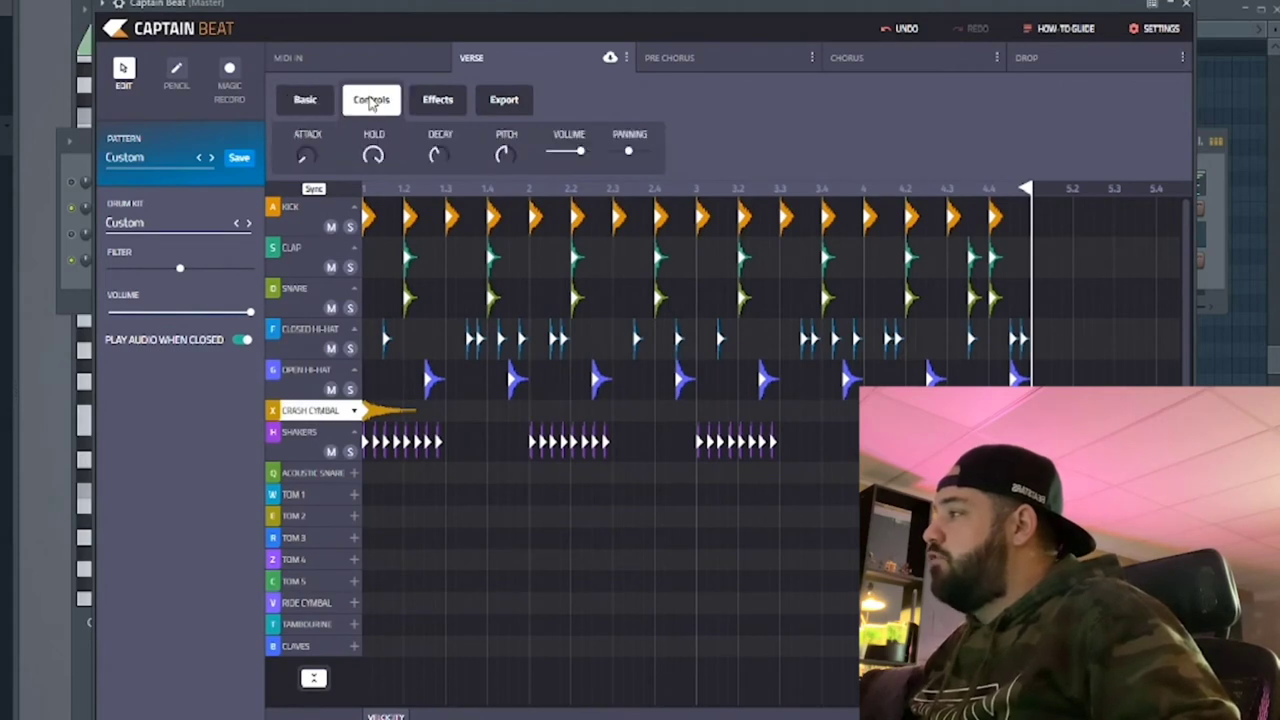
mouse_move(315, 160)
mouse_move(370, 165)
mouse_move(508, 158)
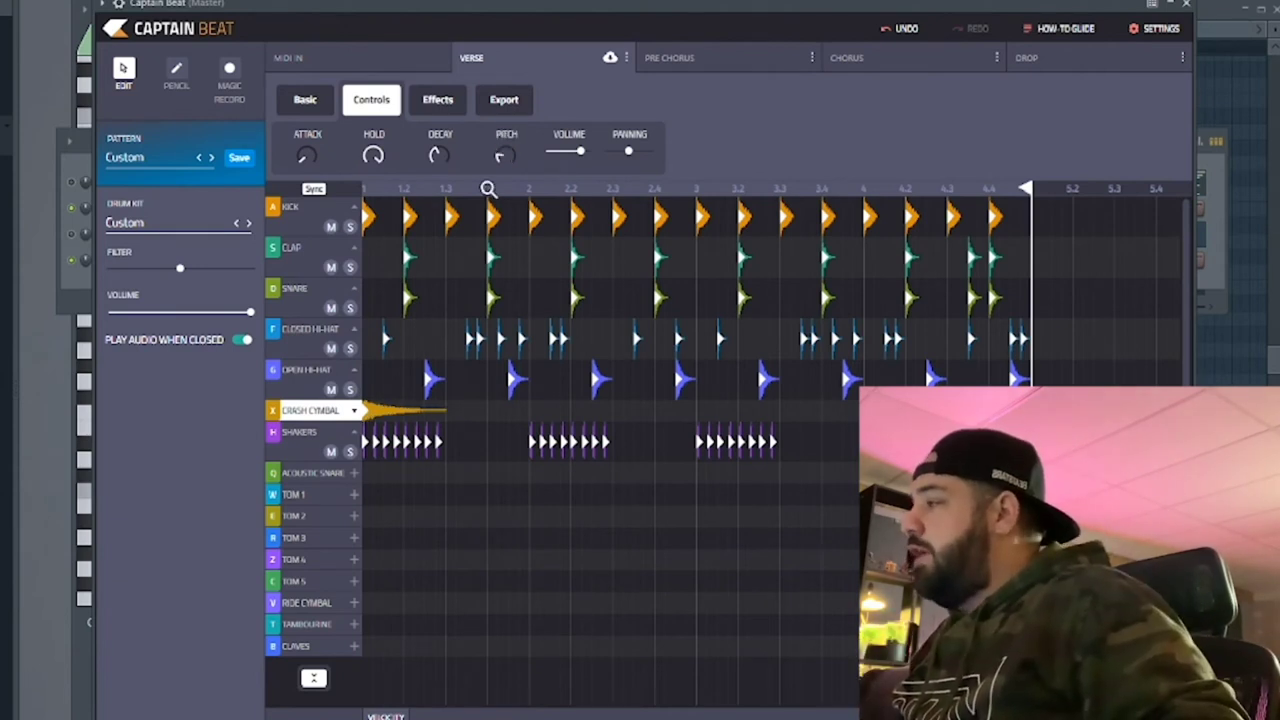
key("space")
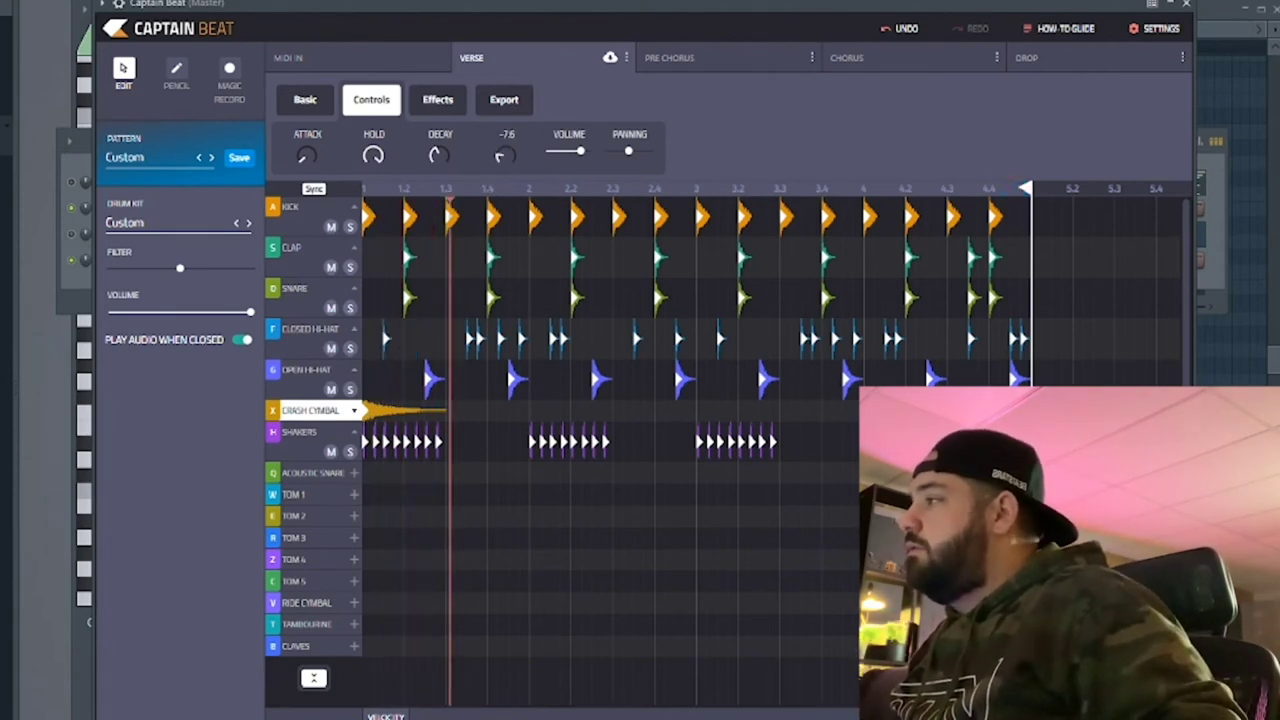
Lower the velocity of every second shaker hit across the pattern and play the drums.
key("space")
left_click(302, 346)
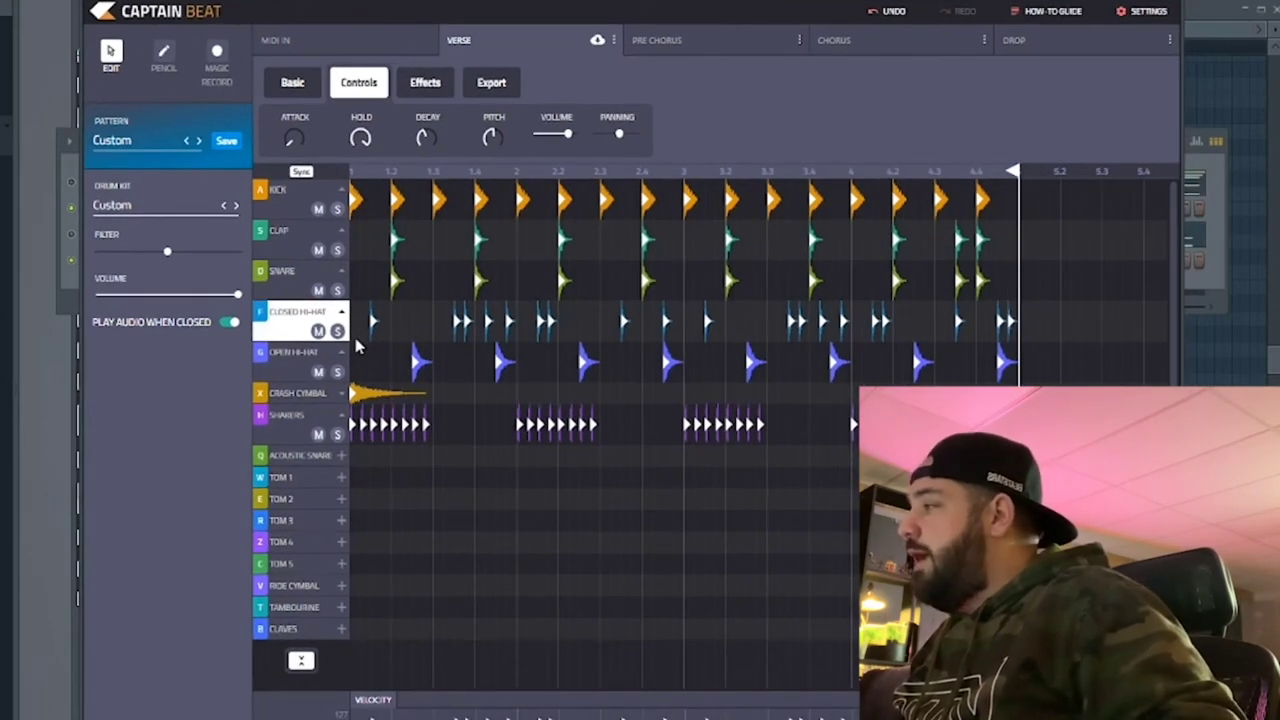
key("space")
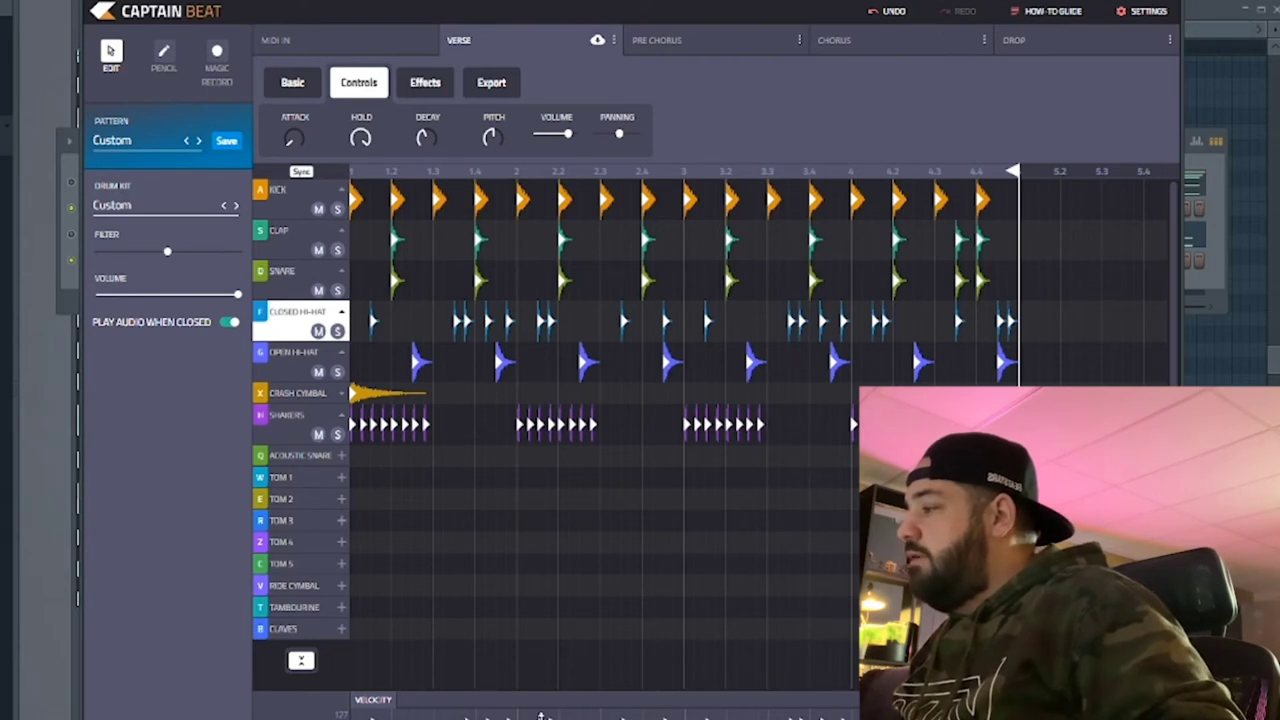
left_click(296, 430)
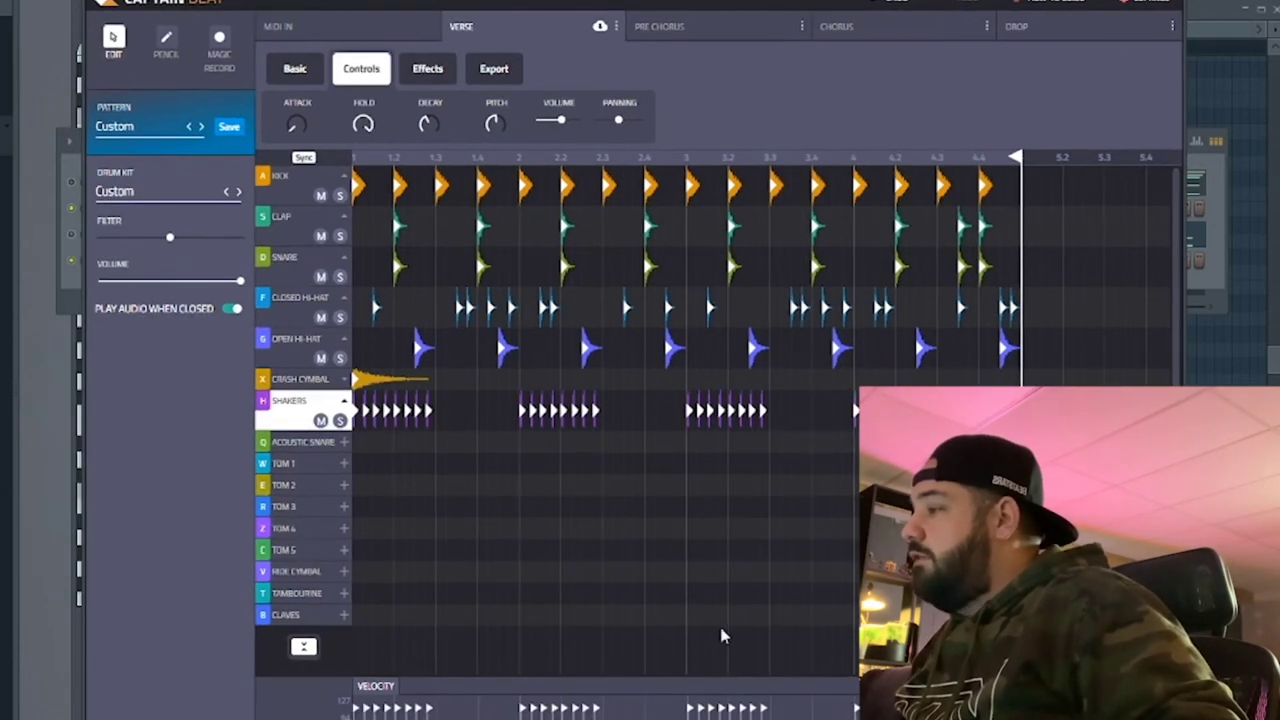
left_click(662, 686)
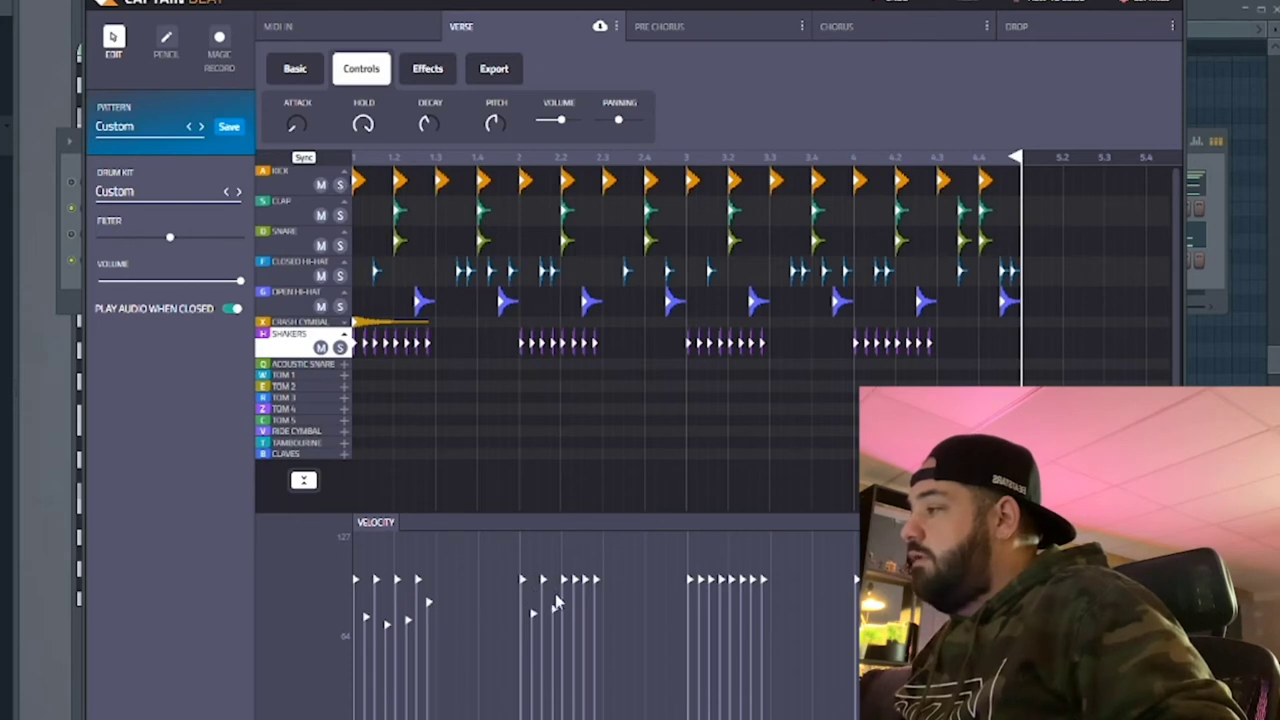
mouse_move(575, 580)
left_mouse_down()
mouse_move(575, 603)
mouse_move(596, 603)
left_mouse_up()
key("space")
left_click(305, 397)
left_click(305, 408)
left_click(304, 422)
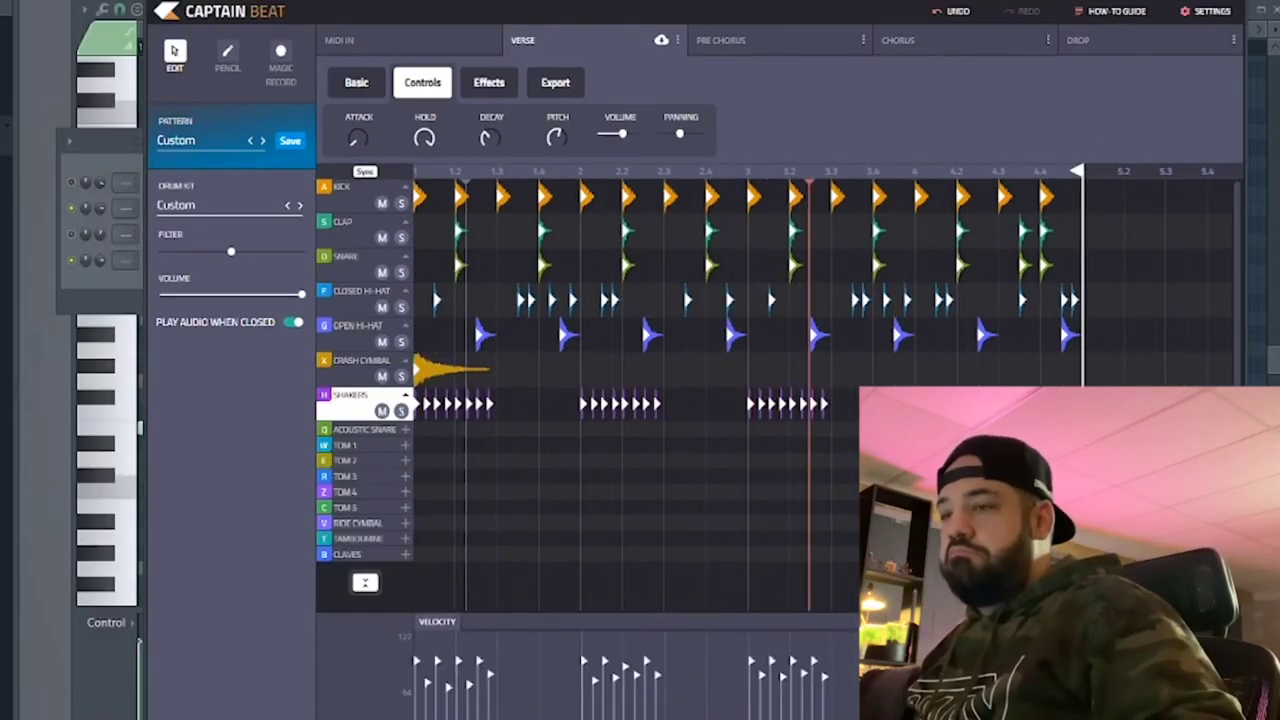
key("space")
Export the drum pattern's master MIDI and the kick's channel MIDI from Captain Beat into new Sampler channels.
left_click_drag(359, 2, 388, 2)
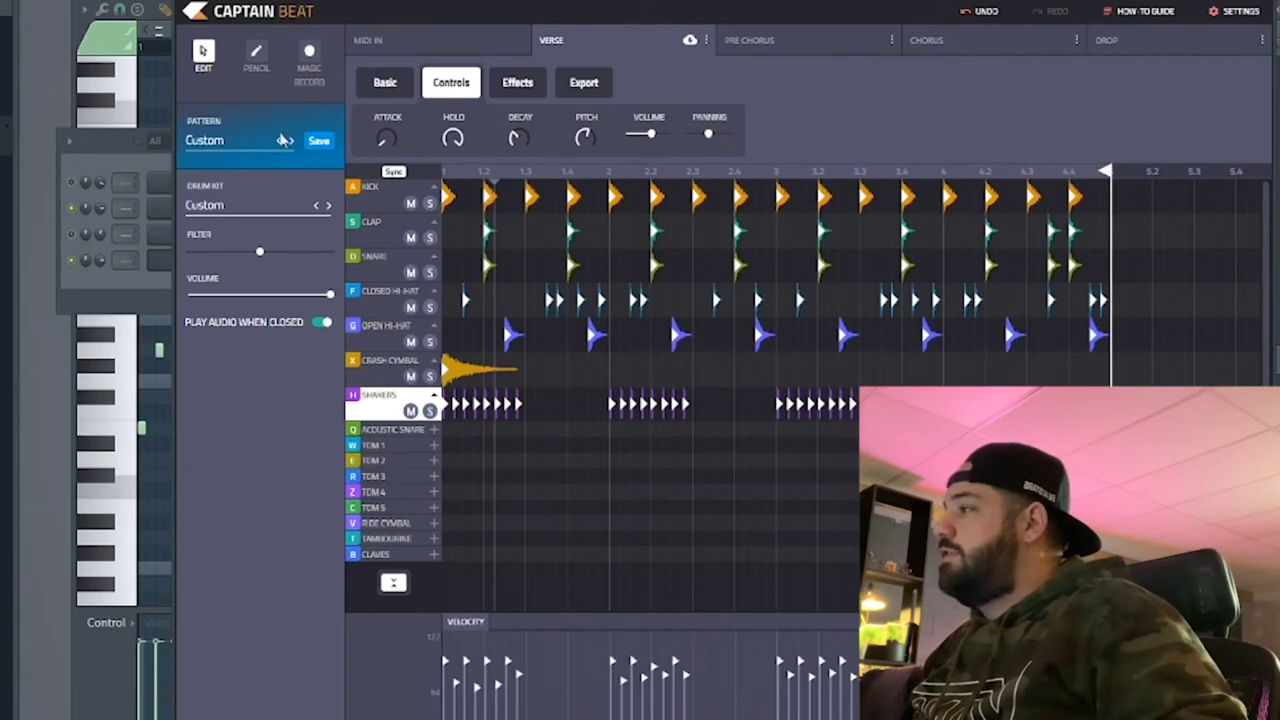
left_click_drag(571, 5, 625, 3)
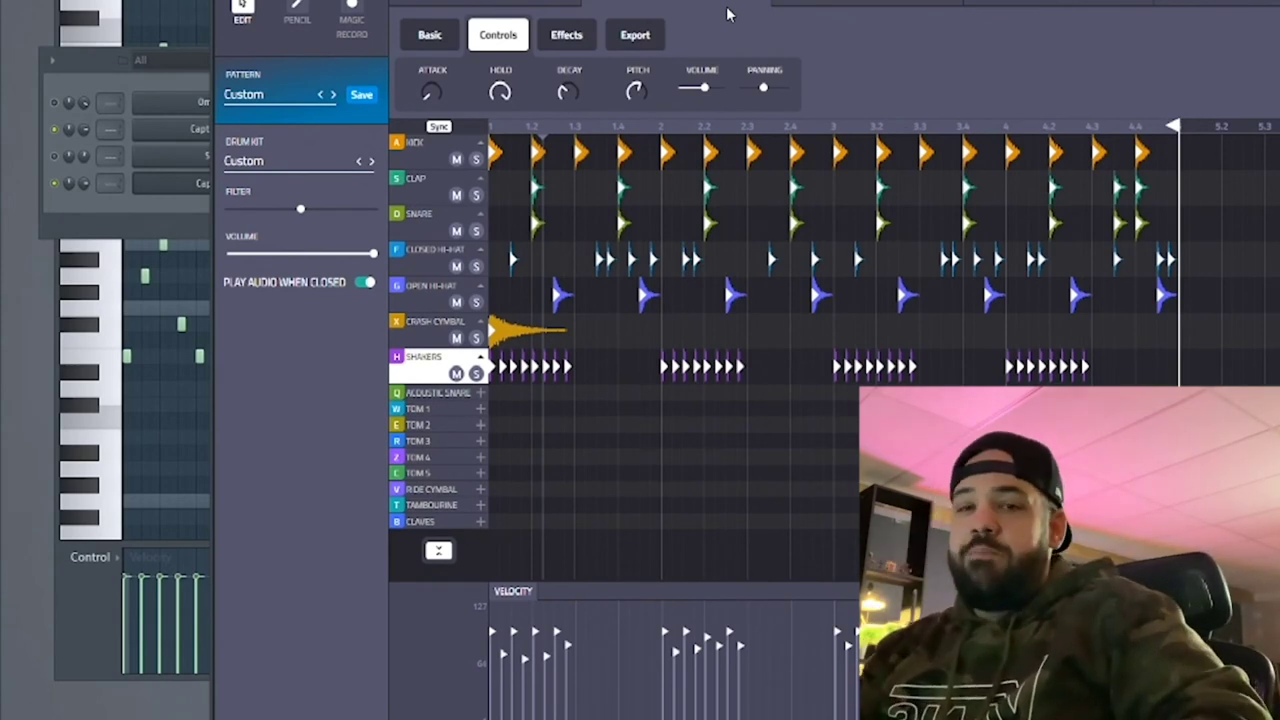
left_click(635, 34)
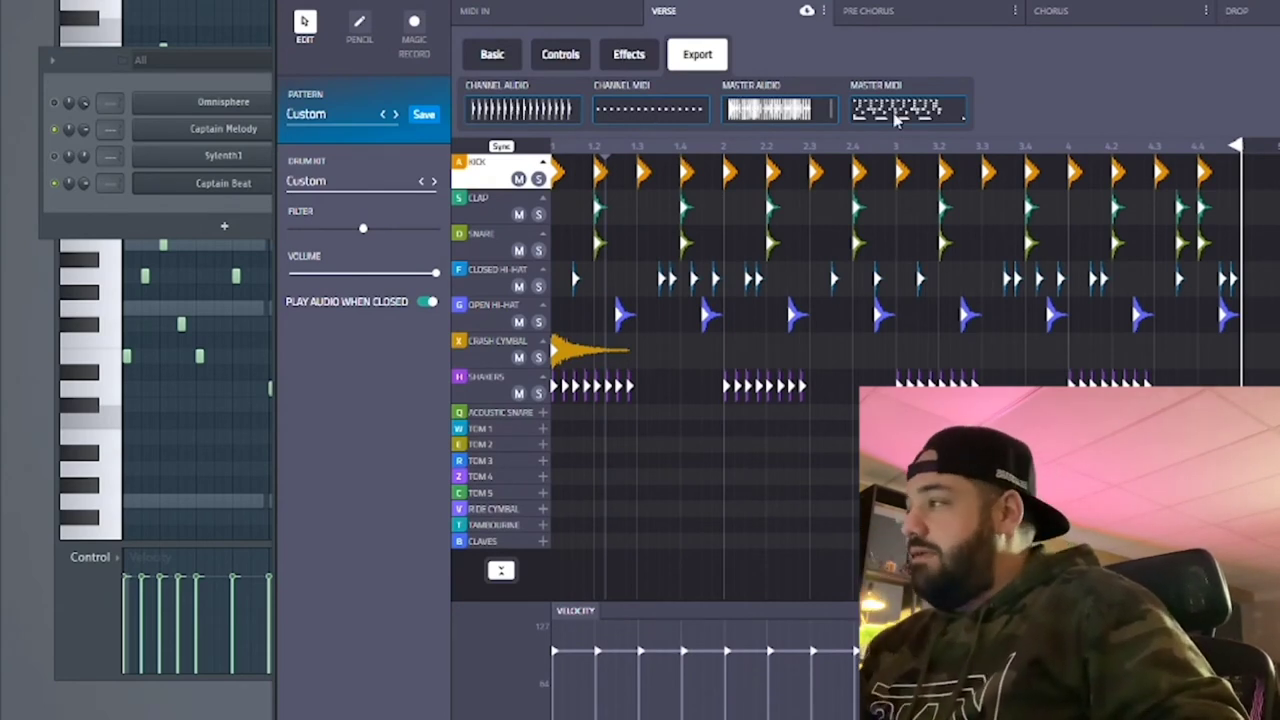
left_click_drag(734, 2, 906, 0)
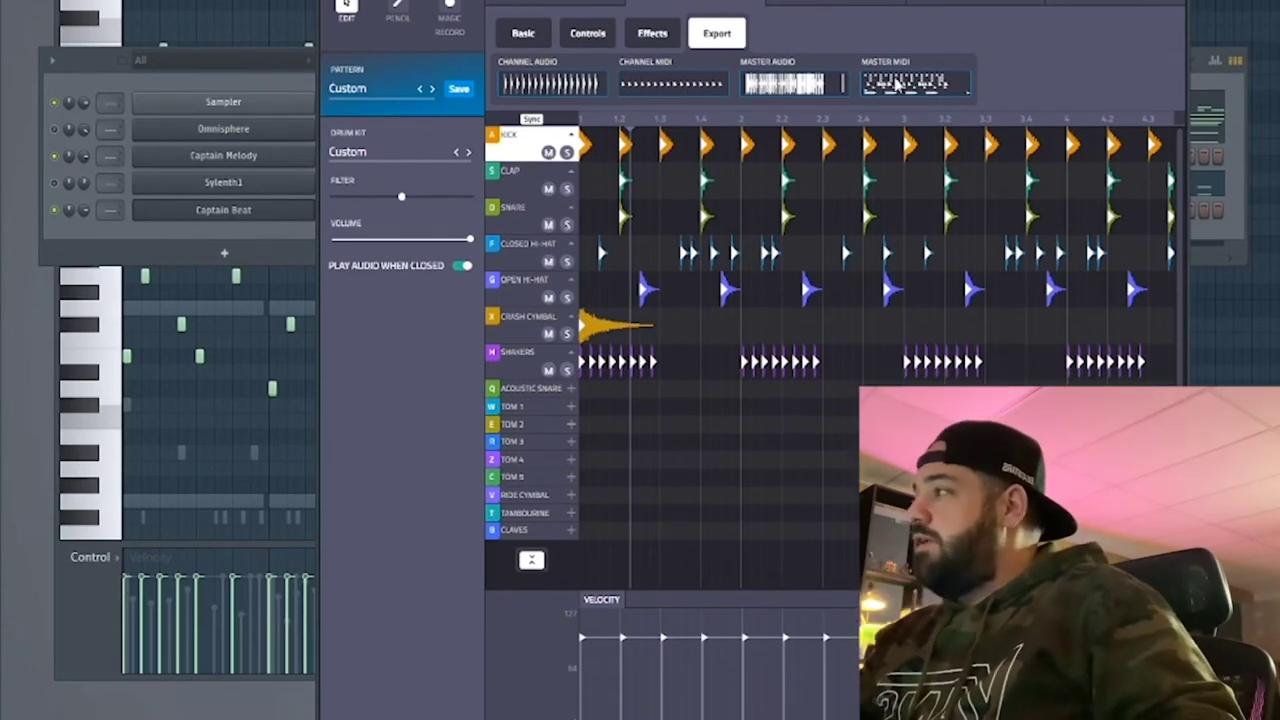
key("ctrl+z")
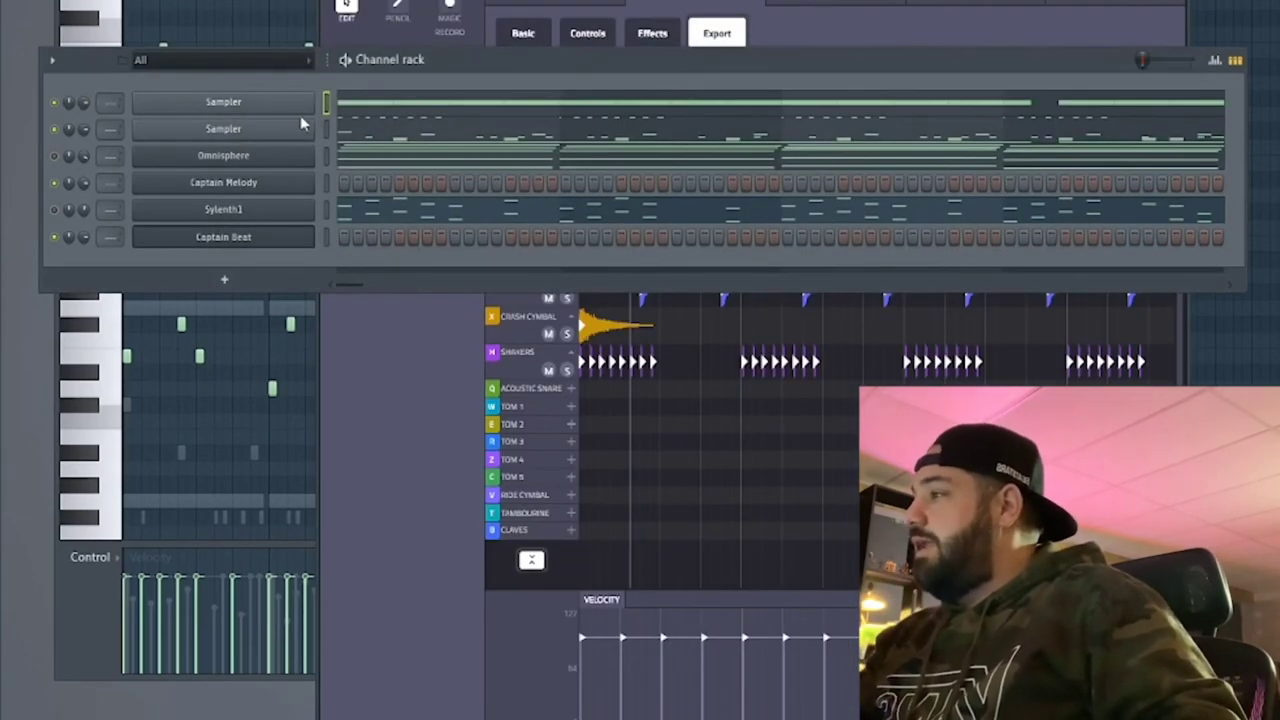
Examine the exported drum MIDI in the piano roll, selecting the kick, snare and clap, and hi-hat rows in turn.
right_click(235, 129)
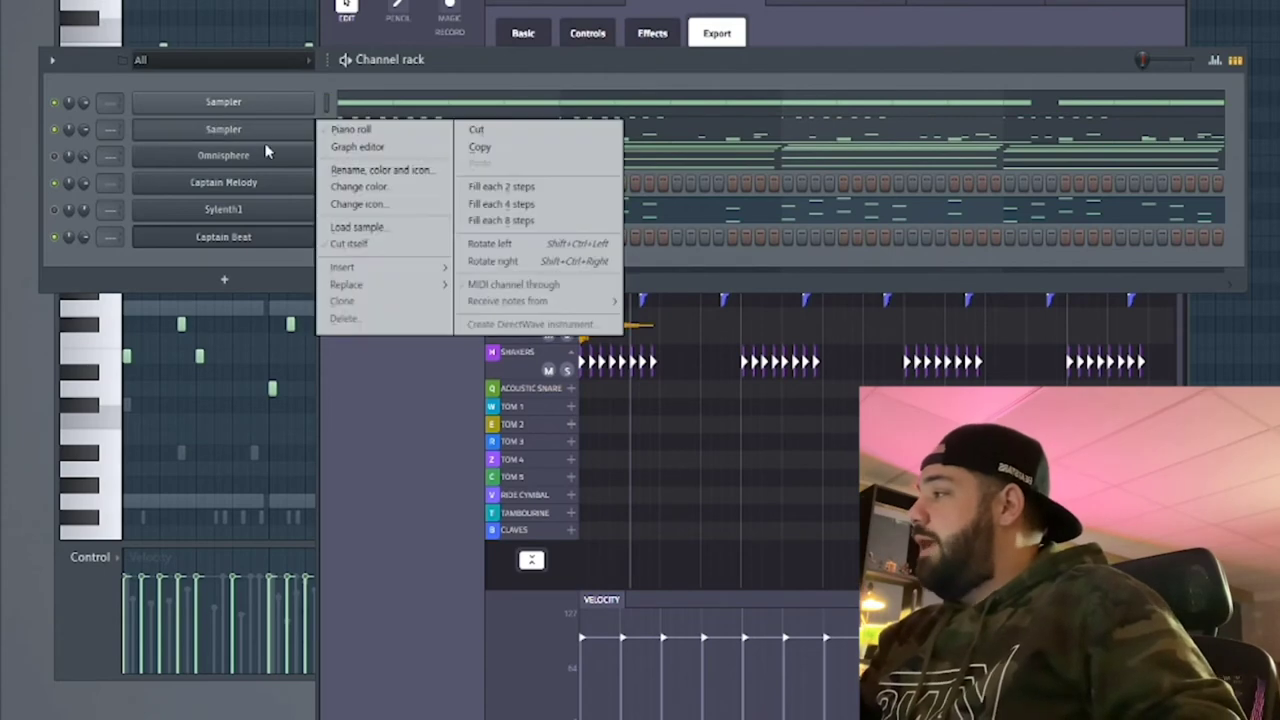
left_click(497, 88)
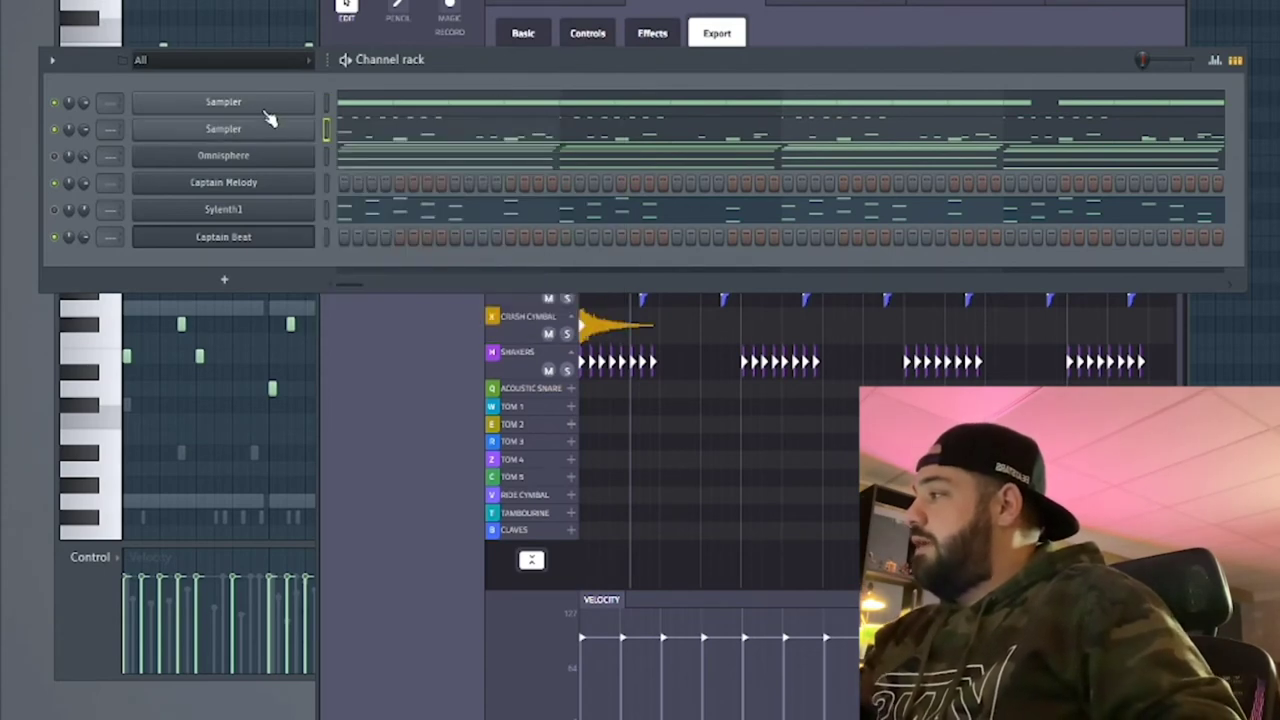
left_click(482, 118)
scroll(491, 163, "up", 3)
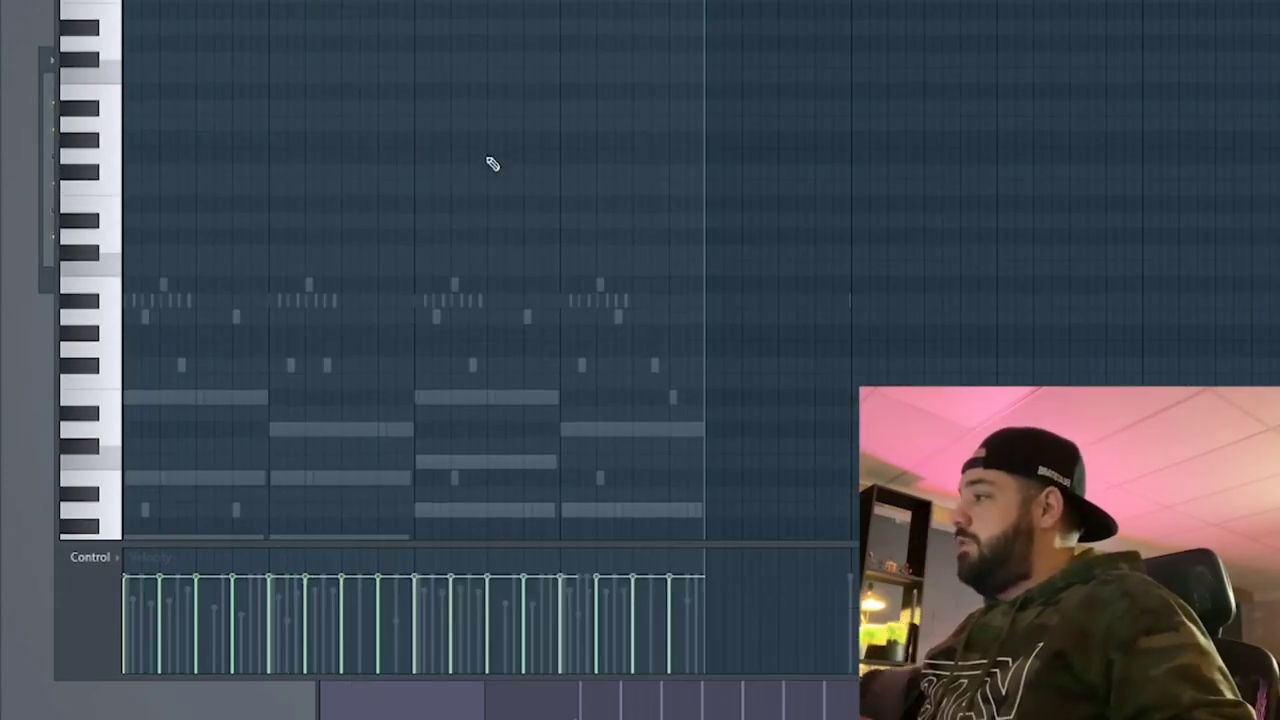
scroll(491, 163, "down", 4)
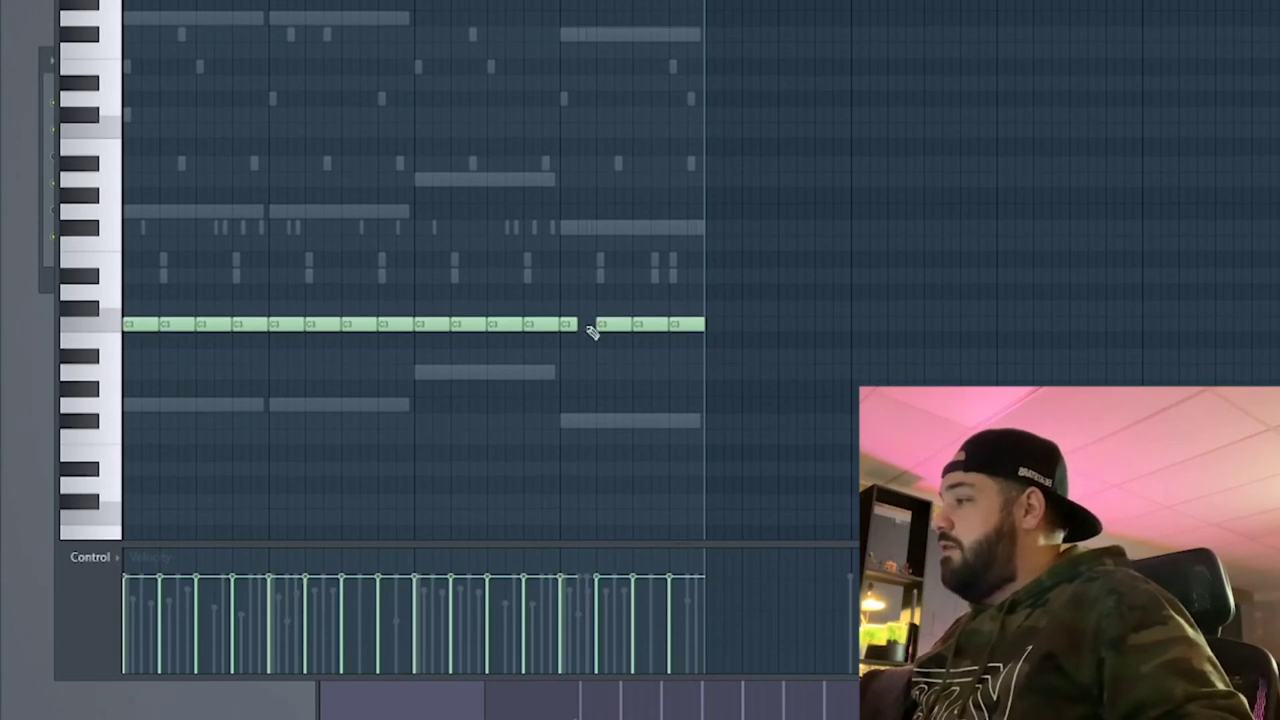
left_click_drag(774, 411, 74, 66)
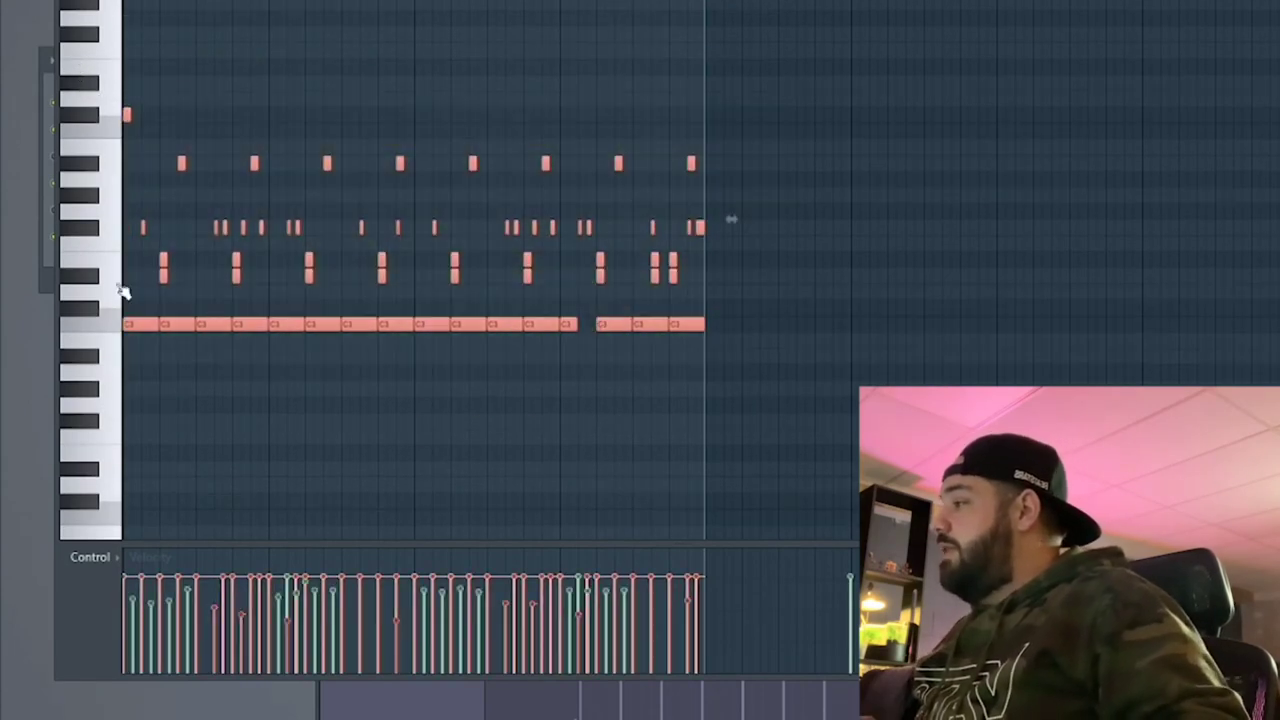
left_click_drag(121, 356, 701, 327)
left_click_drag(711, 239, 124, 298)
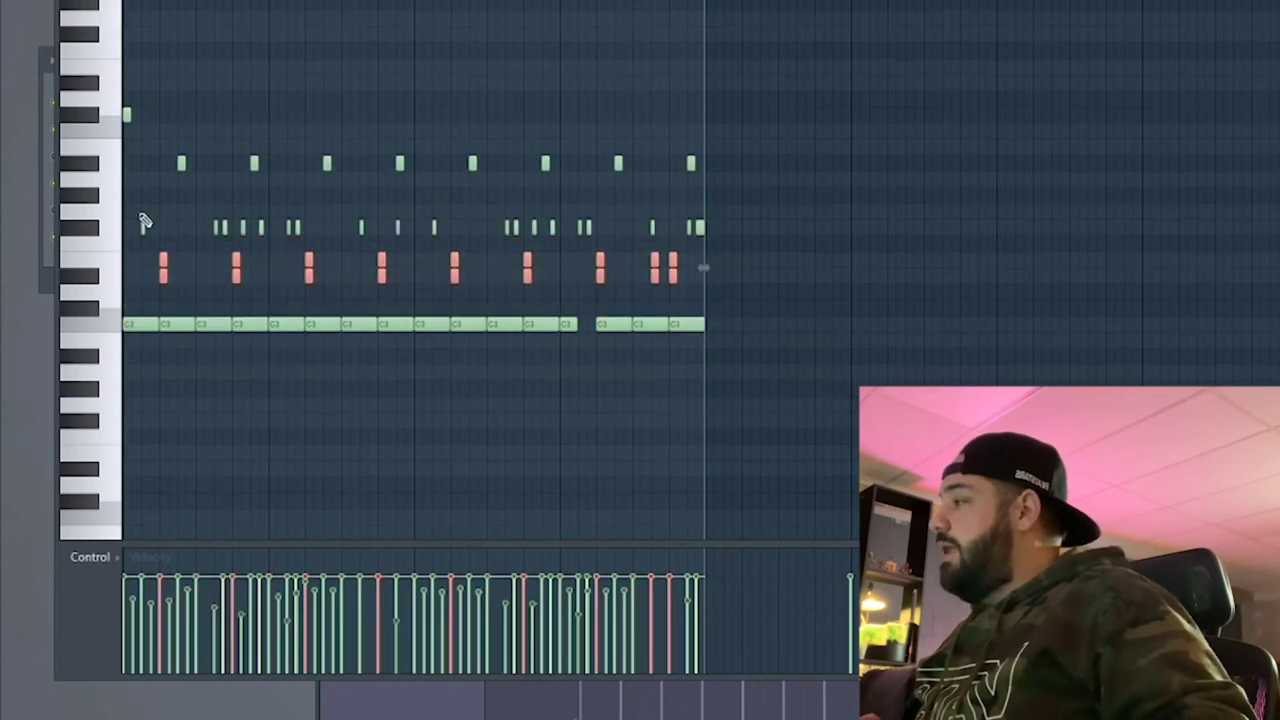
left_click_drag(135, 204, 783, 230)
scroll(146, 152, "up", 1)
left_click(146, 152, "ctrl")
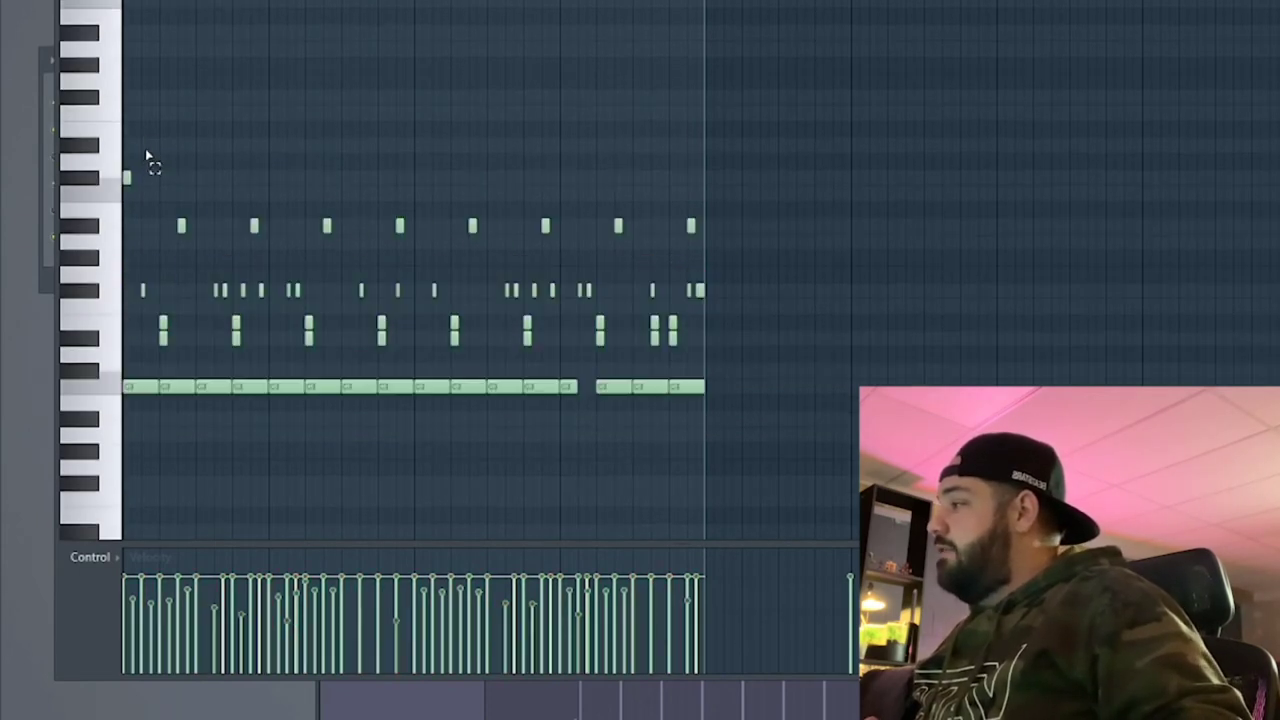
left_click_drag(147, 160, 798, 230)
left_click(800, 222, "ctrl")
Delete the Sampler channel that holds the combined master drum MIDI.
key("F6")
right_click(243, 131)
left_click(345, 318)
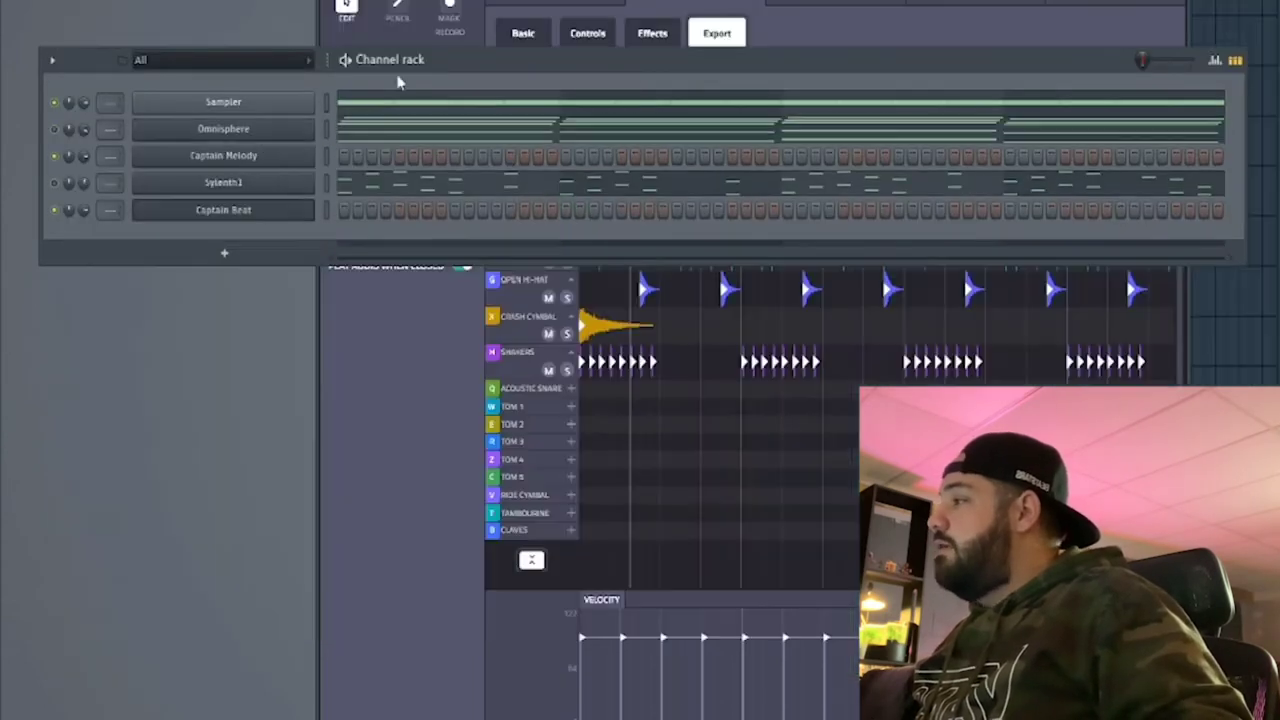
Select the clap in Captain Beat and export its channel MIDI into the channel rack.
left_click(704, 40)
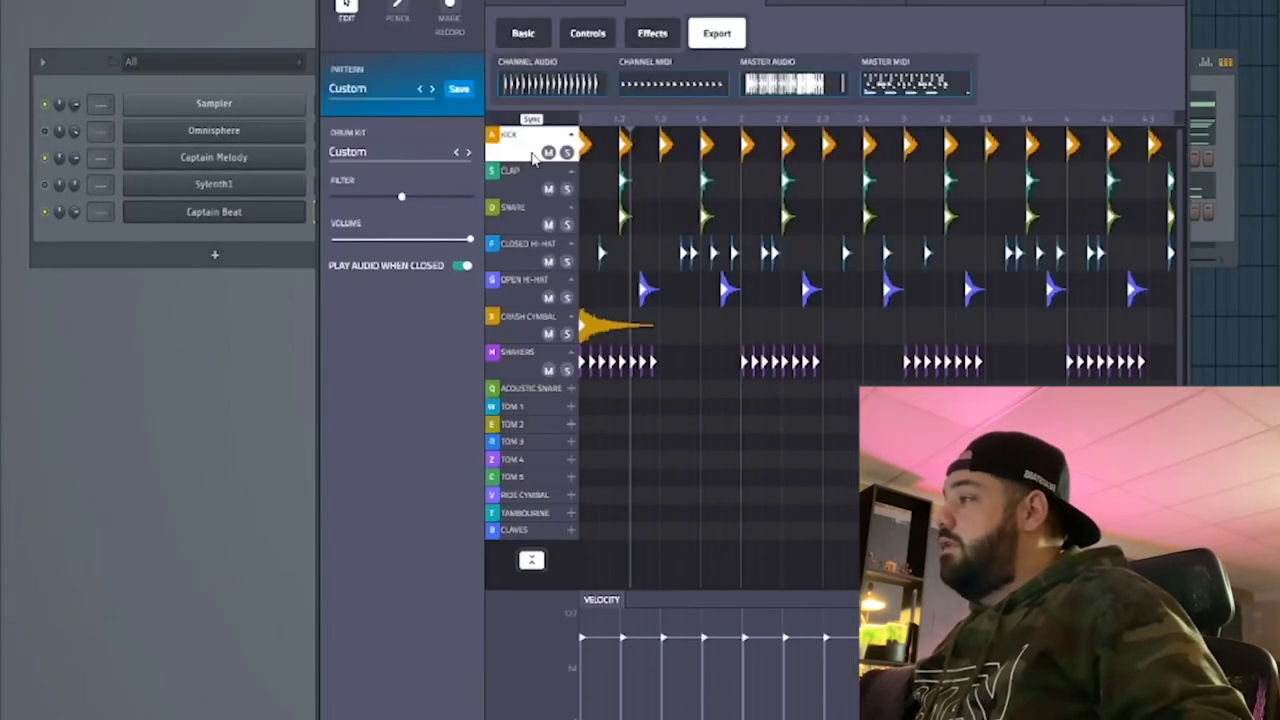
left_click(517, 178)
left_click_drag(688, 88, 263, 258)
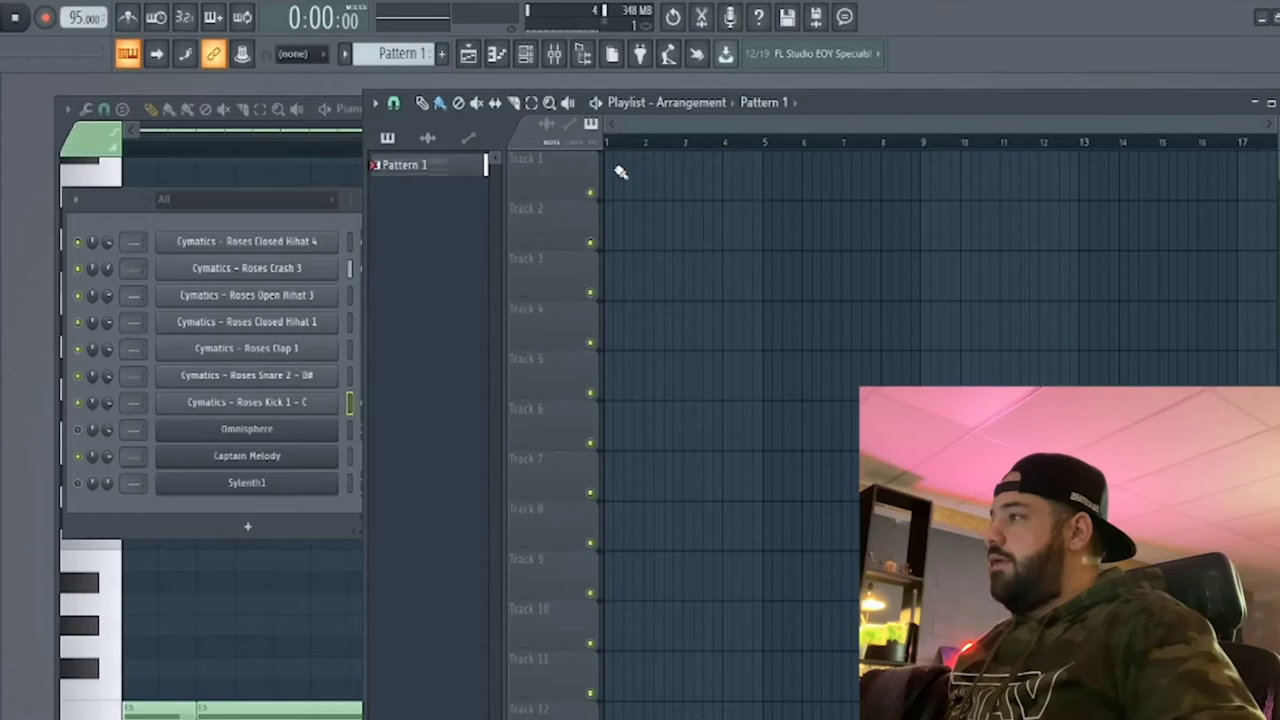
Place Pattern 1 at bar 1 of Track 1 in the playlist and repeat it from bar 5.
left_click(618, 171)
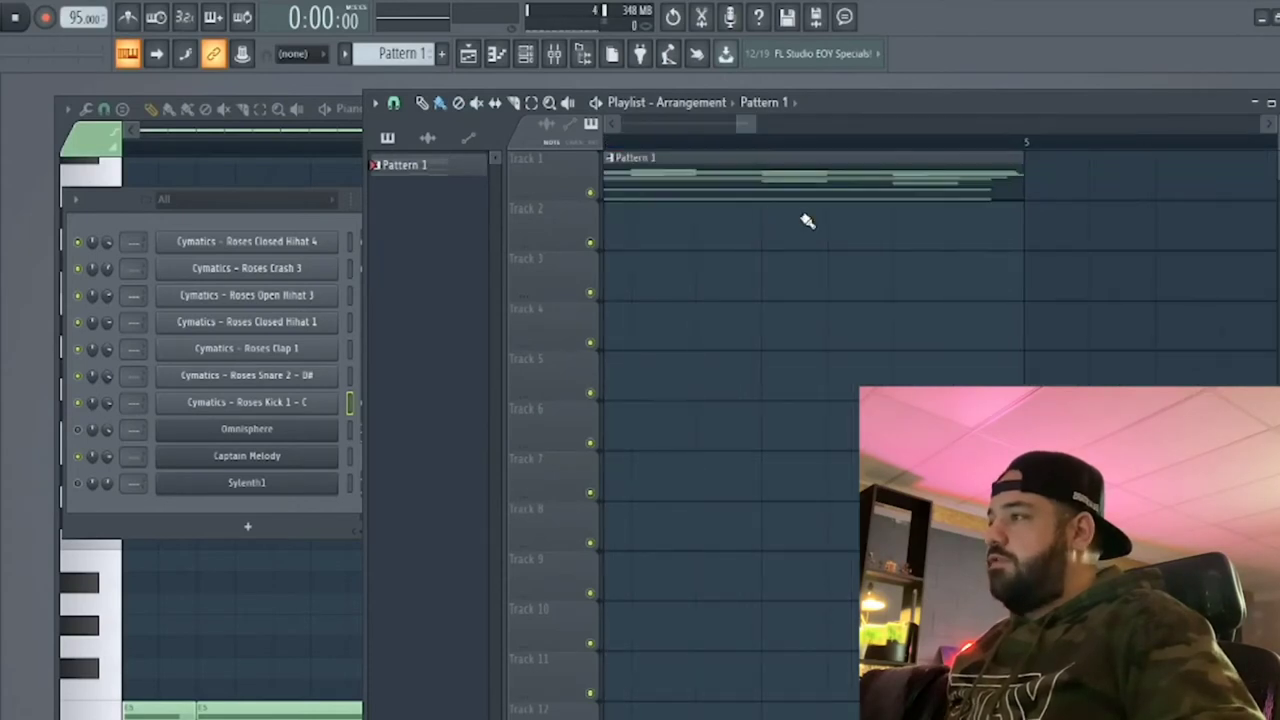
scroll(800, 240, "down", 3)
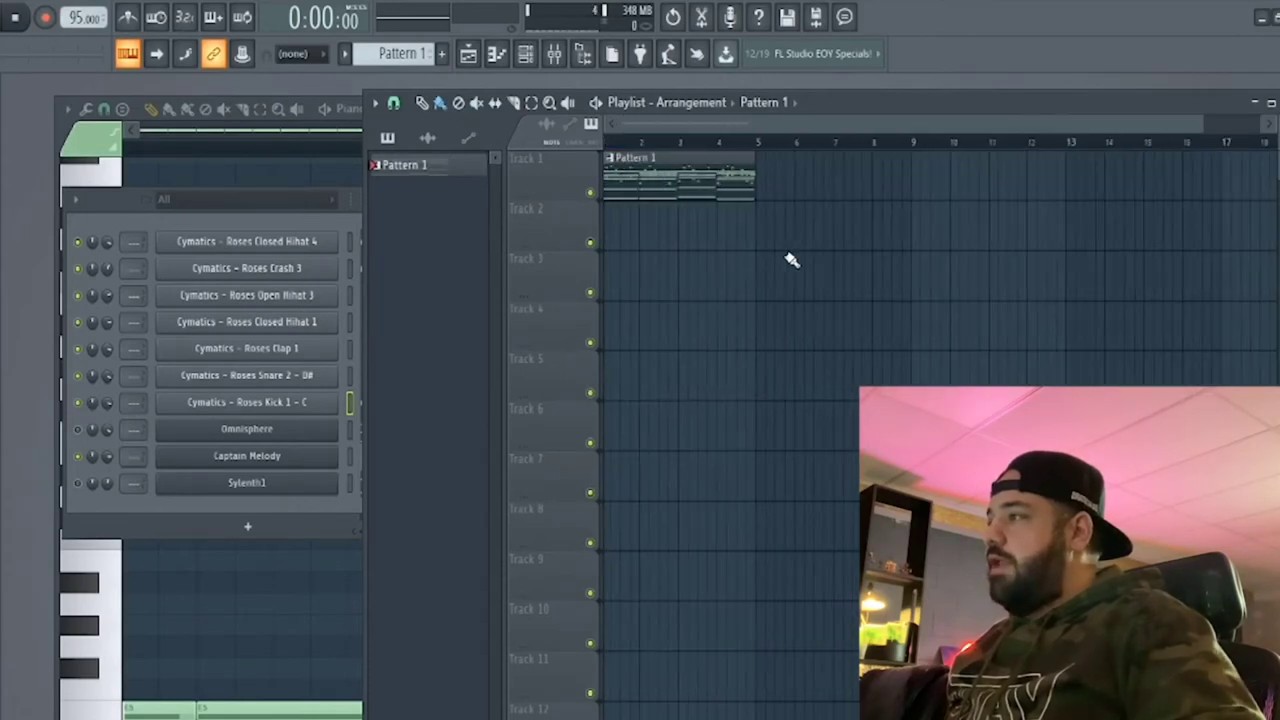
scroll(750, 176, "up", 3)
left_click_drag(643, 176, 845, 176)
scroll(757, 195, "down", 4)
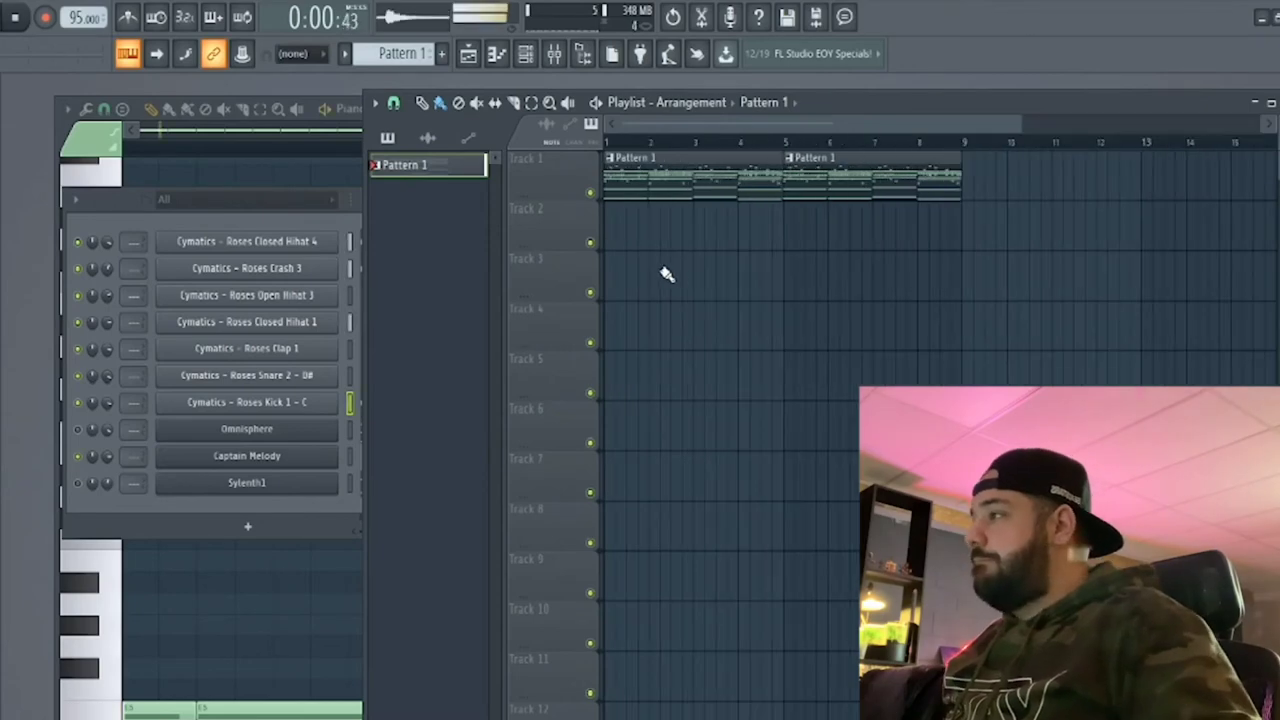
scroll(663, 274, "down", 1)
scroll(631, 263, "up", 1)
scroll(631, 263, "down", 1)
Bring up the channel rack, unmute Omnisphere and play the arrangement with the exported drum channels.
left_click(166, 283)
key("space")
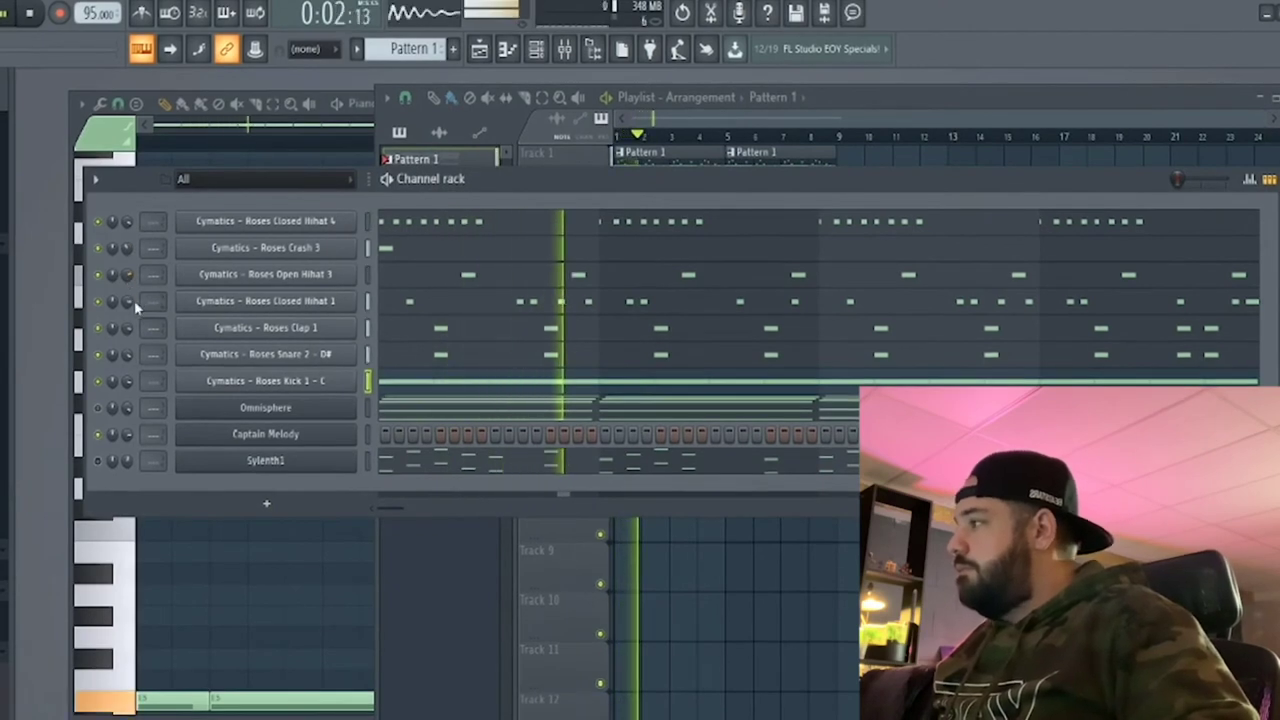
key("space")
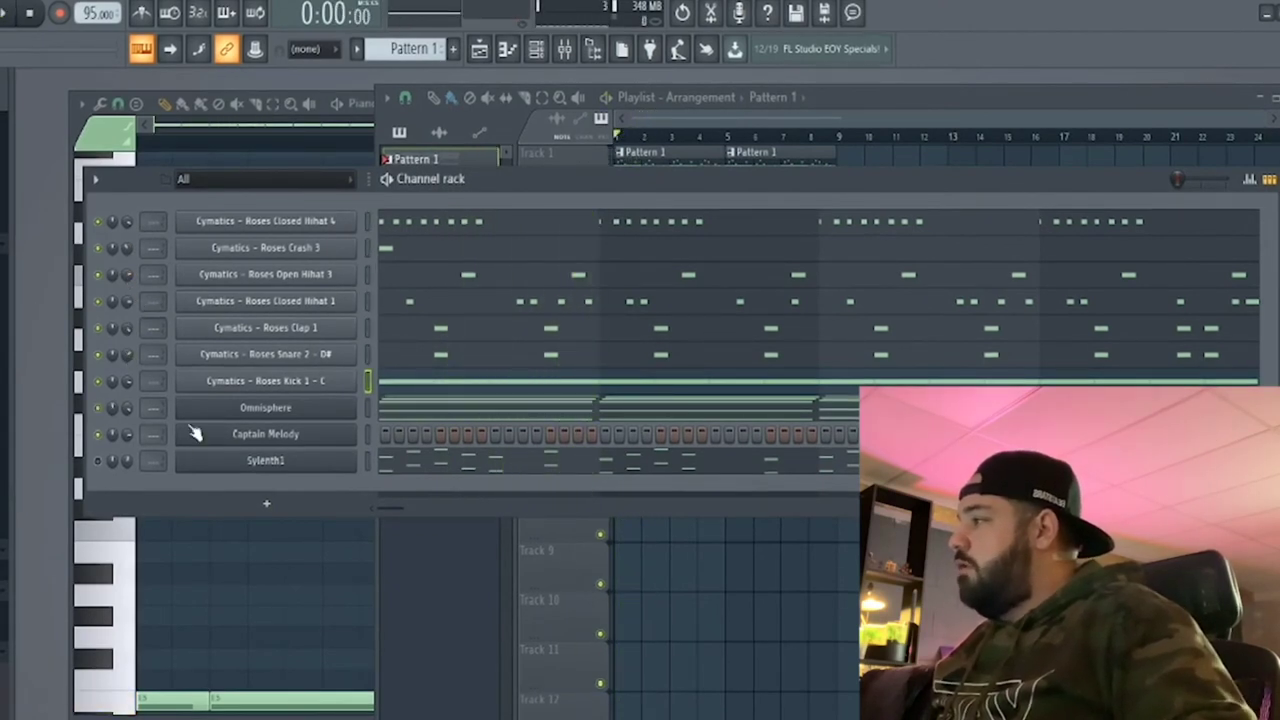
key("space")
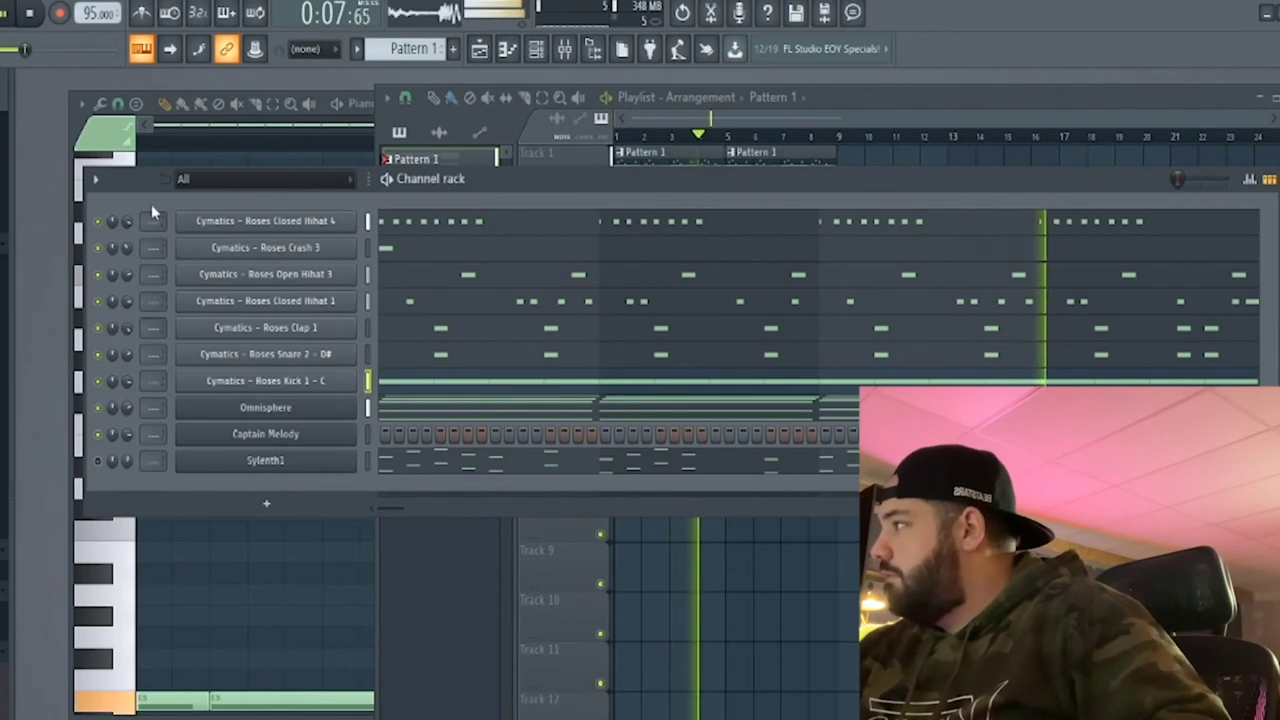
Reorder the channels so Omnisphere and Sylenth1 sit above the drums, and remove the Captain Melody channel.
left_click(266, 381)
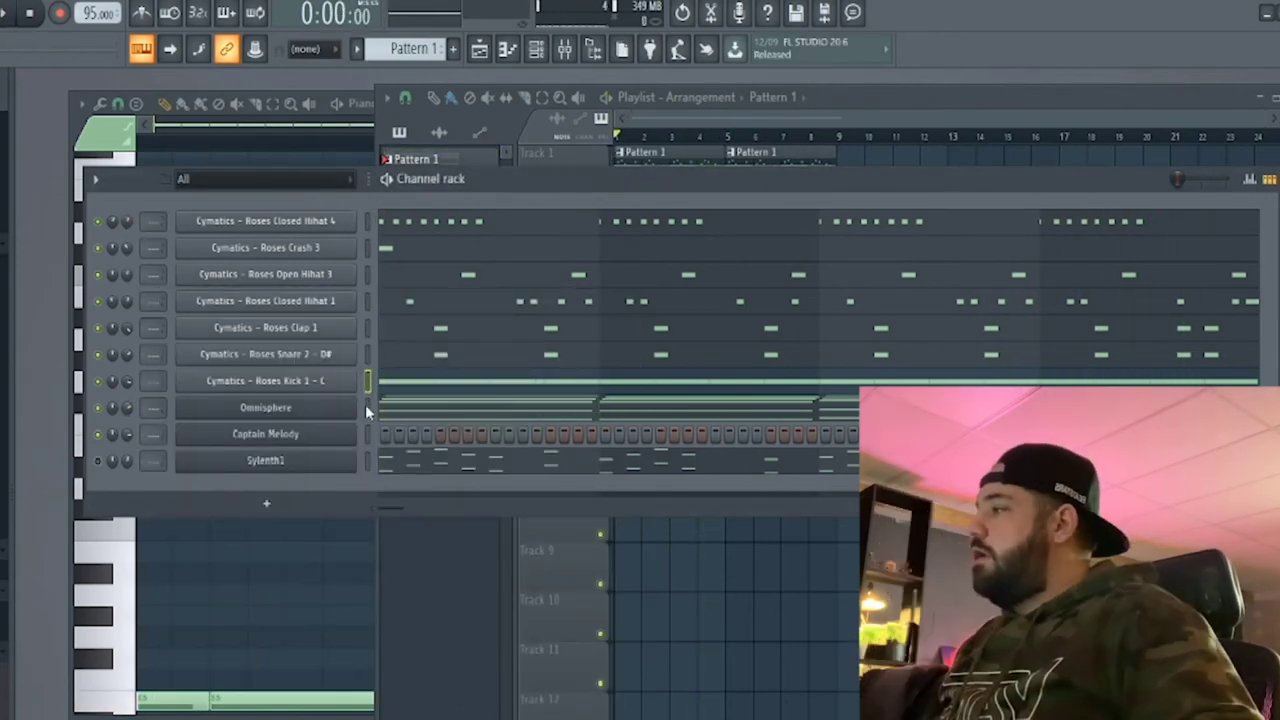
key("alt+Up")
key("alt+Up")
key("alt+Up")
key("alt+Up")
key("alt+Up")
key("alt+Up")
key("alt+Up")
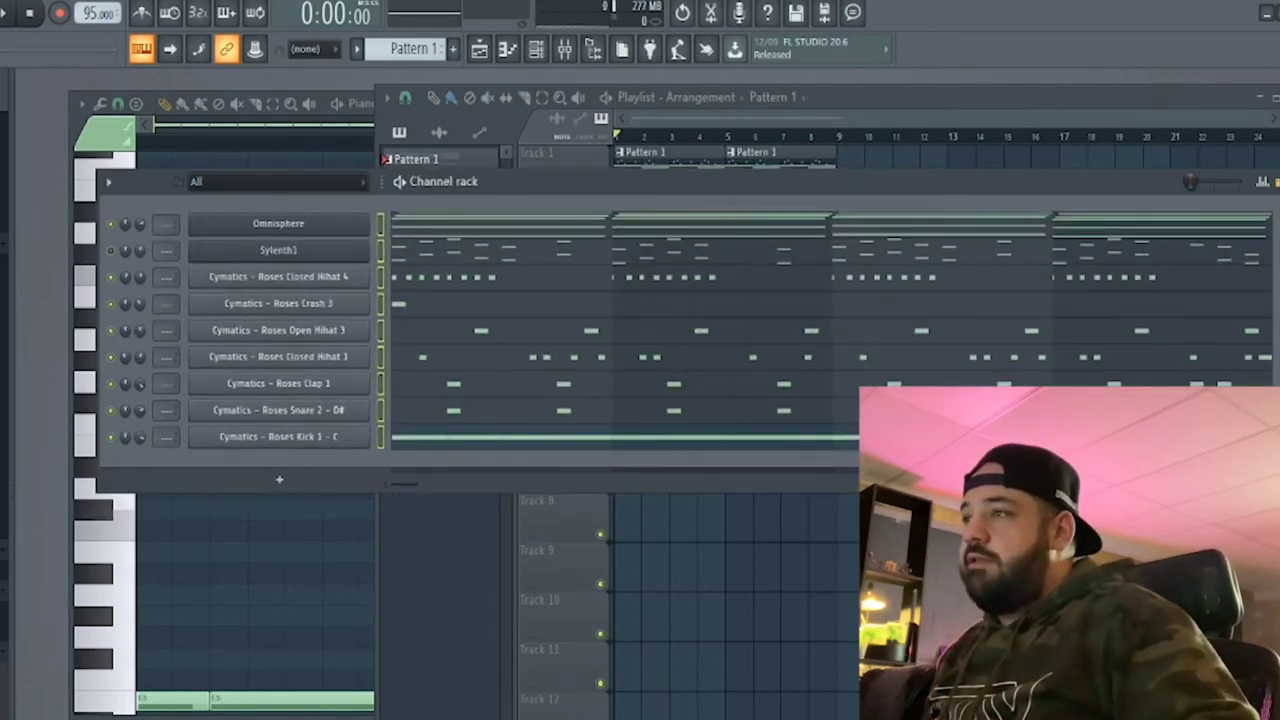
Route the nine selected channels to mixer tracks 1 to 9 and play the beat with the kick's track selected.
key("ctrl+l")
key("space")
key("F9")
left_click(554, 371)
left_click(605, 360)
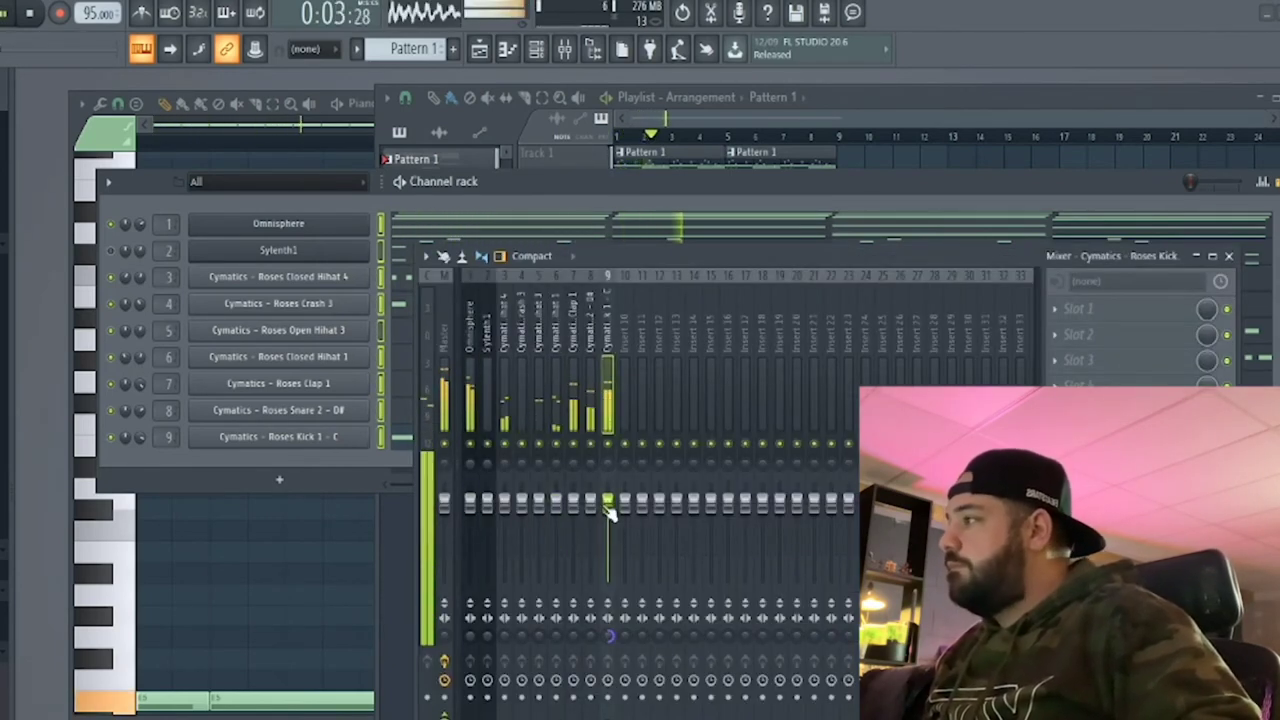
Lower the open hi-hat's mixer level and check the Closed Hihat 4 sampler settings.
left_click(535, 343)
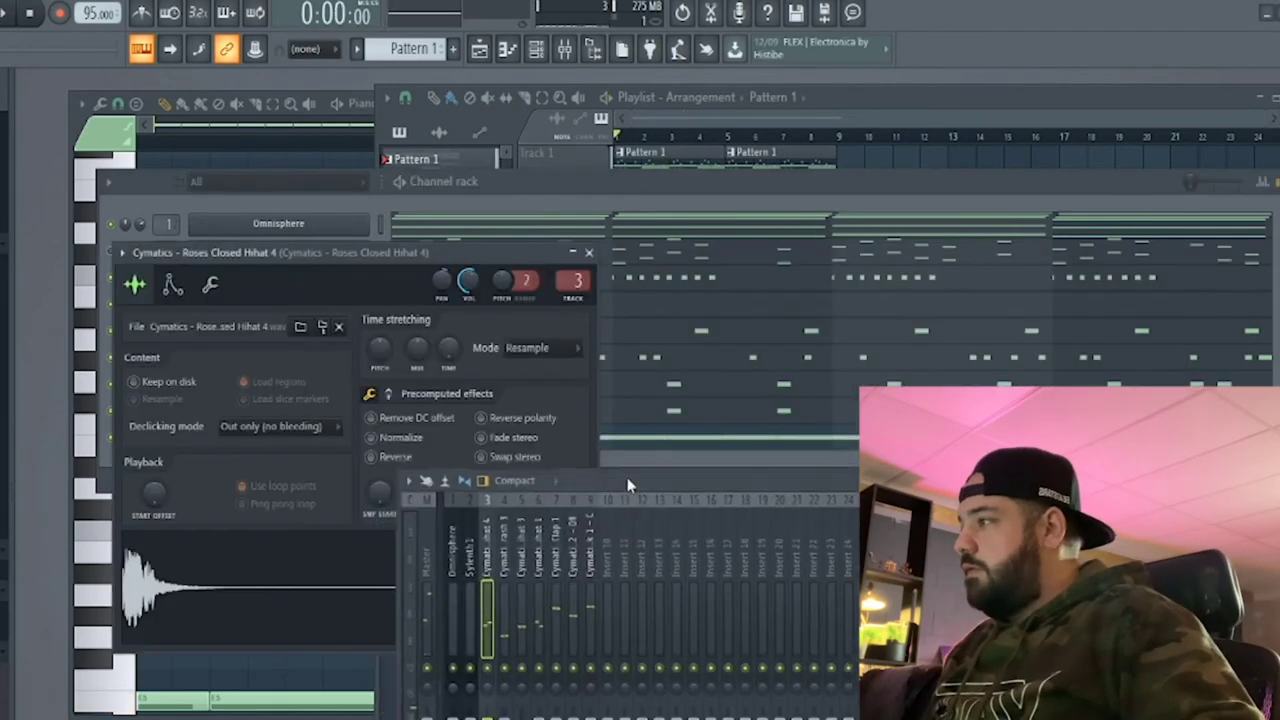
left_click_drag(629, 485, 694, 526)
left_click(263, 594)
left_click(311, 551)
left_click(520, 343)
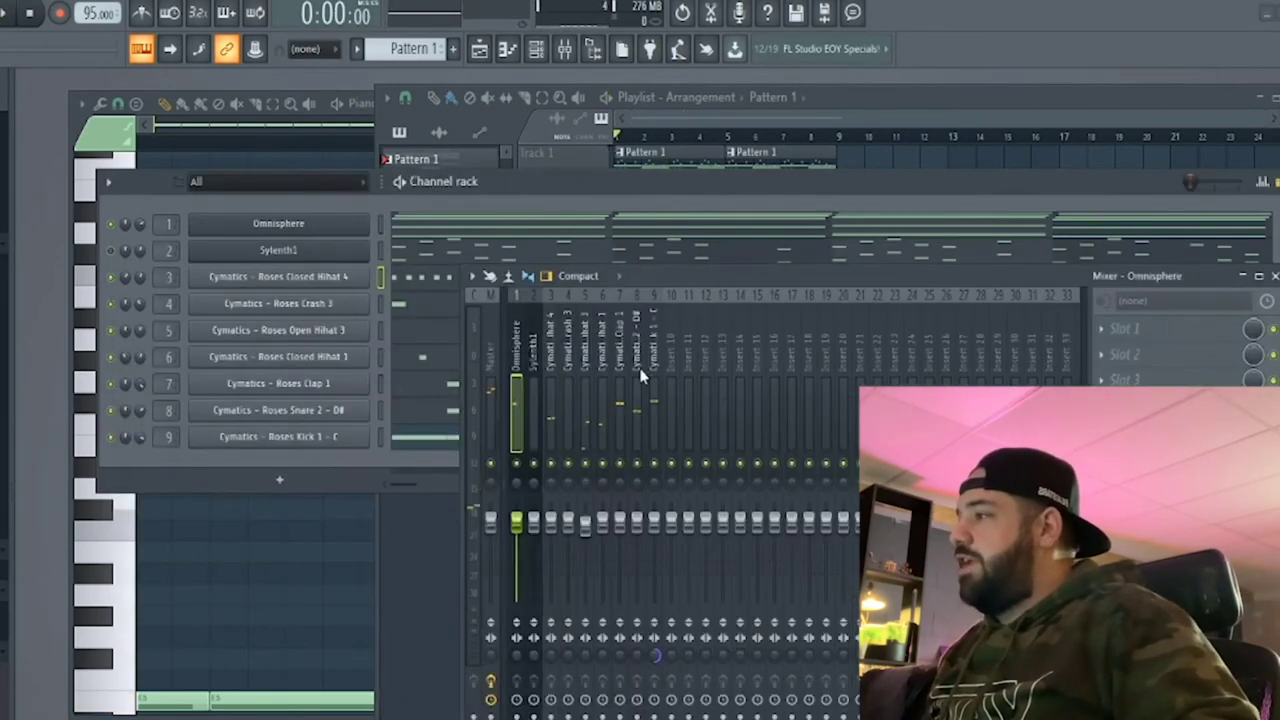
Move the kick's mixer track from position 9 to position 3, directly after Sylenth1.
left_click(651, 368)
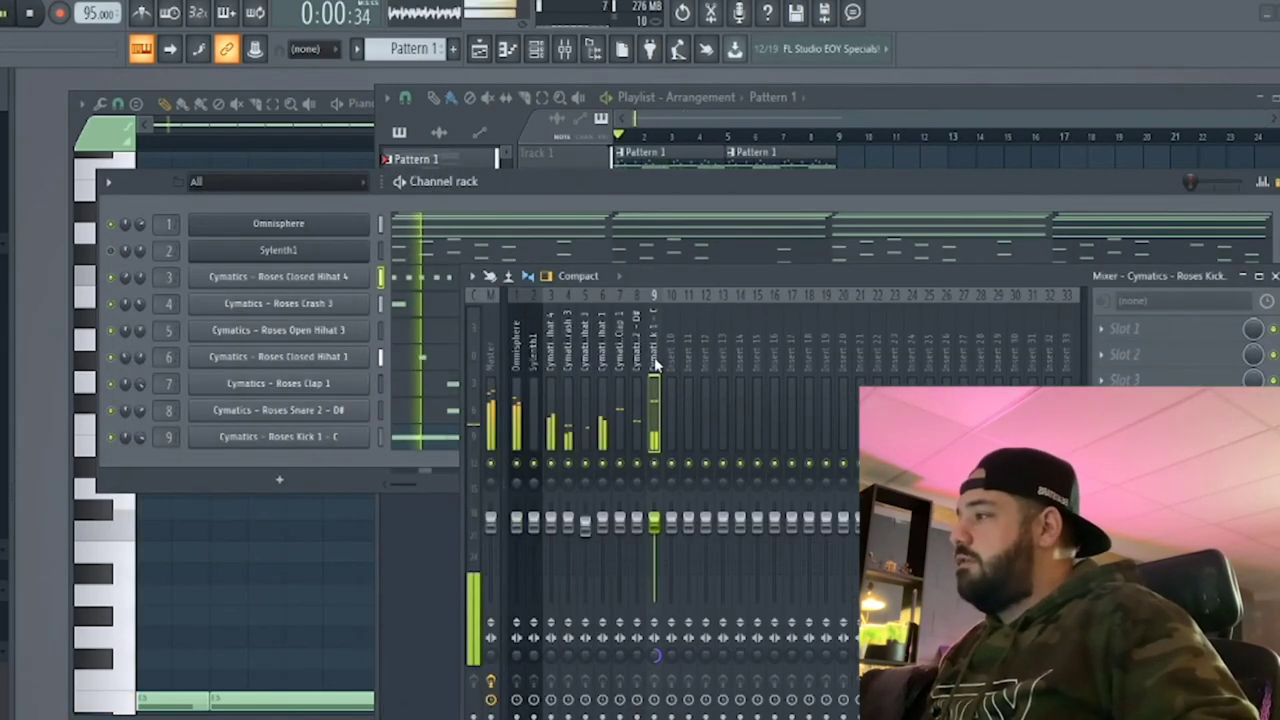
key("alt+Left")
key("alt+Left")
key("alt+Left")
key("alt+Left")
key("alt+Left")
key("alt+Left")
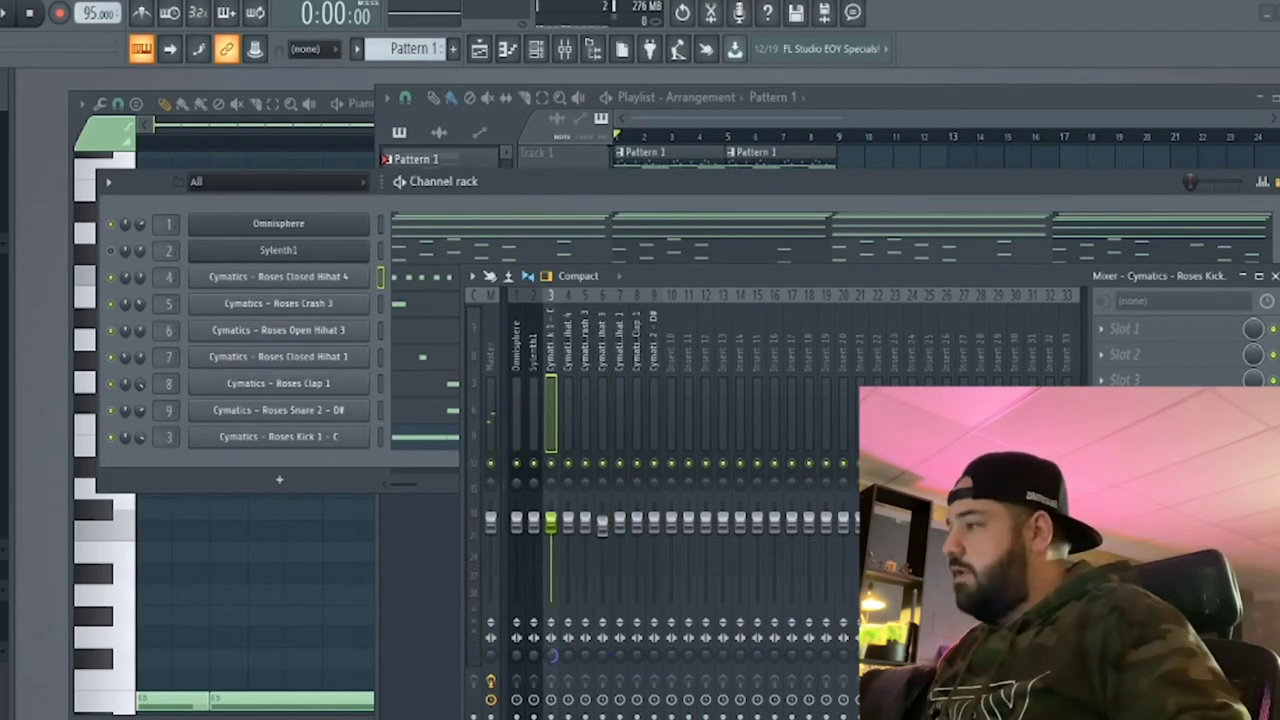
Switch Omnisphere's Fruity Limiter to compressor mode, lower its threshold, raise its ratio and play the beat.
left_click(505, 355)
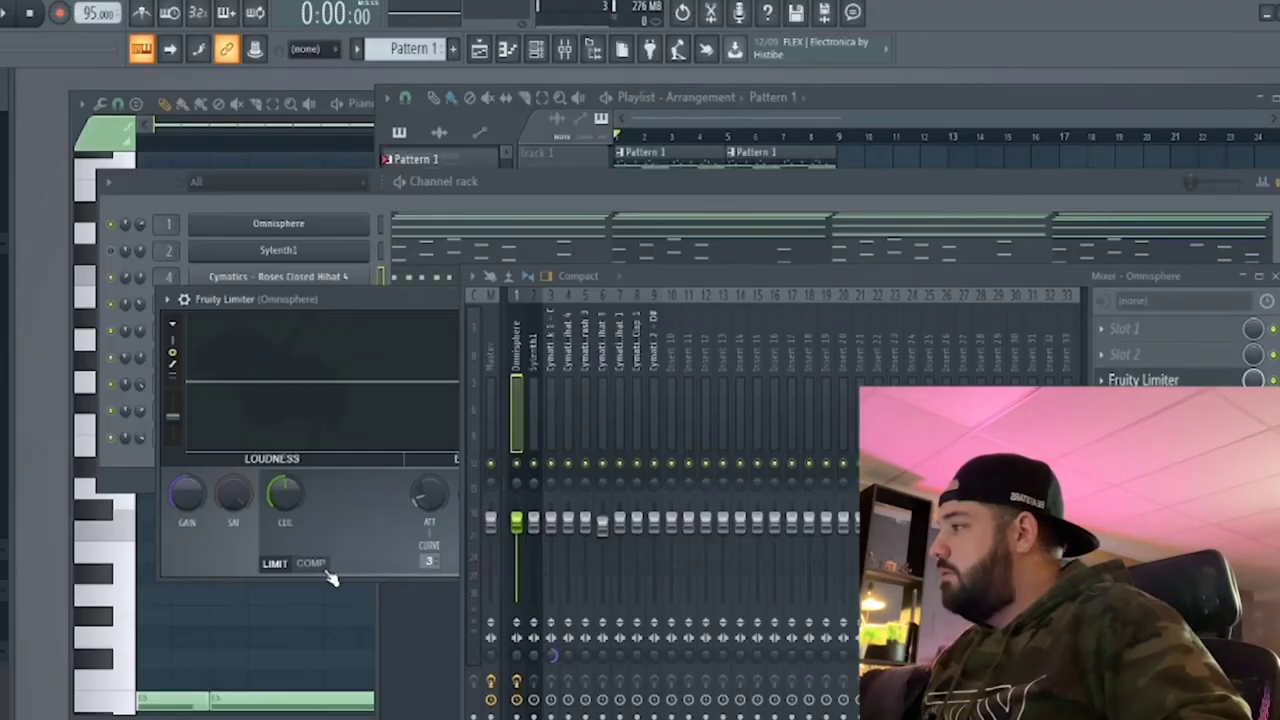
left_click(310, 563)
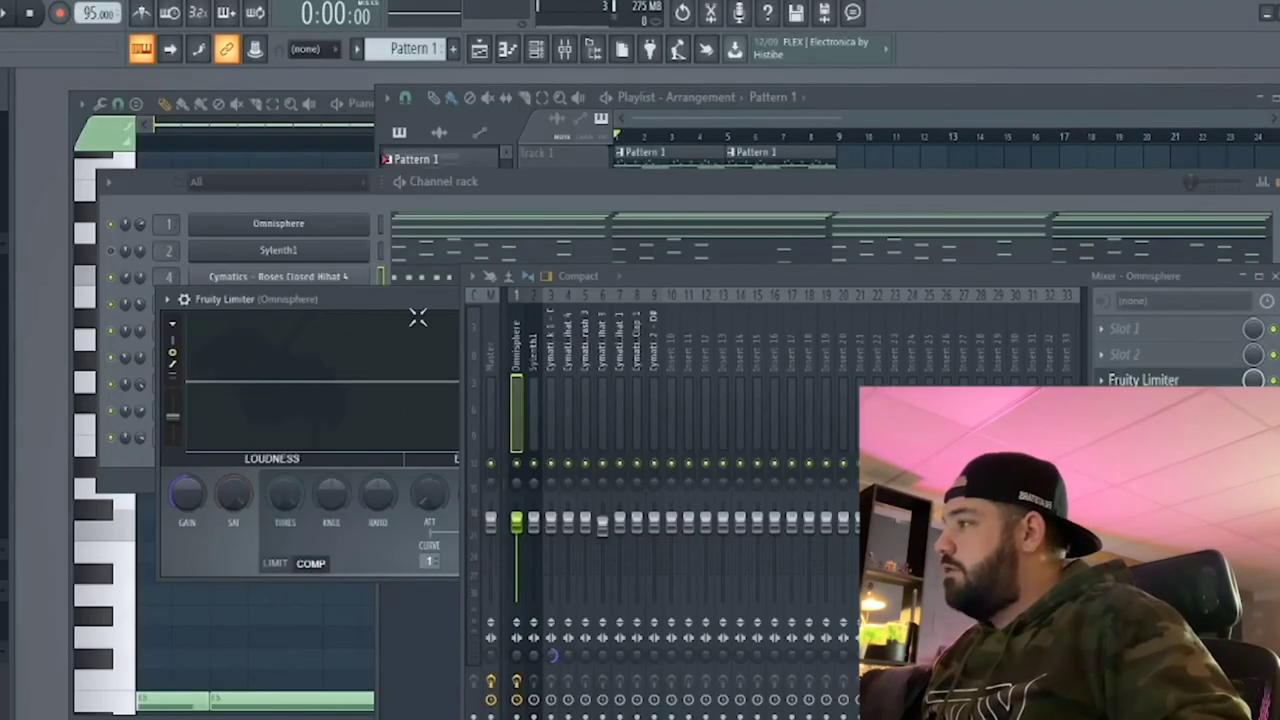
left_click_drag(800, 276, 919, 461)
left_click_drag(285, 497, 285, 530)
left_click_drag(376, 502, 376, 472)
key("space")
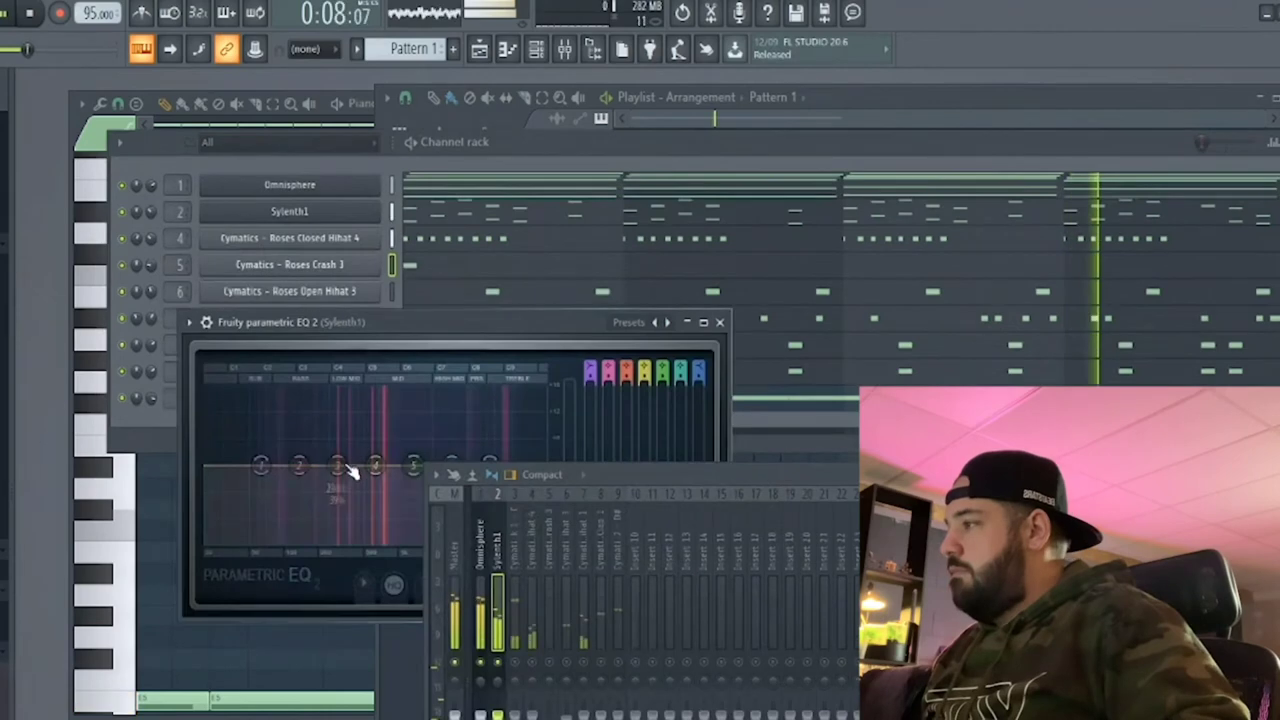
Cut Sylenth1's lows and highs with Fruity parametric EQ 2 and add Fruity Reeverb 2 to its mixer track during playback.
left_click_drag(352, 472, 394, 503)
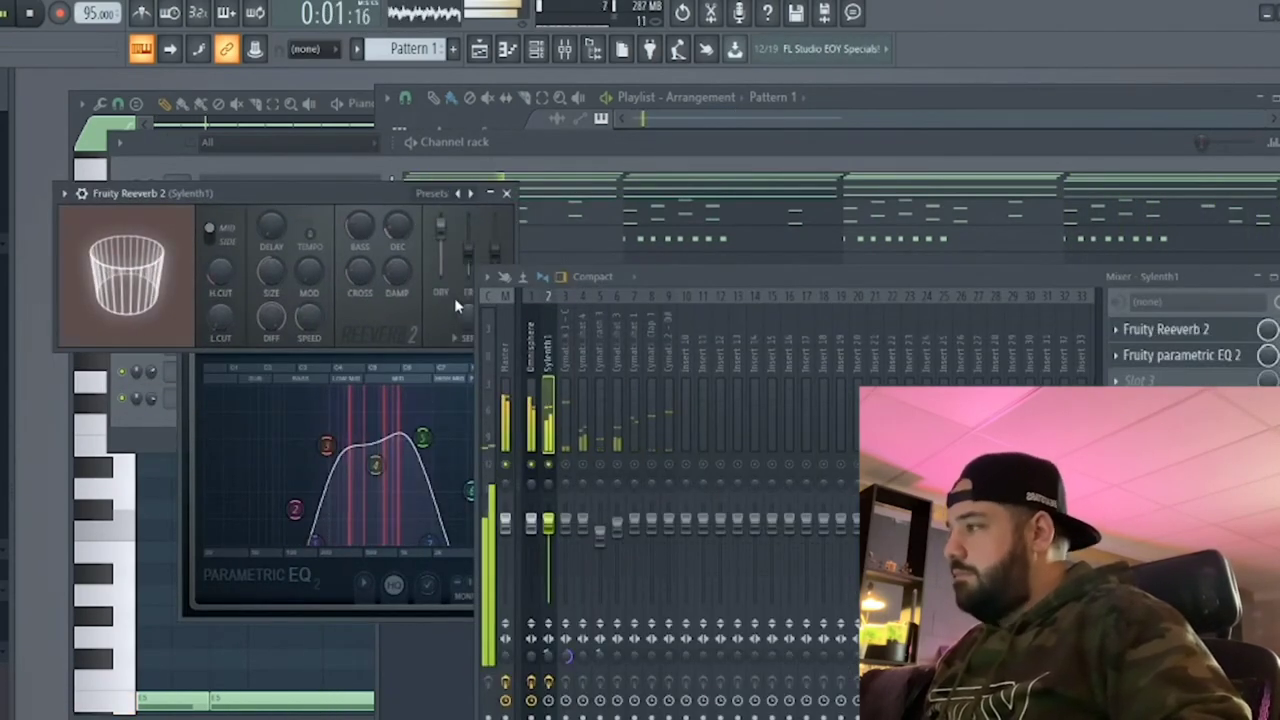
left_click_drag(480, 355, 458, 355)
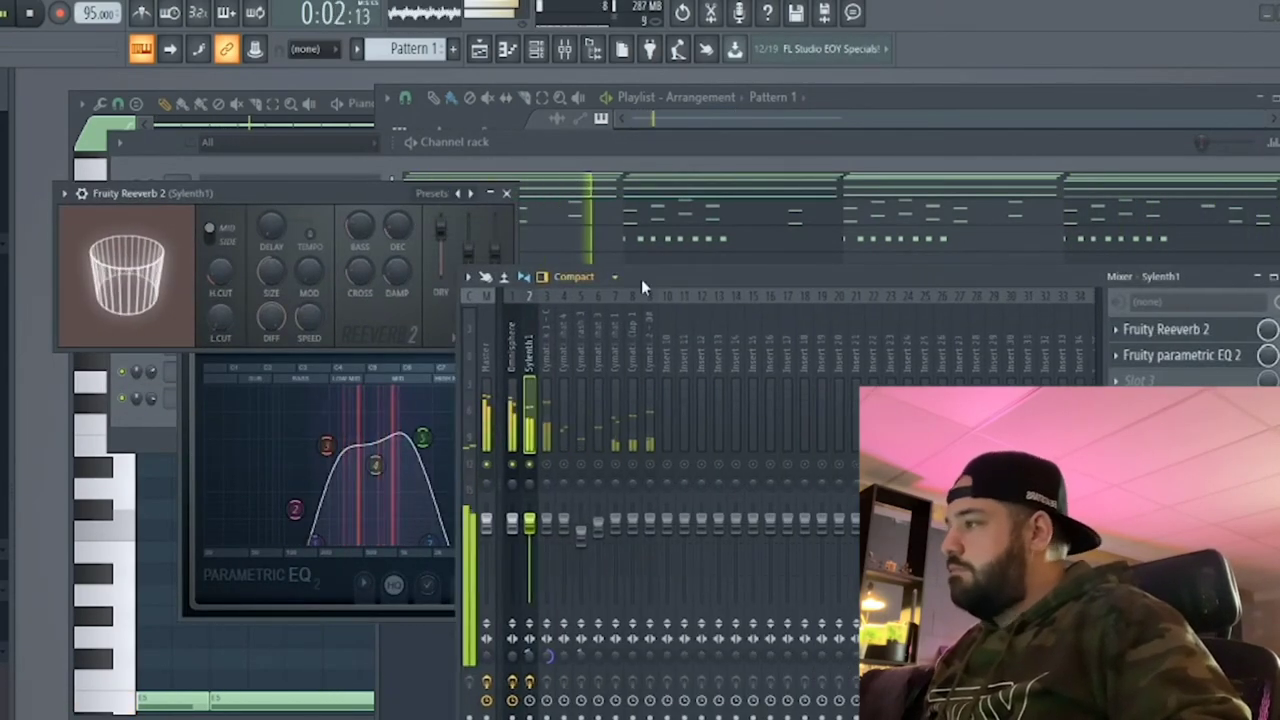
left_click_drag(649, 279, 715, 460)
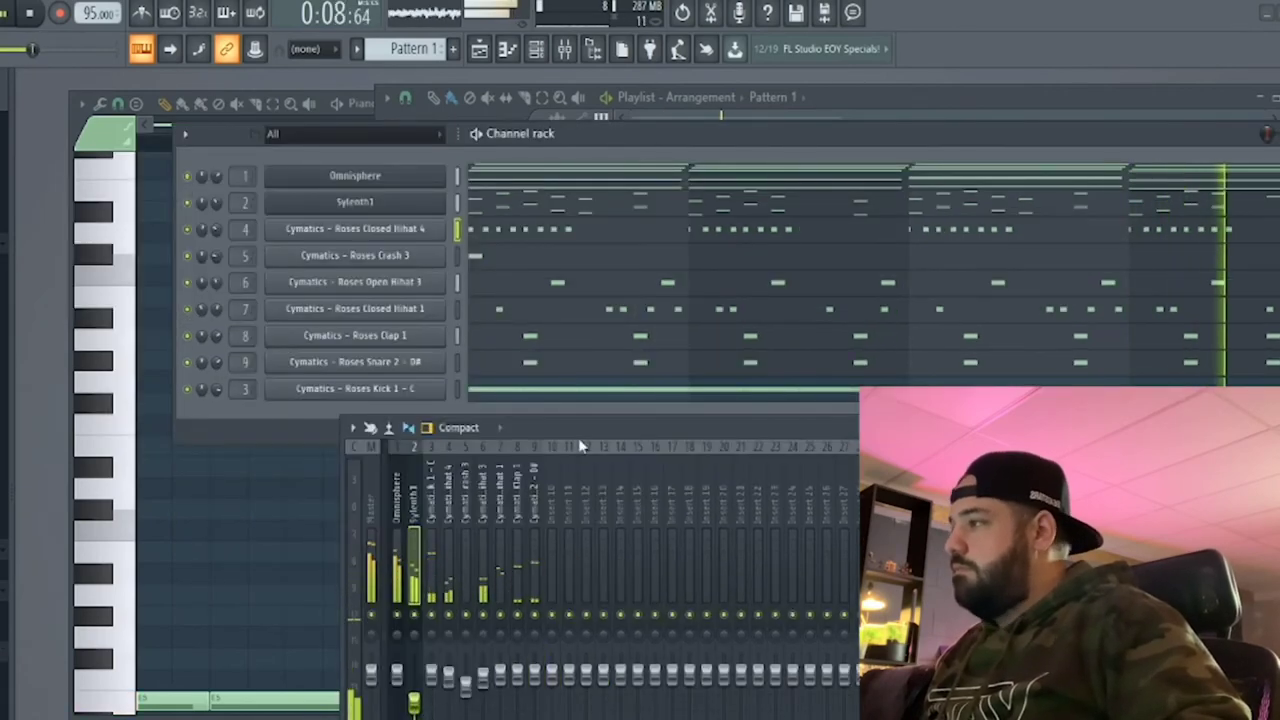
left_click_drag(580, 434, 583, 466)
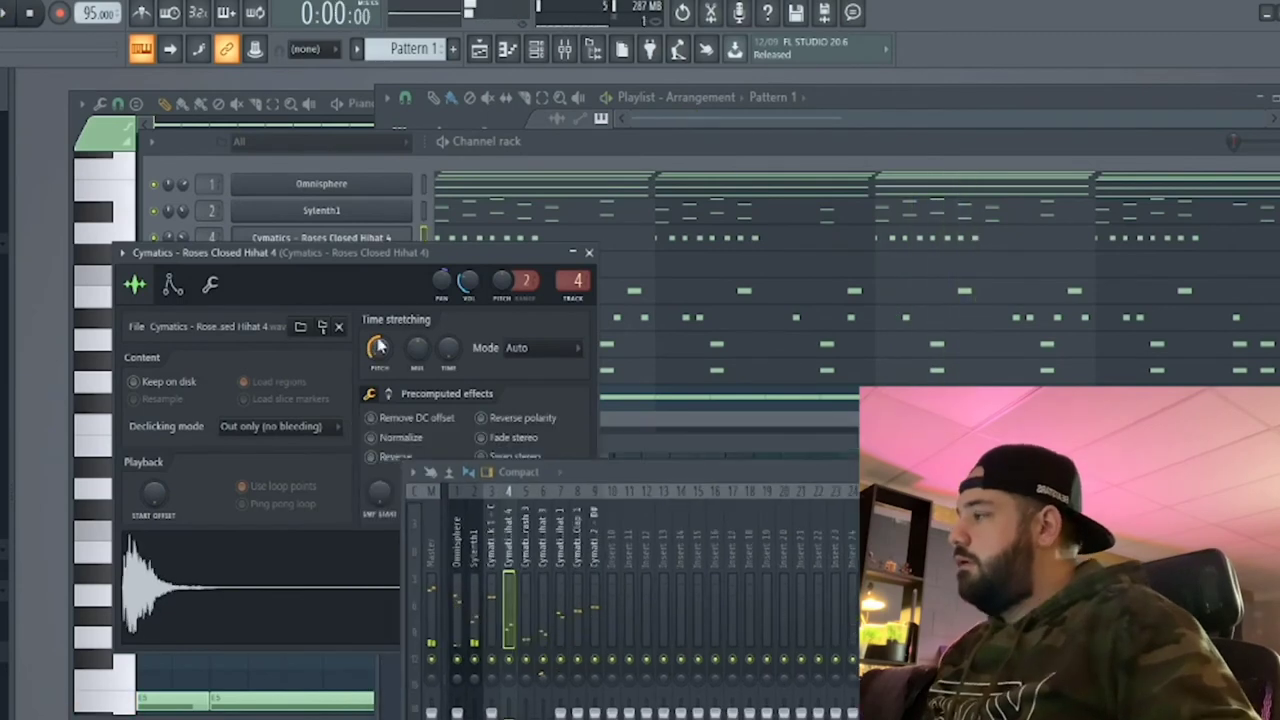
Check the Closed Hihat 4 sampler settings and play the Omnisphere and Sylenth1 parts with the drums muted.
left_click_drag(400, 255, 405, 166)
key("space")
left_click_drag(571, 404, 571, 350)
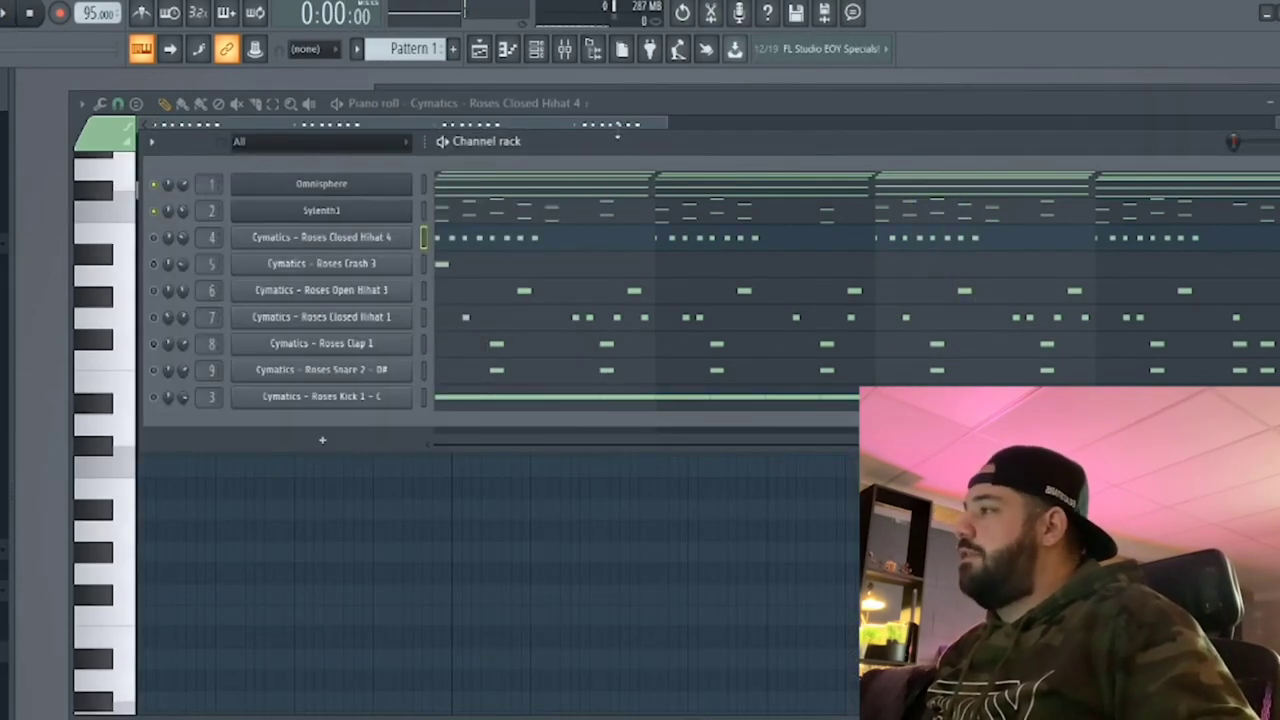
left_click_drag(617, 137, 544, 204)
key("space")
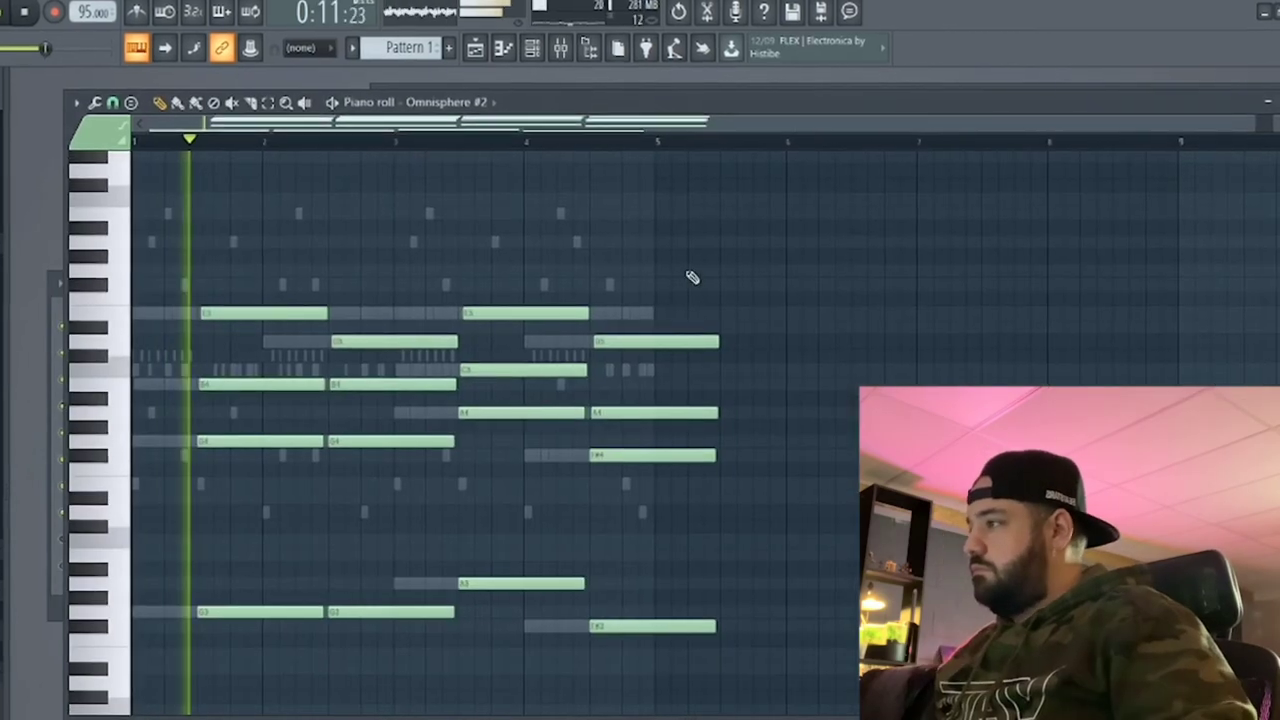
Trim Omnisphere #2's last chord to end at bar 5, transpose its chords up an octave and remove the low bass notes.
mouse_move(678, 263)
left_mouse_down()
mouse_move(680, 640)
mouse_move(646, 632)
left_mouse_up()
key("ctrl+d")
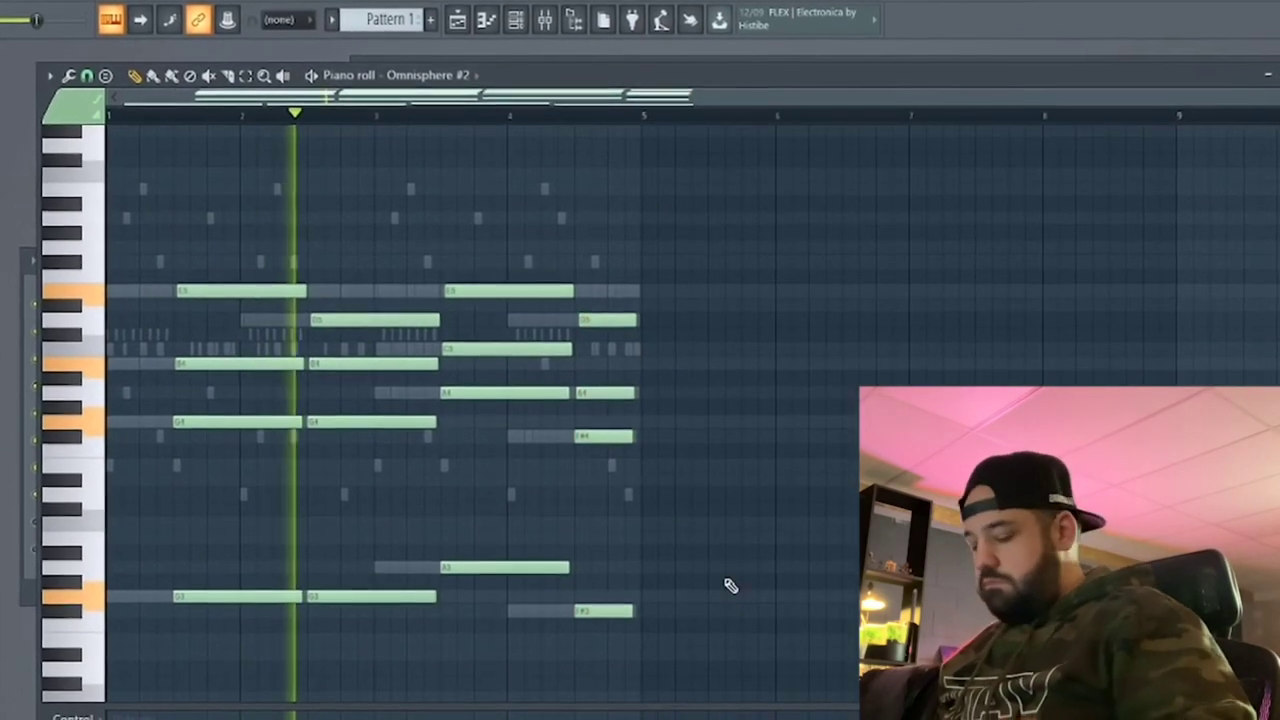
key("ctrl+Up")
key("Page_Up")
scroll(728, 515, "up", 1)
scroll(726, 515, "down", 2)
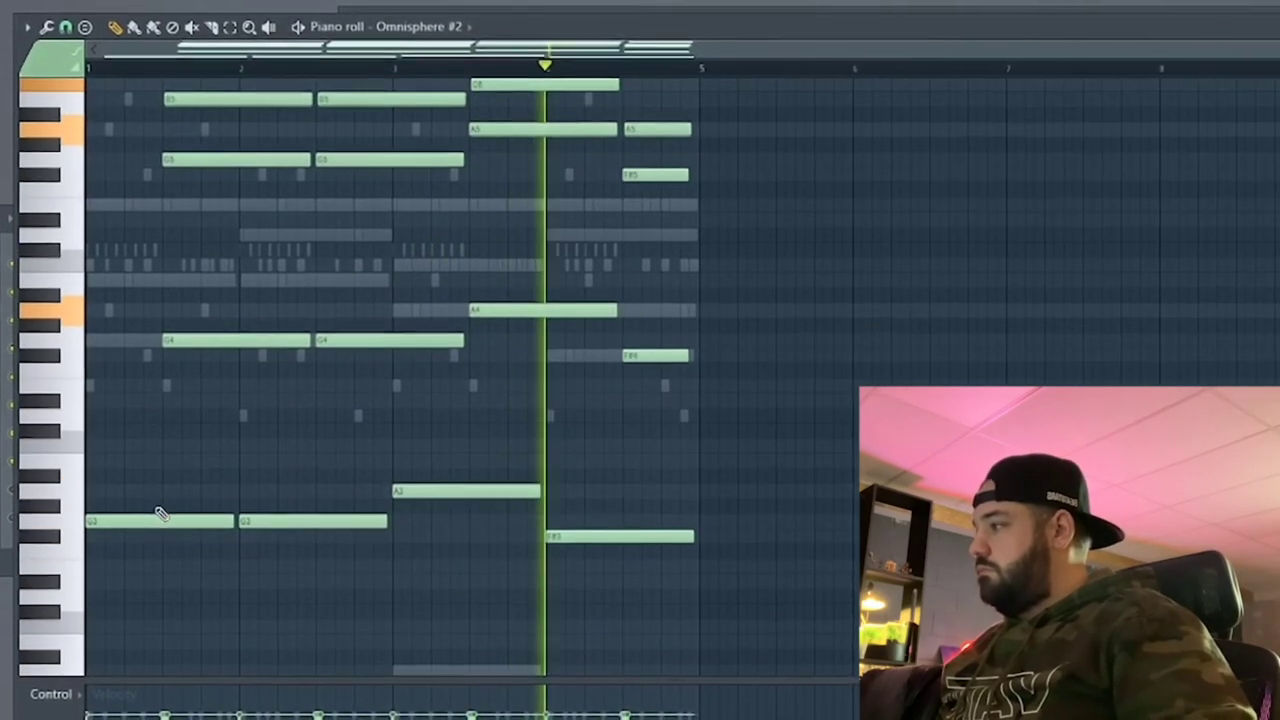
left_click_drag(140, 592, 630, 478)
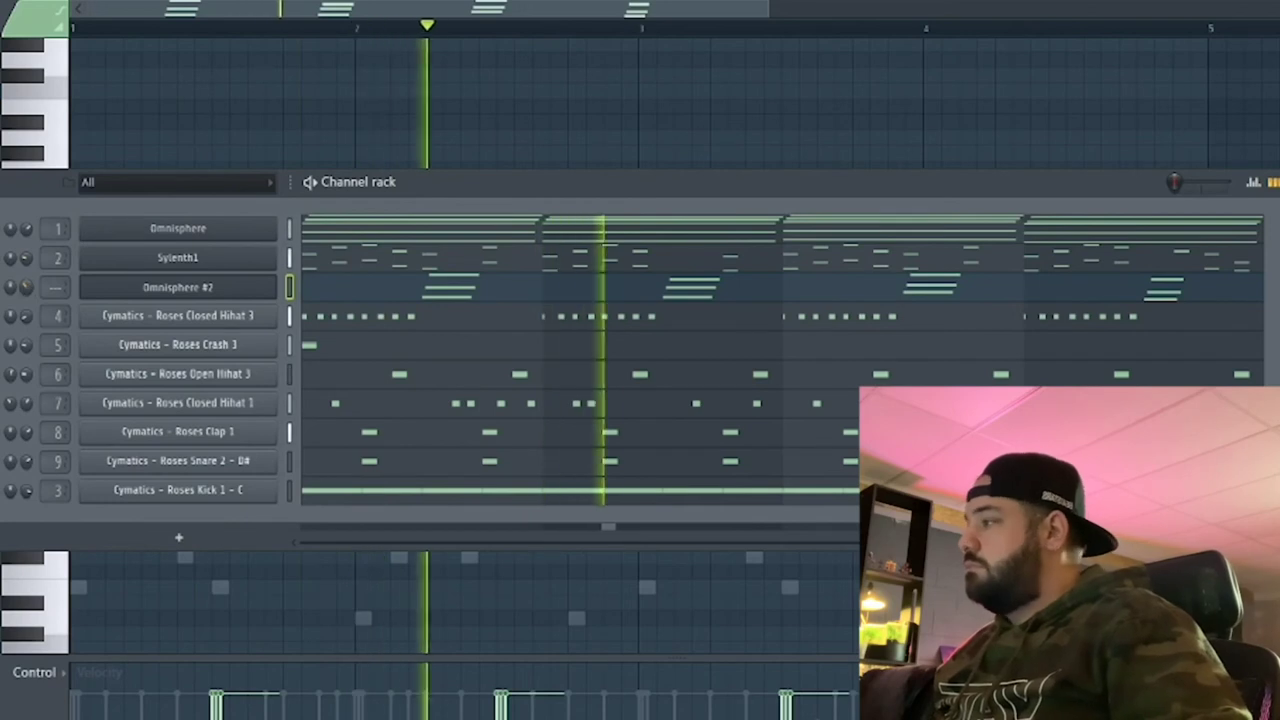
Route the Omnisphere #2 channel to mixer track 10.
left_click(228, 289)
key("Escape")
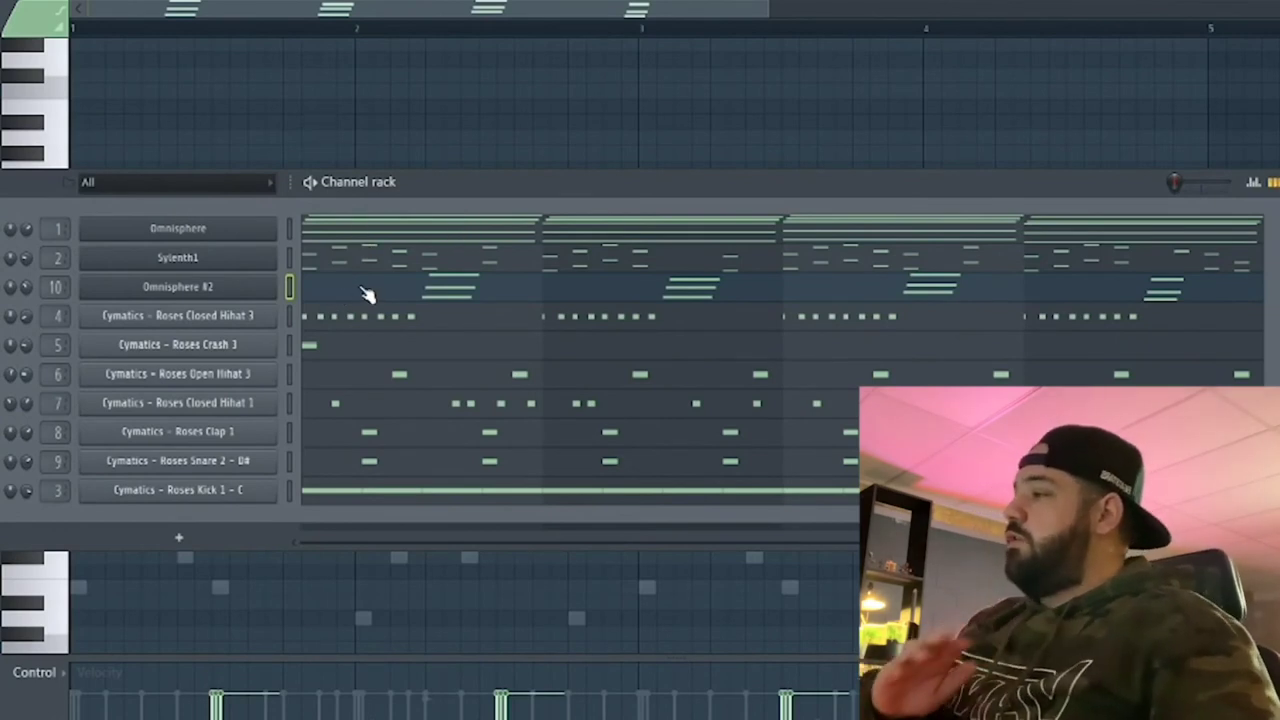
left_click(366, 293)
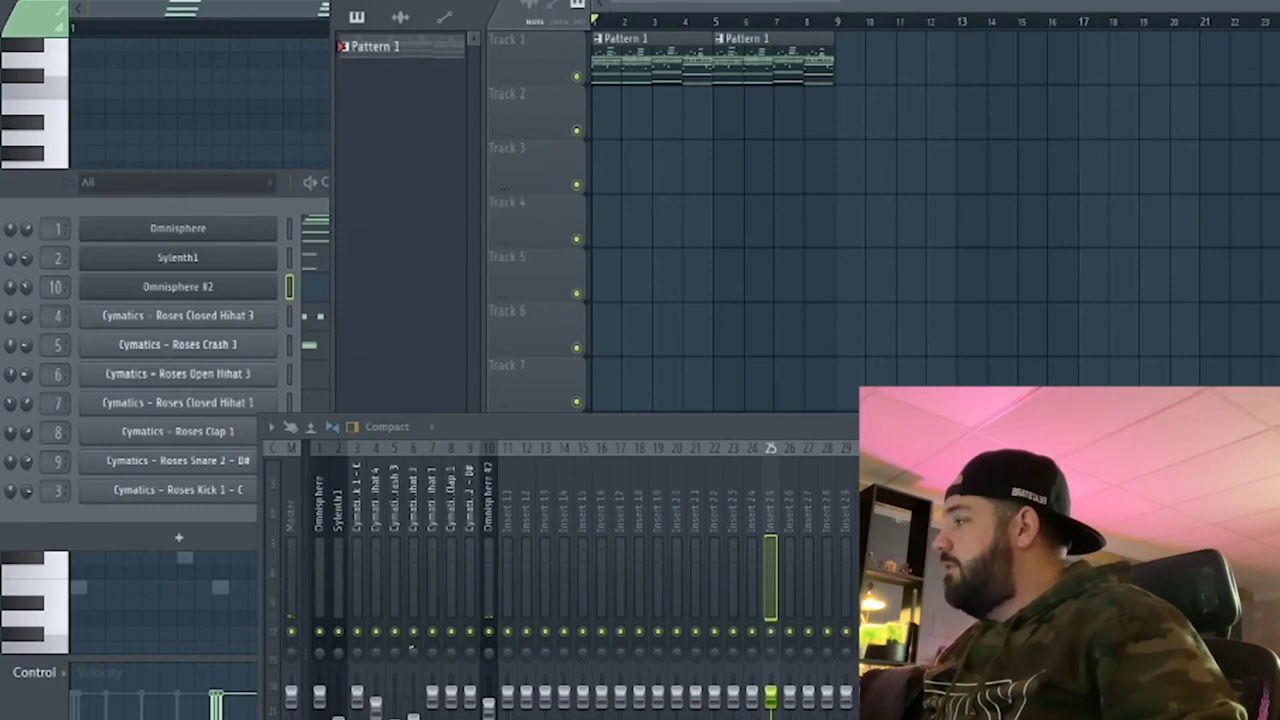
Place the Cymatics LIFE vinyl crackle sample in the playlist and add a 3x Osc channel above the drums.
left_click_drag(210, 318, 600, 225)
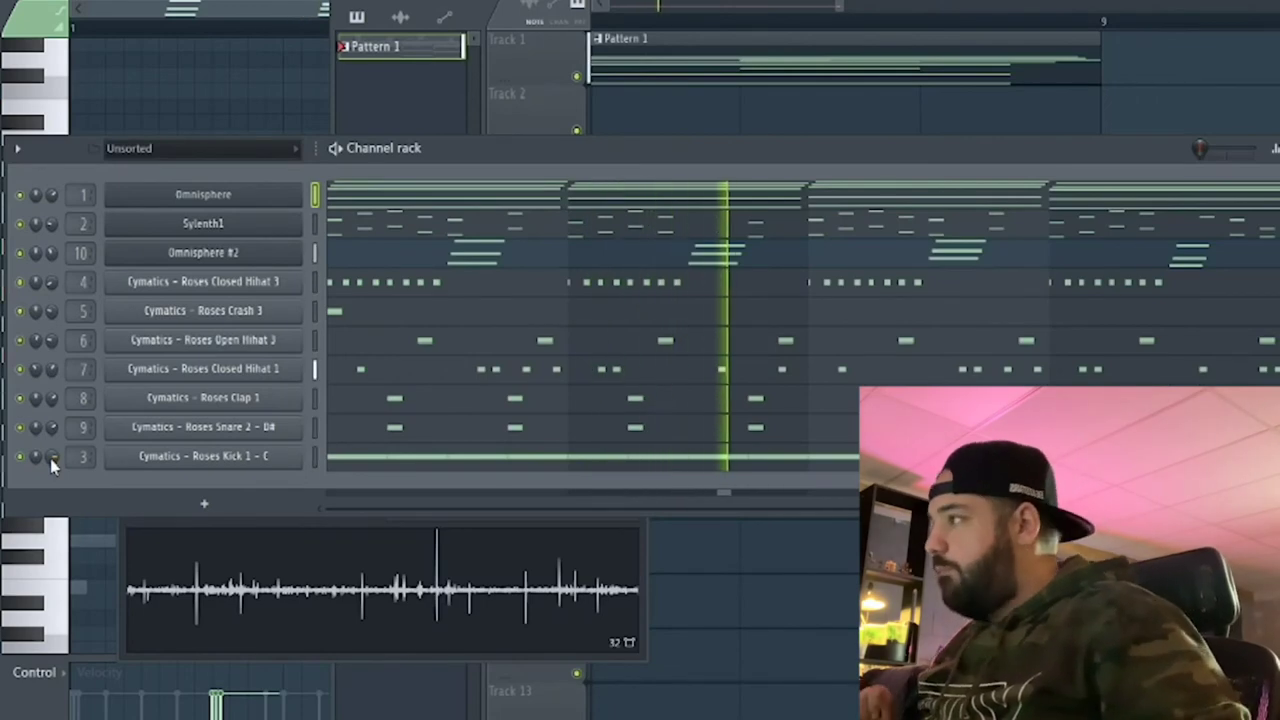
left_click(137, 543)
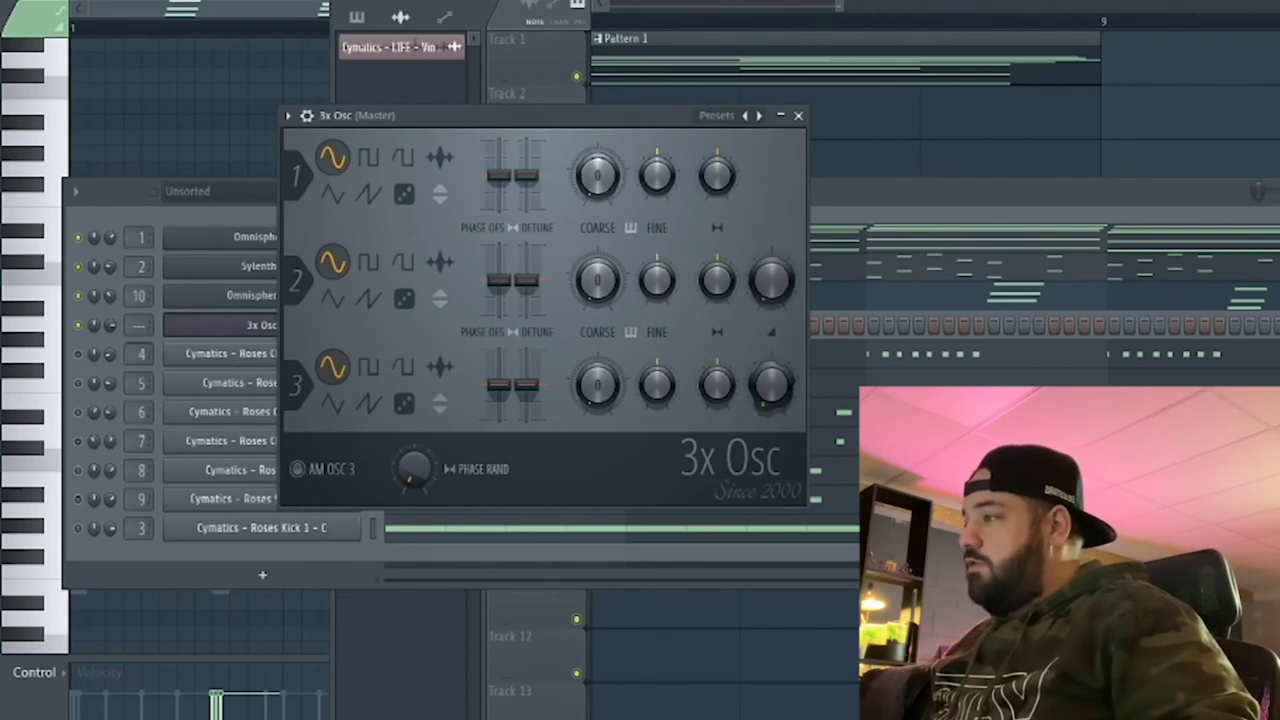
left_click(798, 116)
Copy the Omnisphere chord notes into the 3x Osc channel and open its piano roll.
right_click(329, 238)
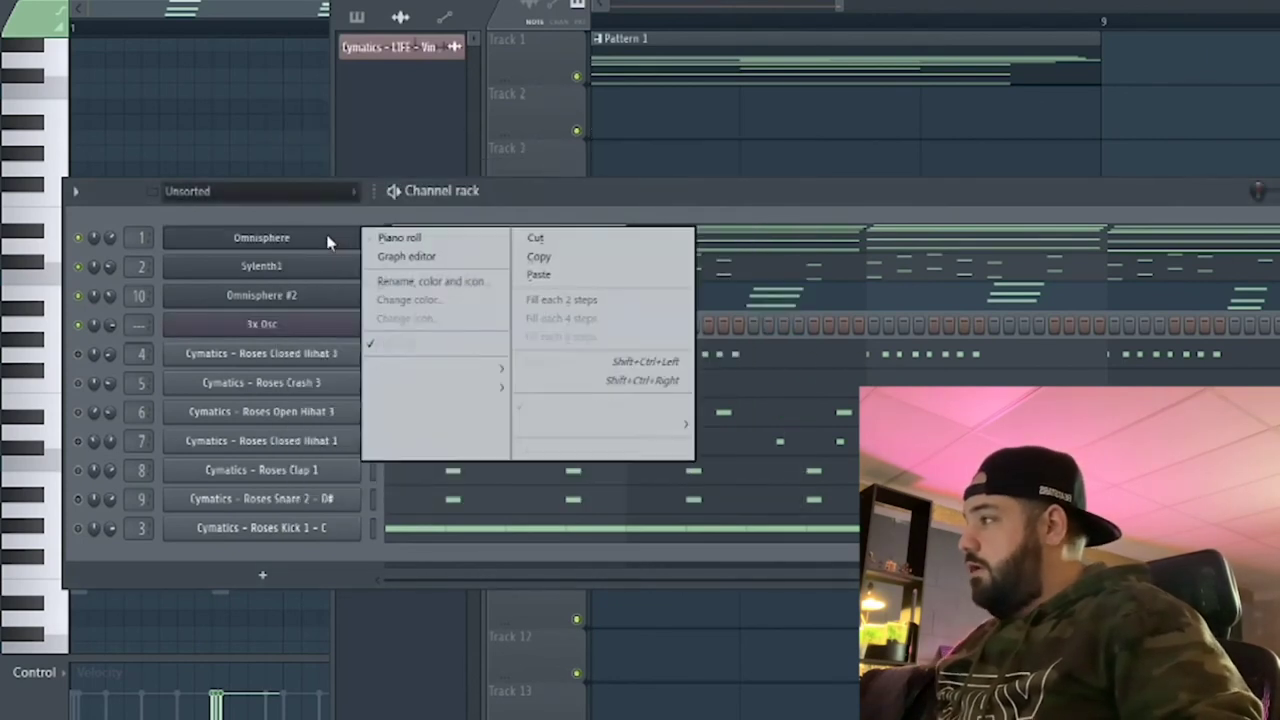
left_click(535, 254)
right_click(320, 327)
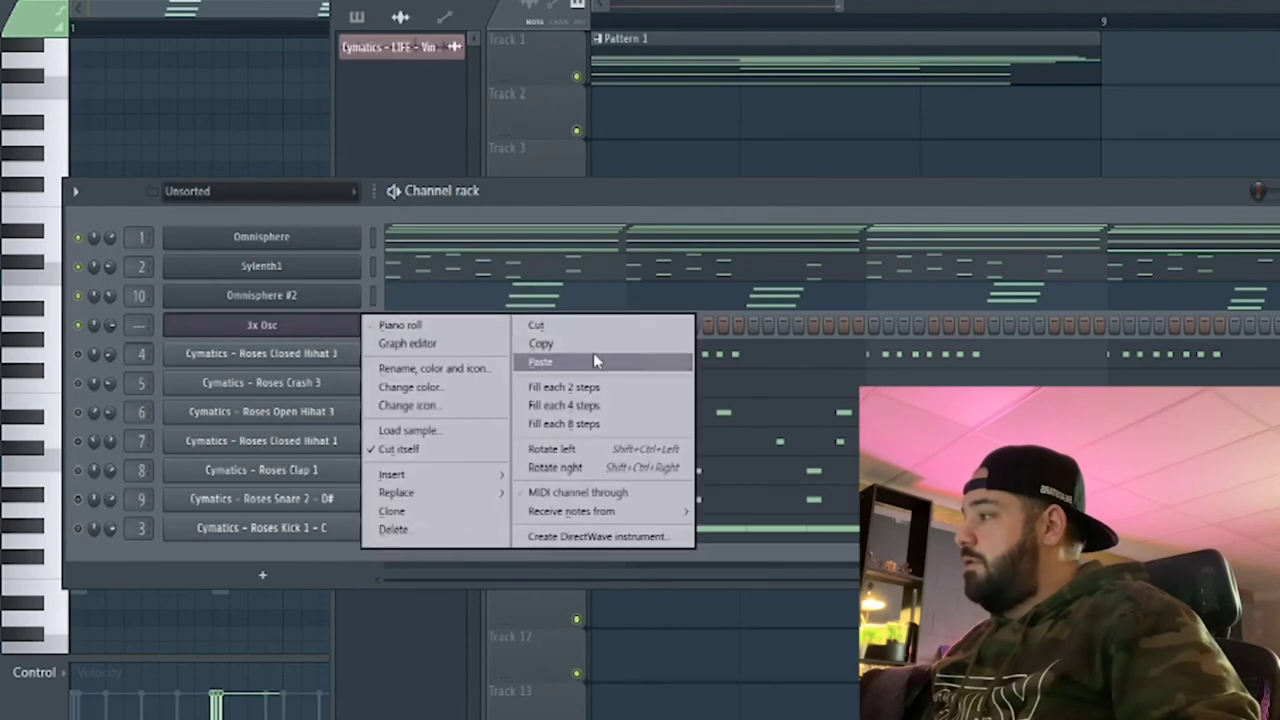
left_click(595, 362)
double_click(528, 330)
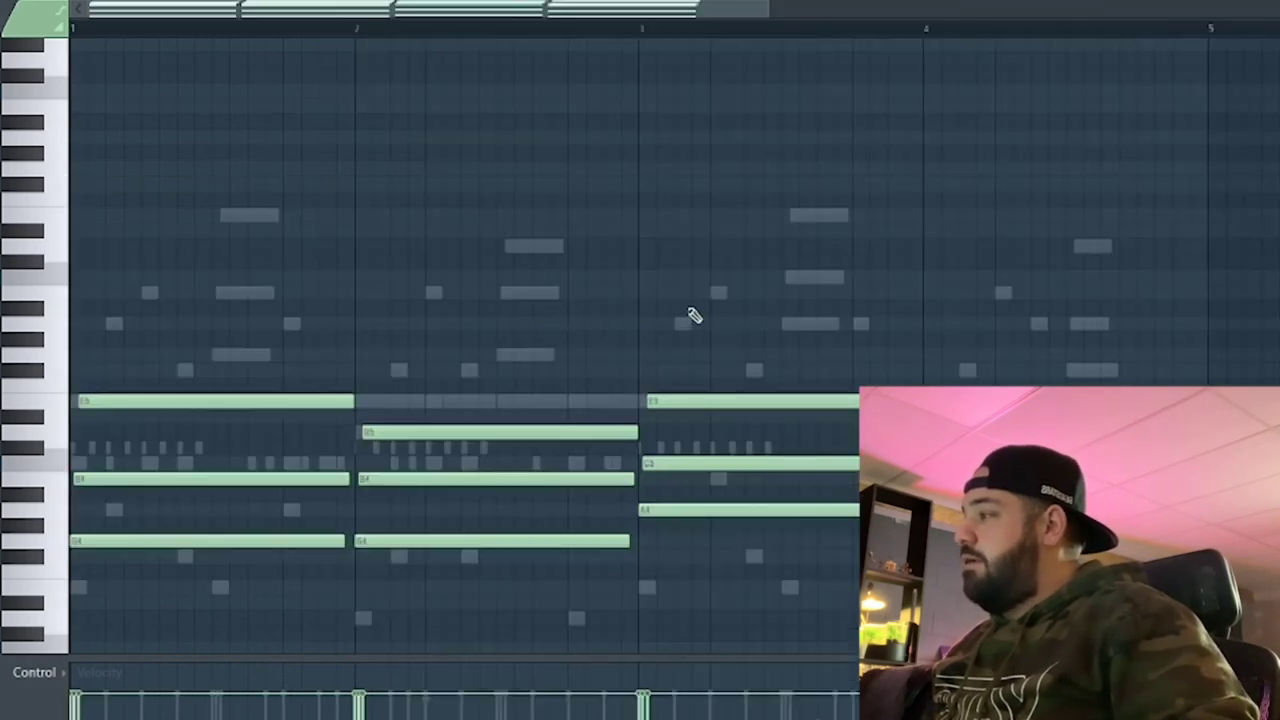
Thin the 3x Osc part to one note per bar, deleting the low G2, G3, A2, A3 and F#2 notes.
scroll(194, 450, "down", 2)
right_click(195, 401)
right_click(200, 587)
right_click(290, 587)
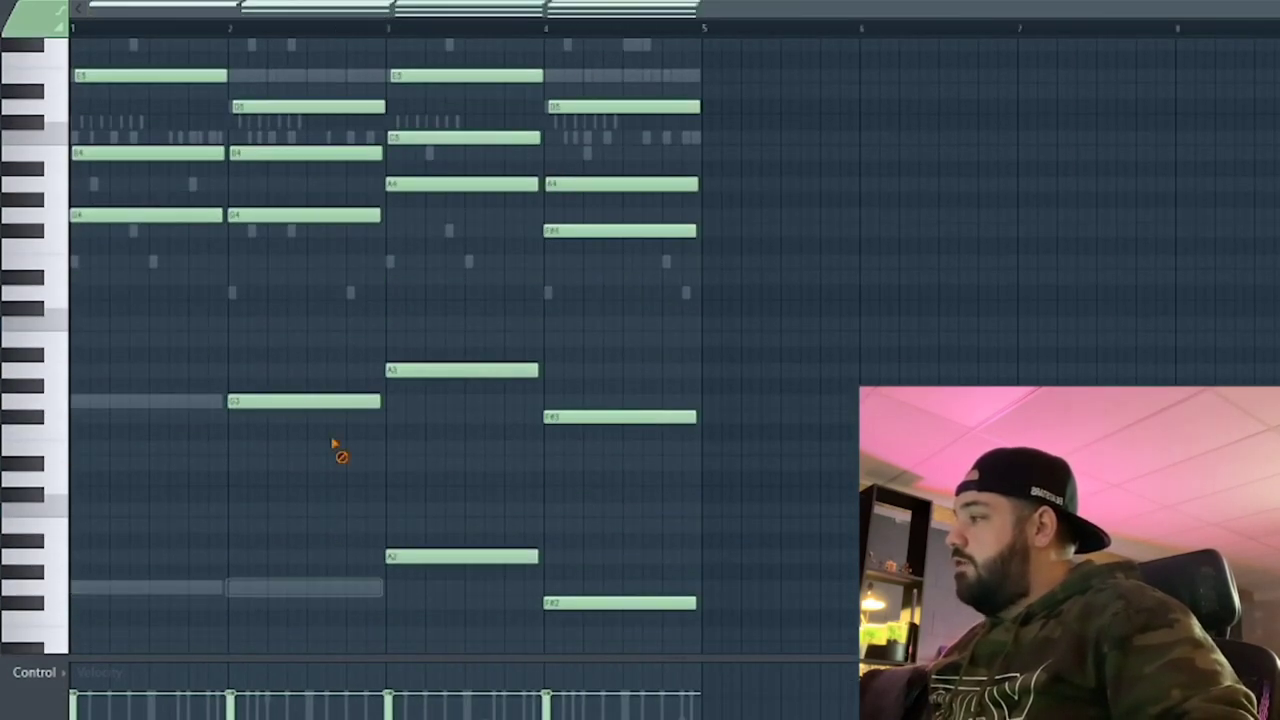
right_click(329, 401)
right_click(440, 370)
right_click(457, 556)
right_click(600, 602)
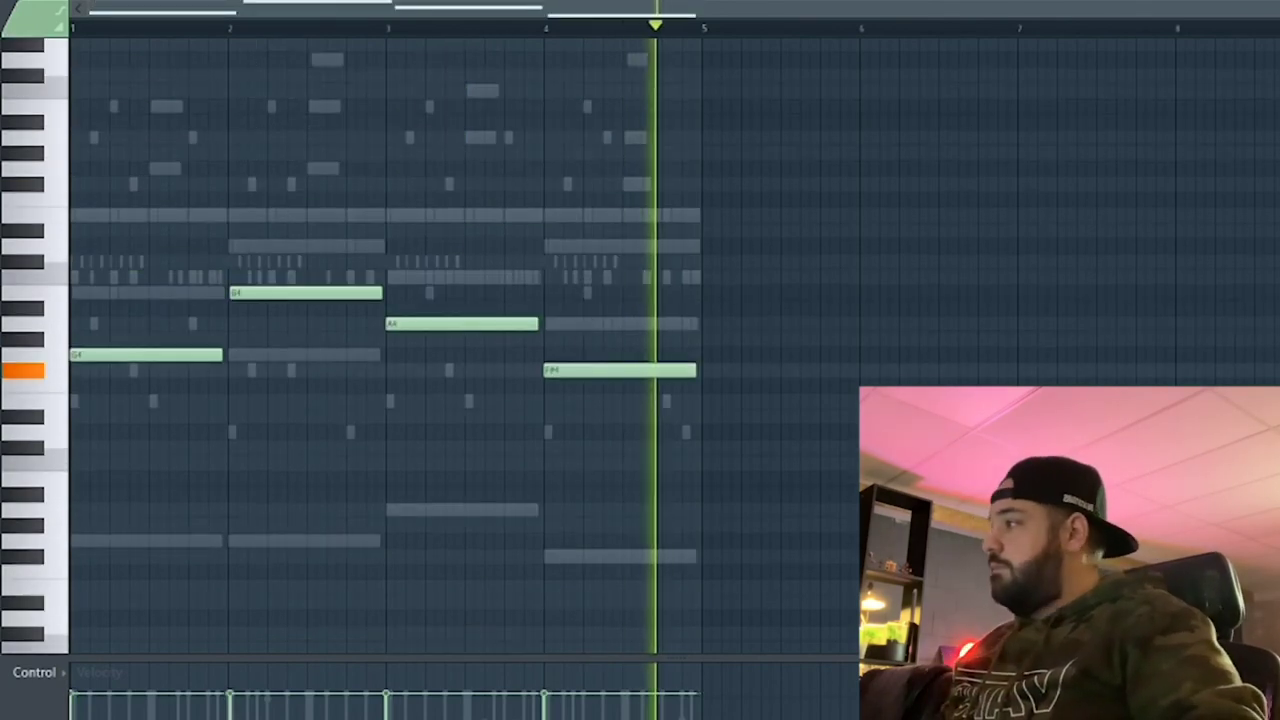
Route the 3x Osc channel to mixer track 12 and bring up the mixer.
key("F6")
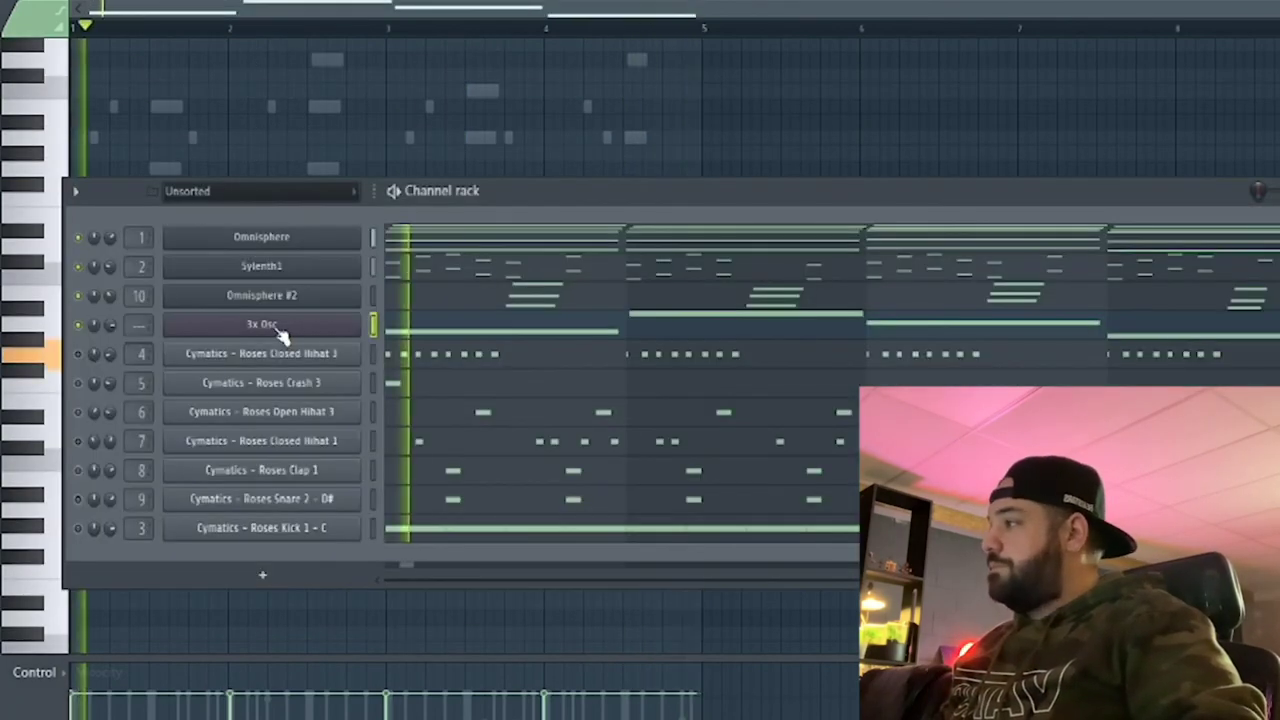
left_click(281, 335)
left_click(310, 117)
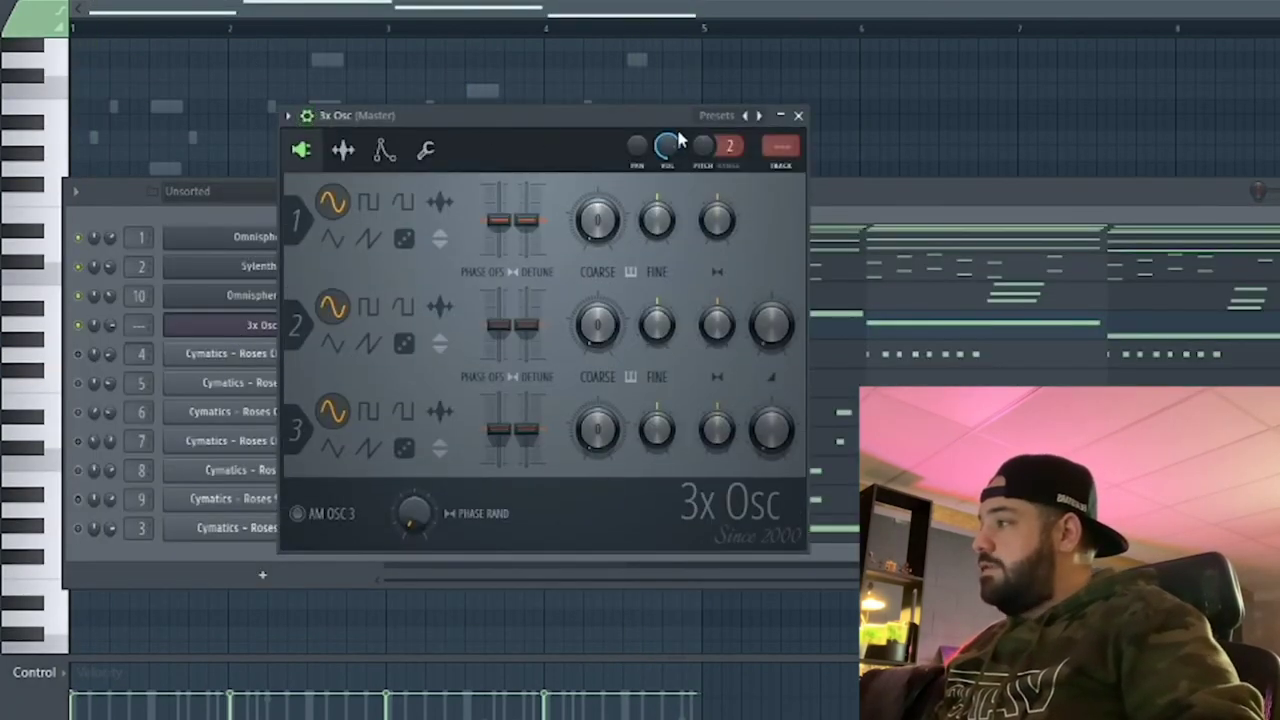
left_click(798, 116)
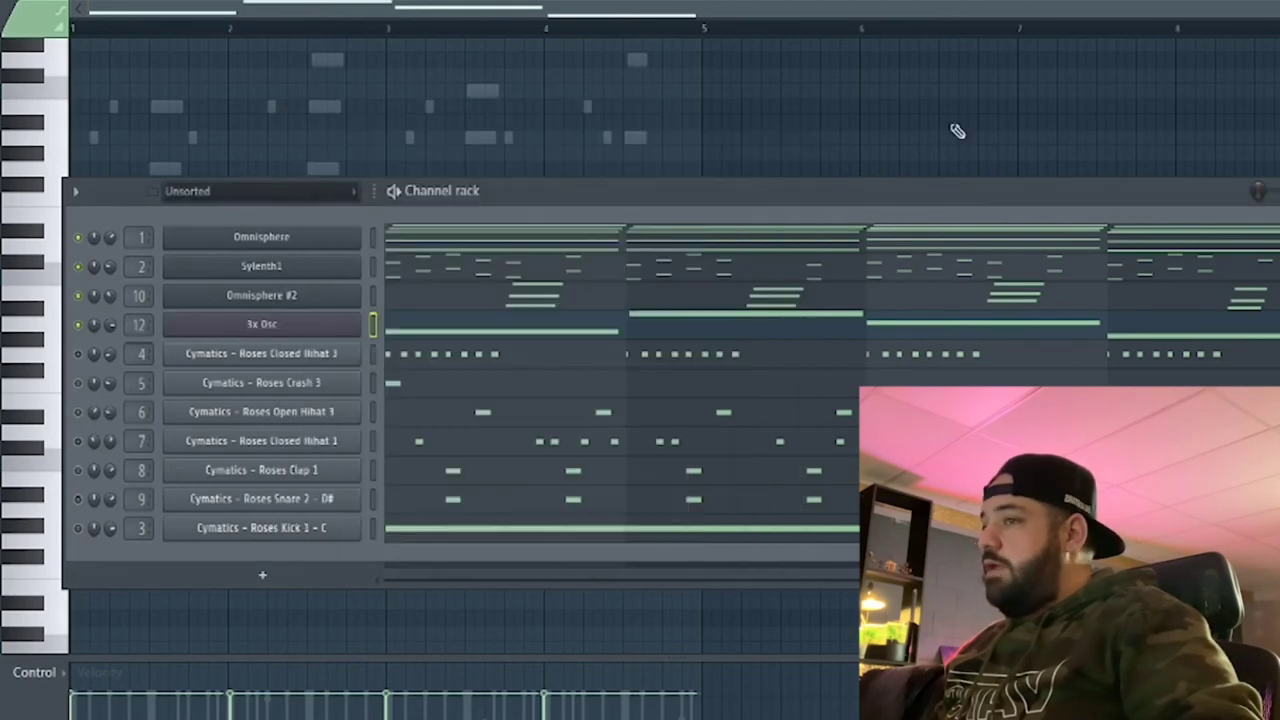
key("F9")
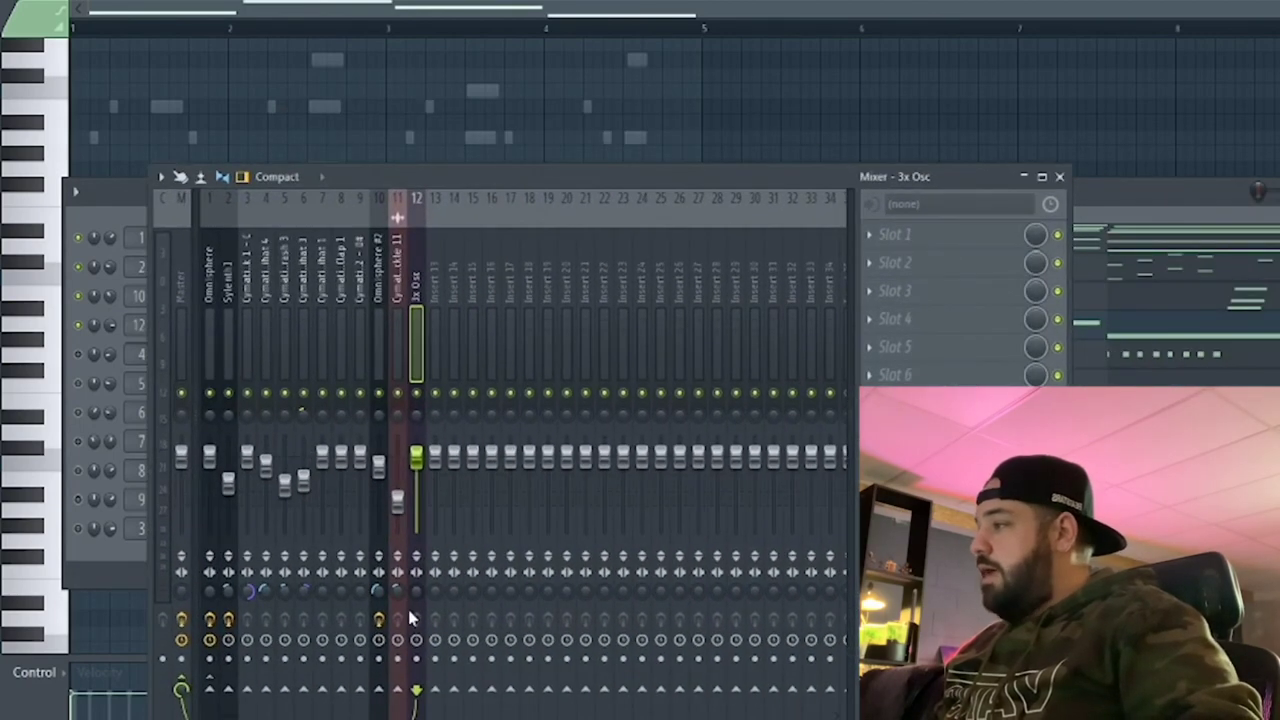
Add Fruity parametric EQ 2 to slot 2 of Omnisphere's mixer track and pull down its two lowest bands.
left_click(213, 288)
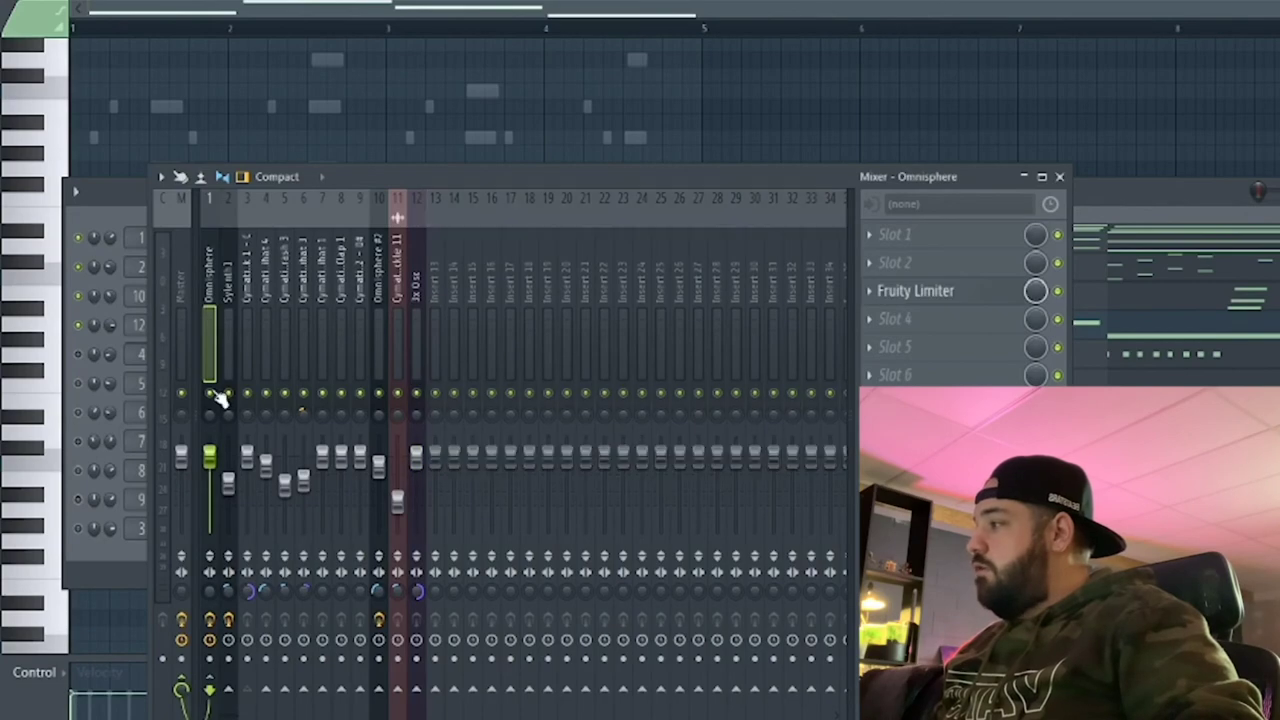
left_click_drag(365, 177, 446, 177)
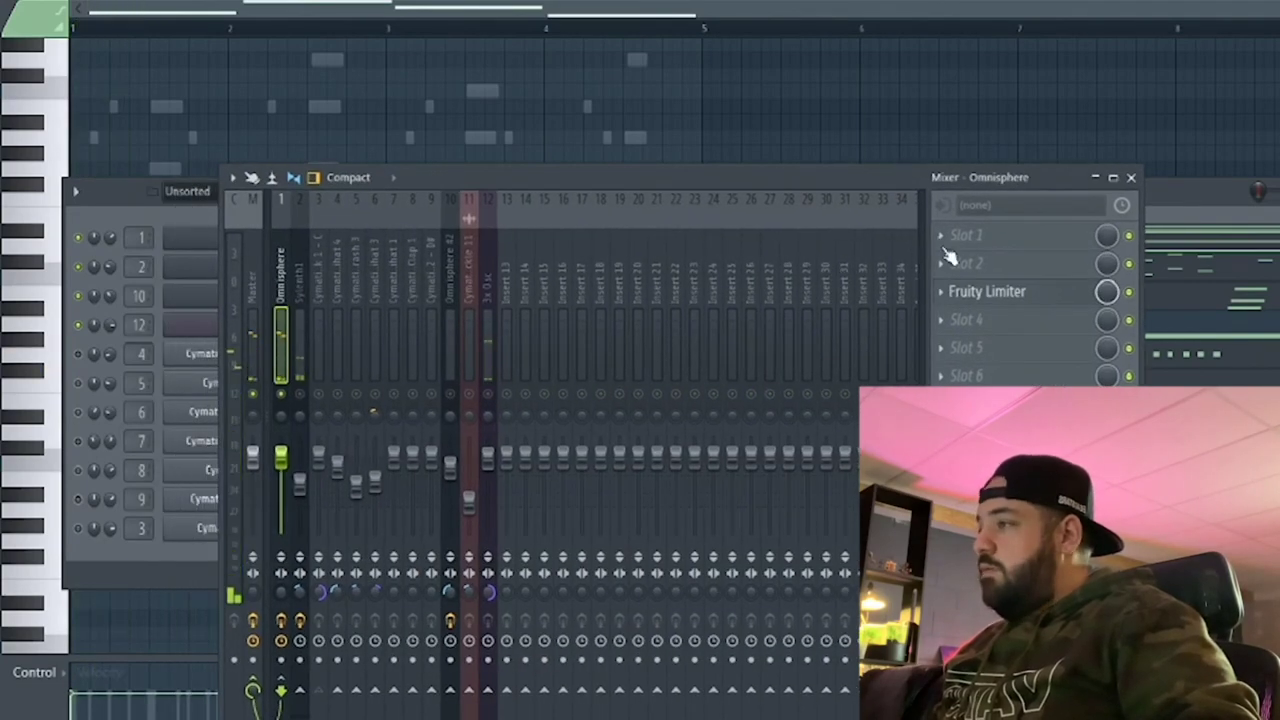
left_click(948, 258)
left_click(330, 508)
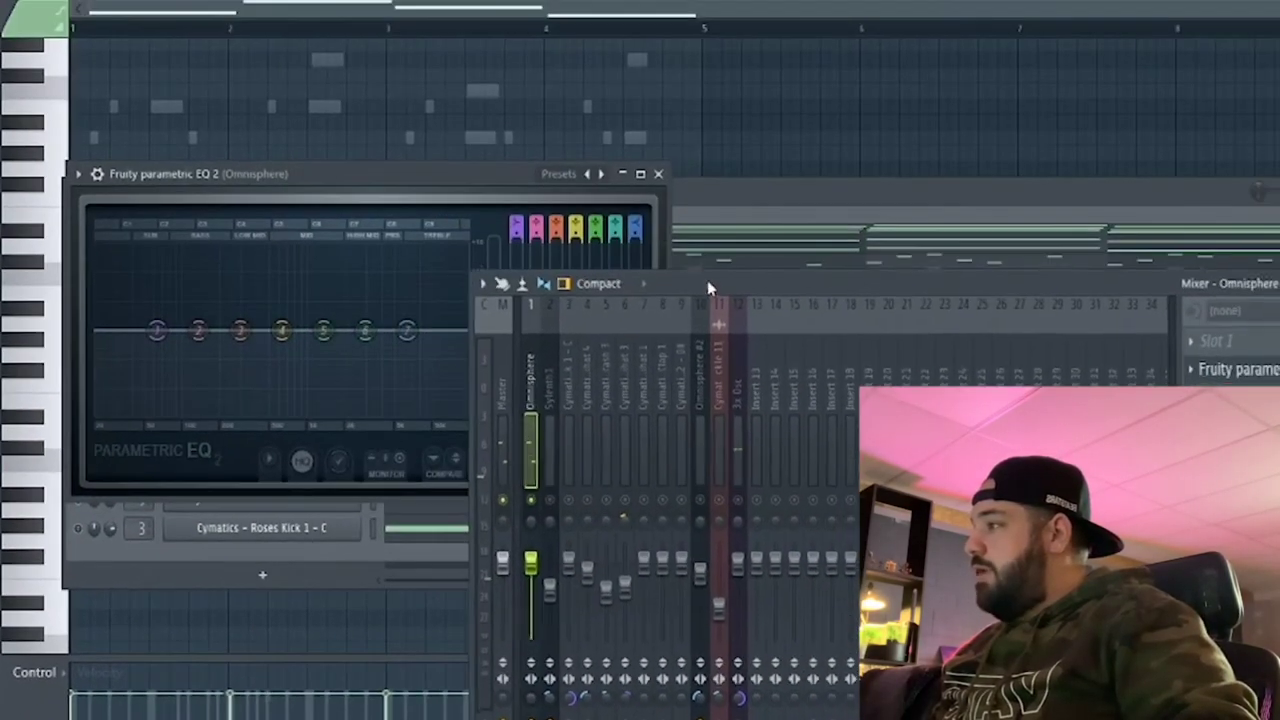
left_click_drag(707, 282, 708, 285)
left_click_drag(157, 330, 182, 412)
key("space")
left_click_drag(199, 330, 160, 405)
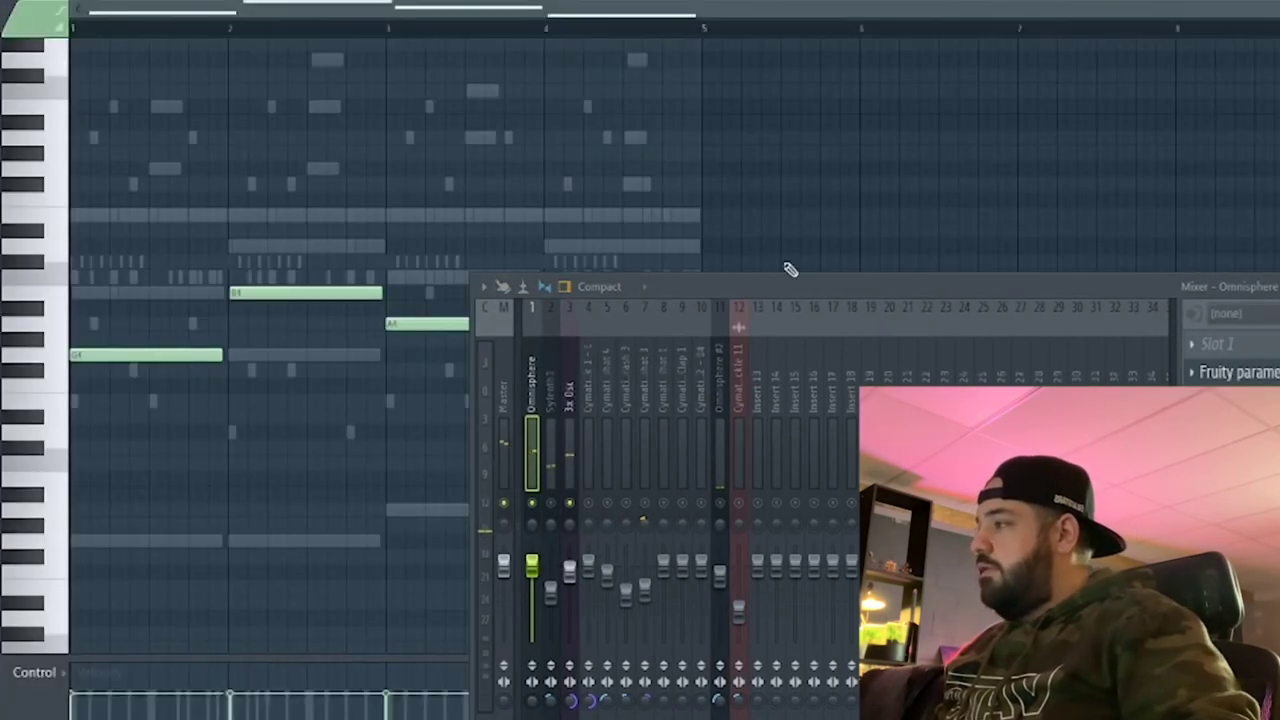
Apply Omnisphere's Fruity Limiter to the 3x Osc mixer track in compressor mode.
left_click_drag(775, 276, 775, 531)
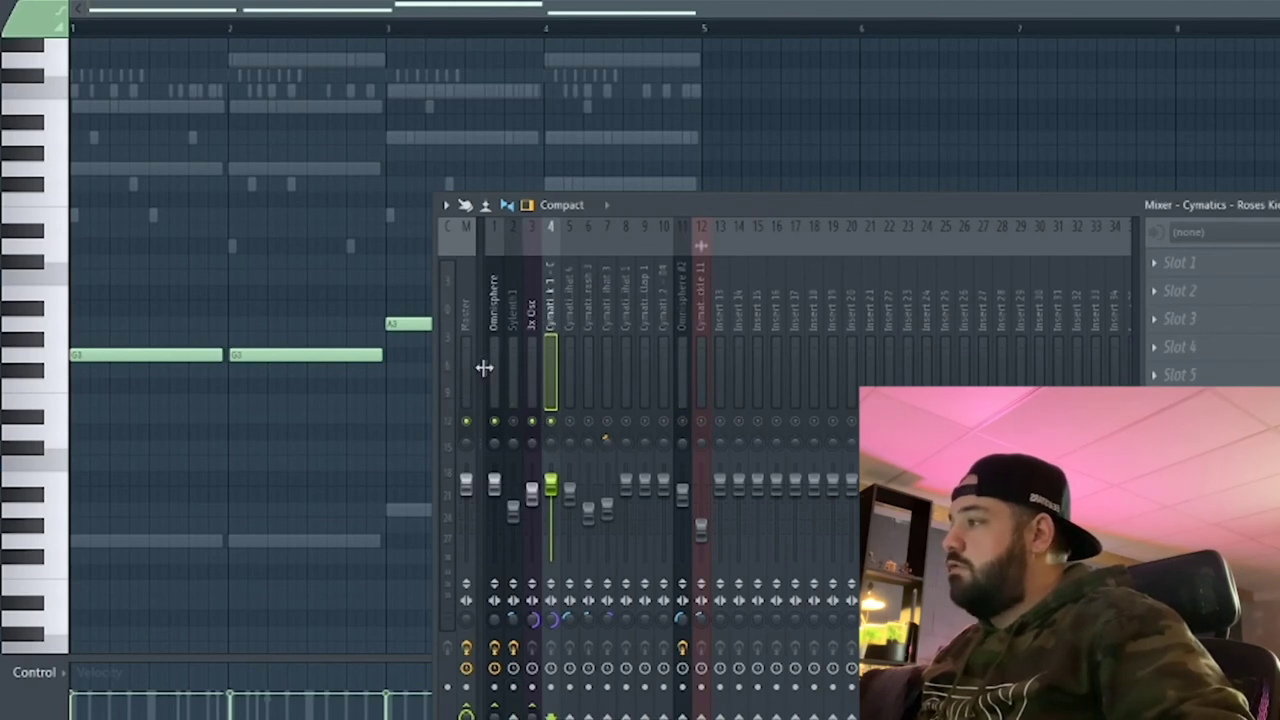
left_click(494, 322)
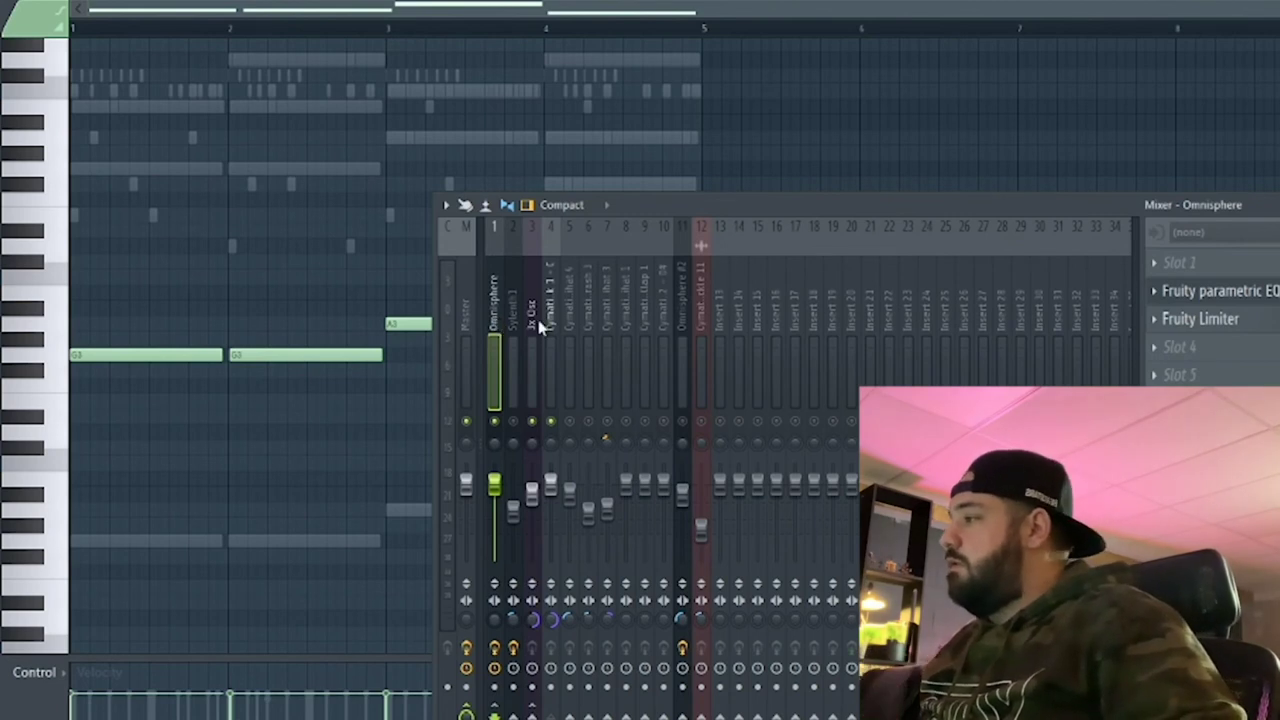
left_click(1164, 322)
left_click_drag(1200, 318, 533, 315)
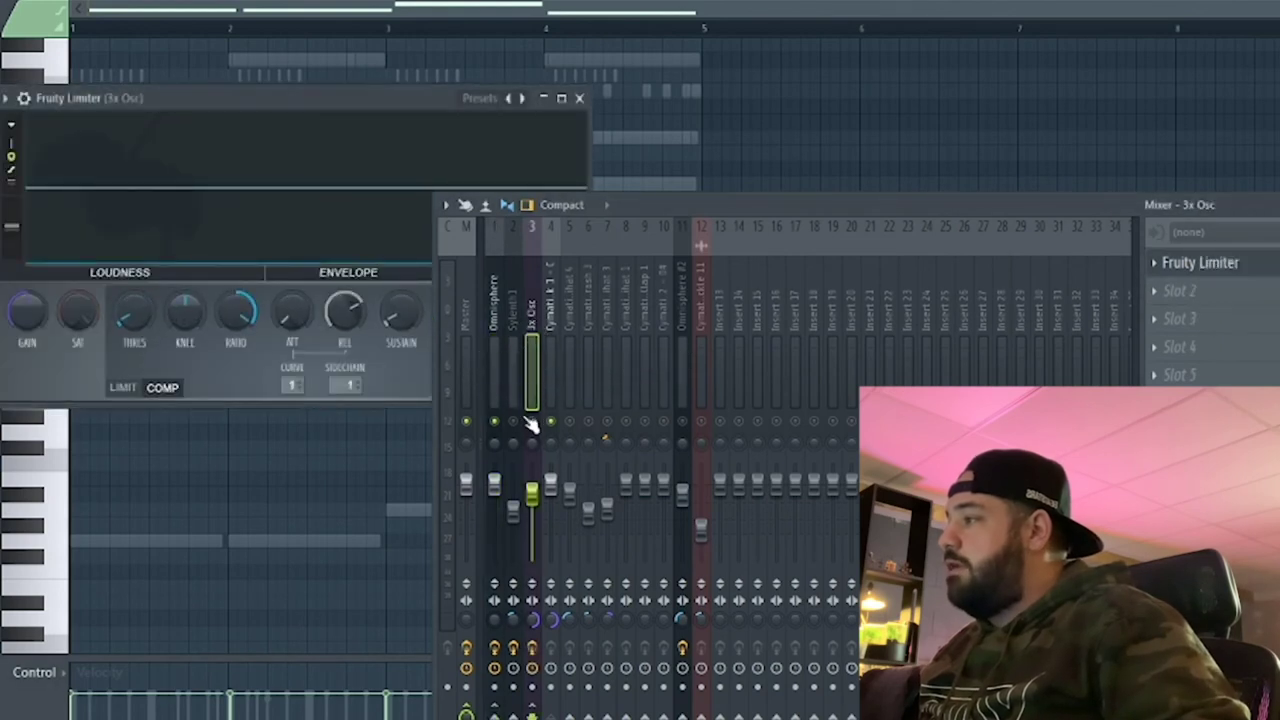
Play the beat while checking the kick and 3x Osc mixer tracks, and bring up the playlist and channel rack.
left_click_drag(635, 205, 690, 200)
left_click(612, 327)
key("space")
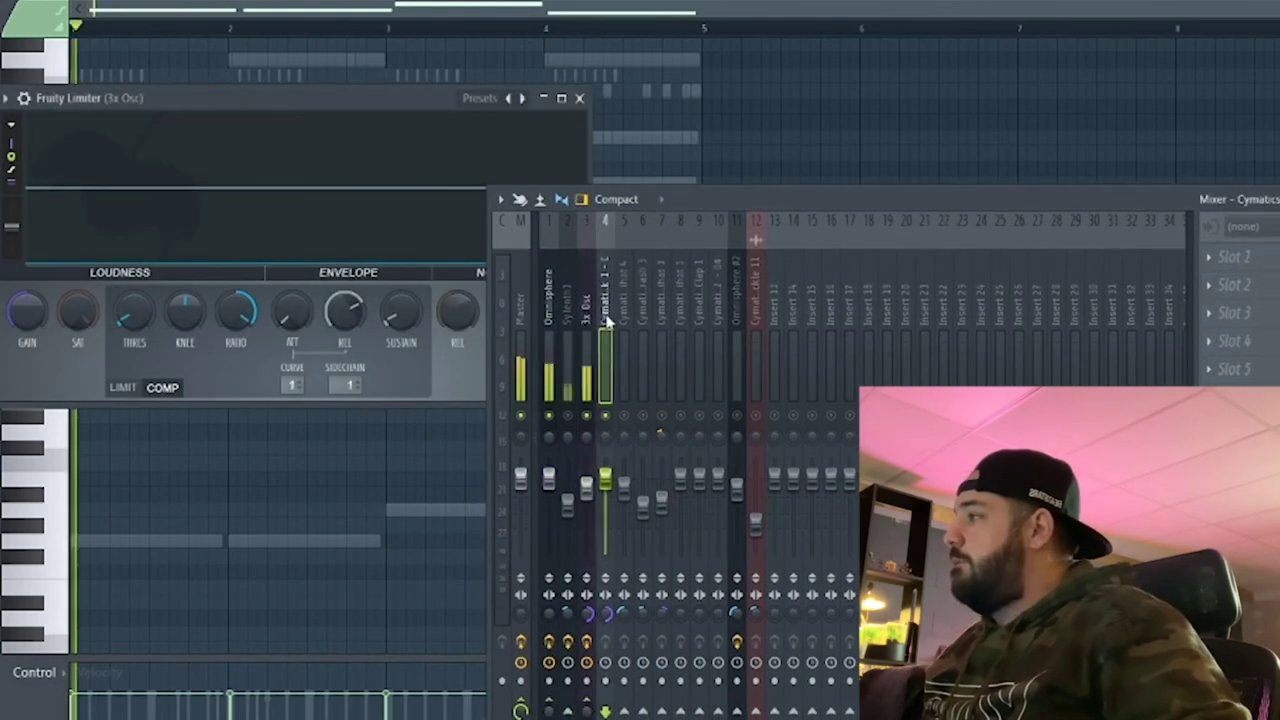
left_click(584, 365)
key("F5")
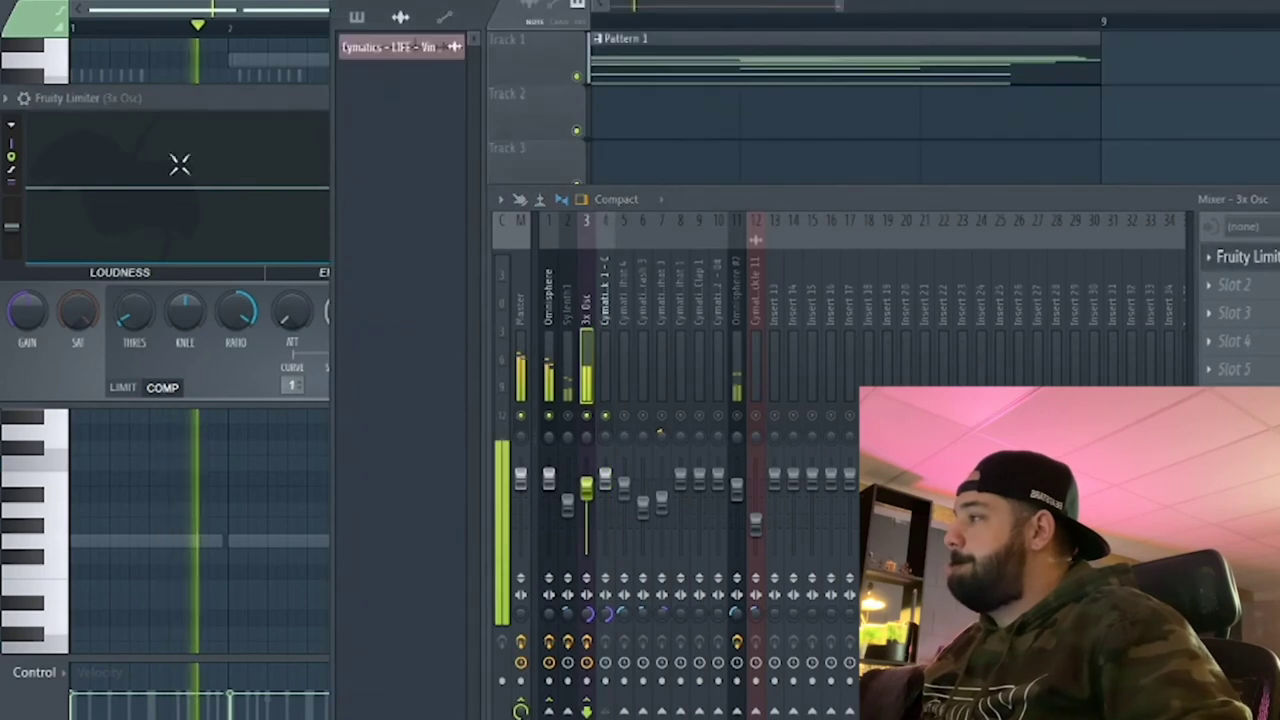
key("F6")
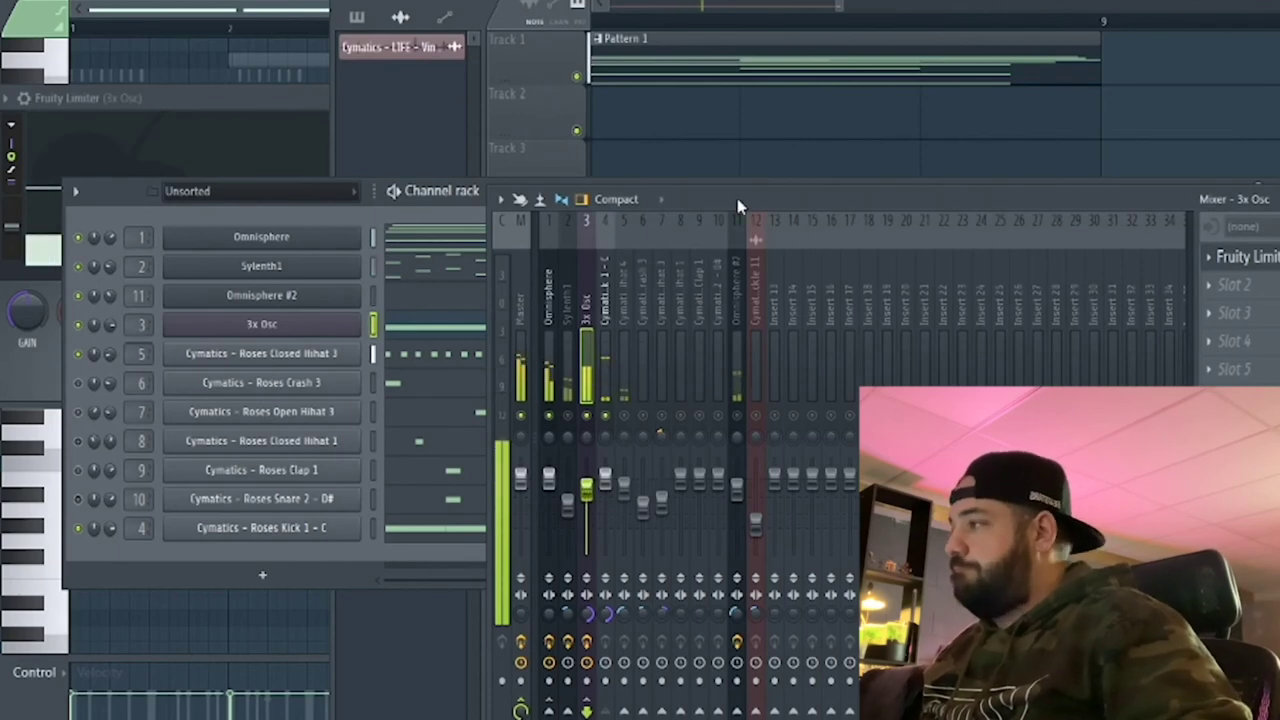
Add Fruity Fast Dist to slot 1 and Fruity parametric EQ 2 to slot 2 of the 3x Osc mixer track.
left_click_drag(737, 199, 605, 188)
left_click(1085, 273)
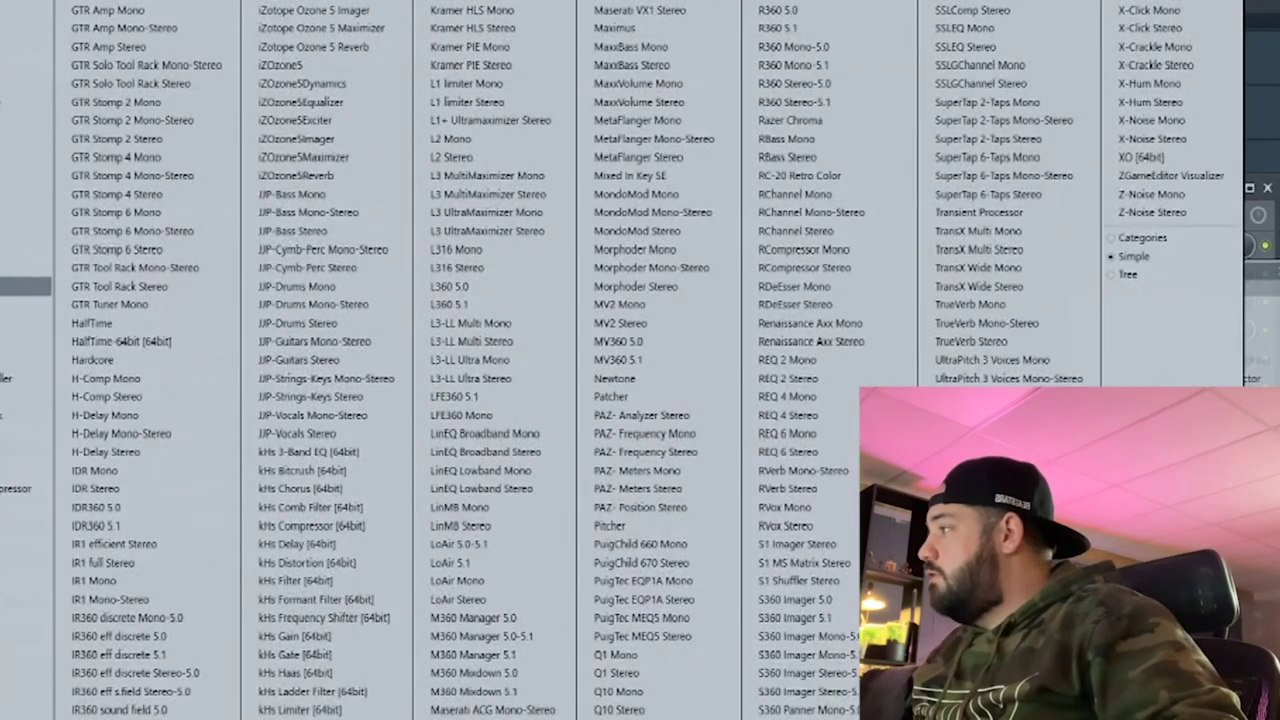
left_click(25, 286)
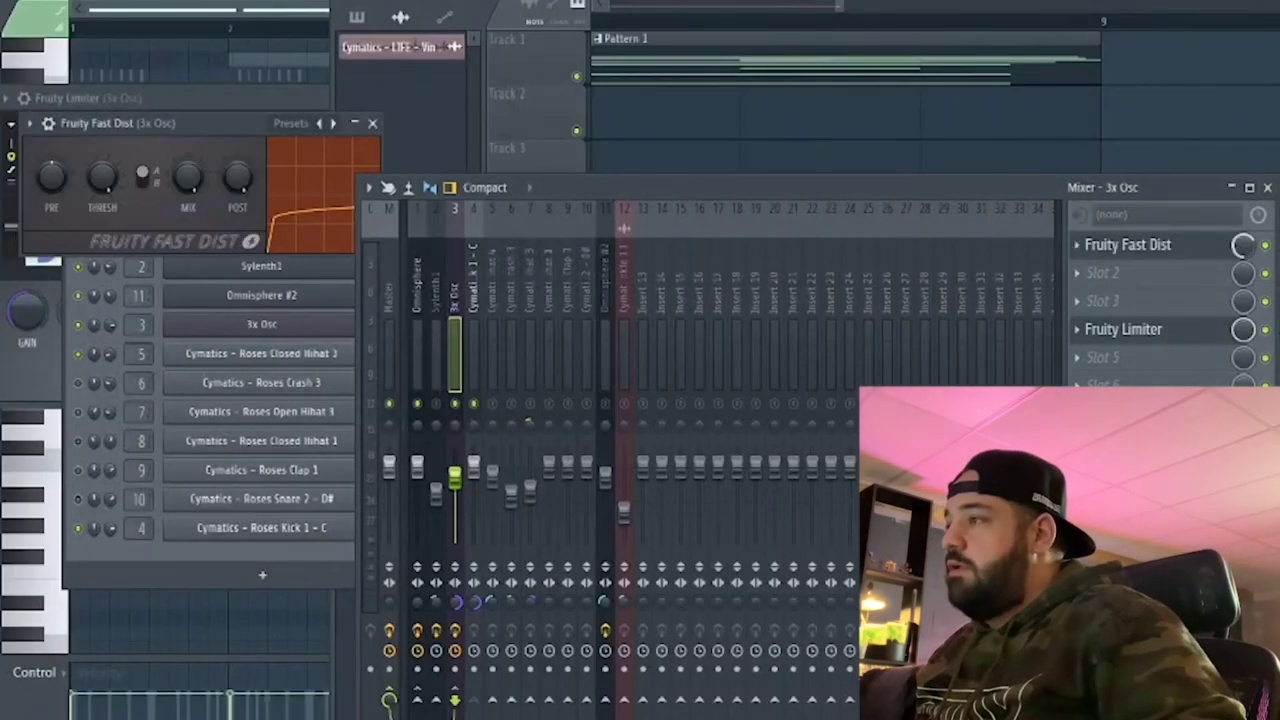
left_click(1085, 275)
left_click(27, 600)
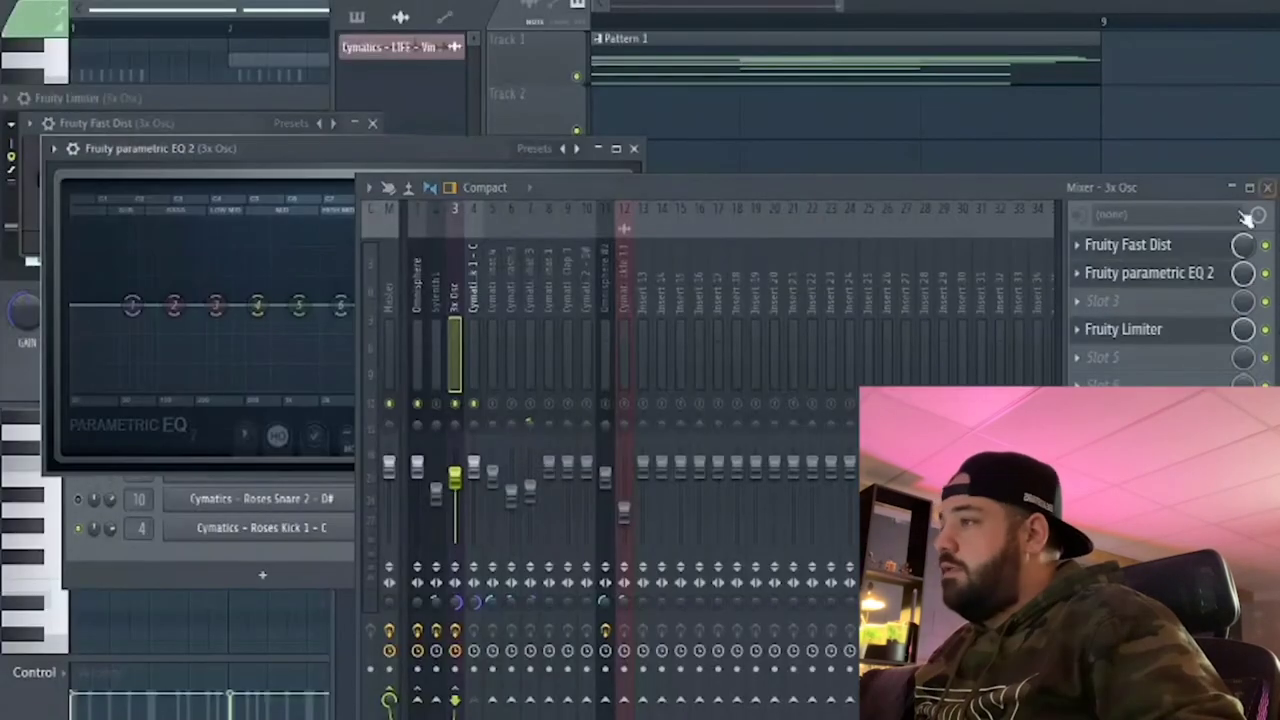
Add RBass Mono to slot 3 of the 3x Osc mixer track and close its parametric EQ 2 window.
left_click(1095, 303)
left_click(820, 137)
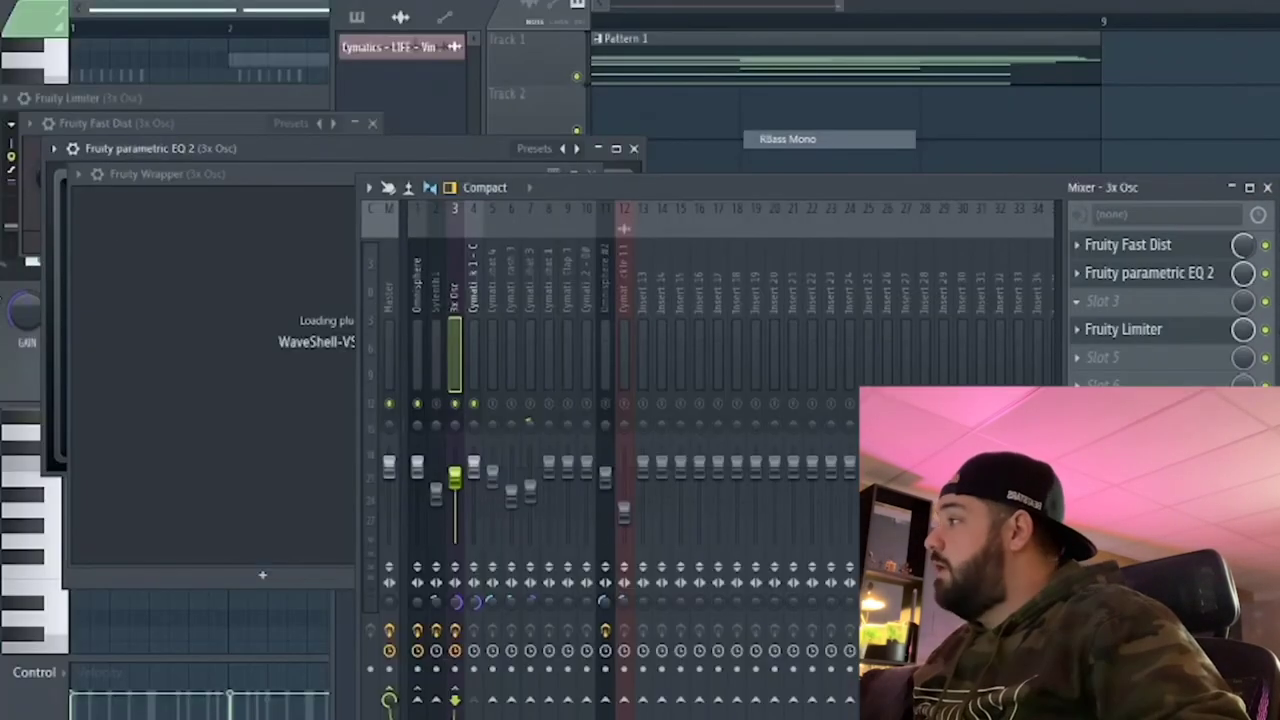
left_click_drag(585, 184, 733, 216)
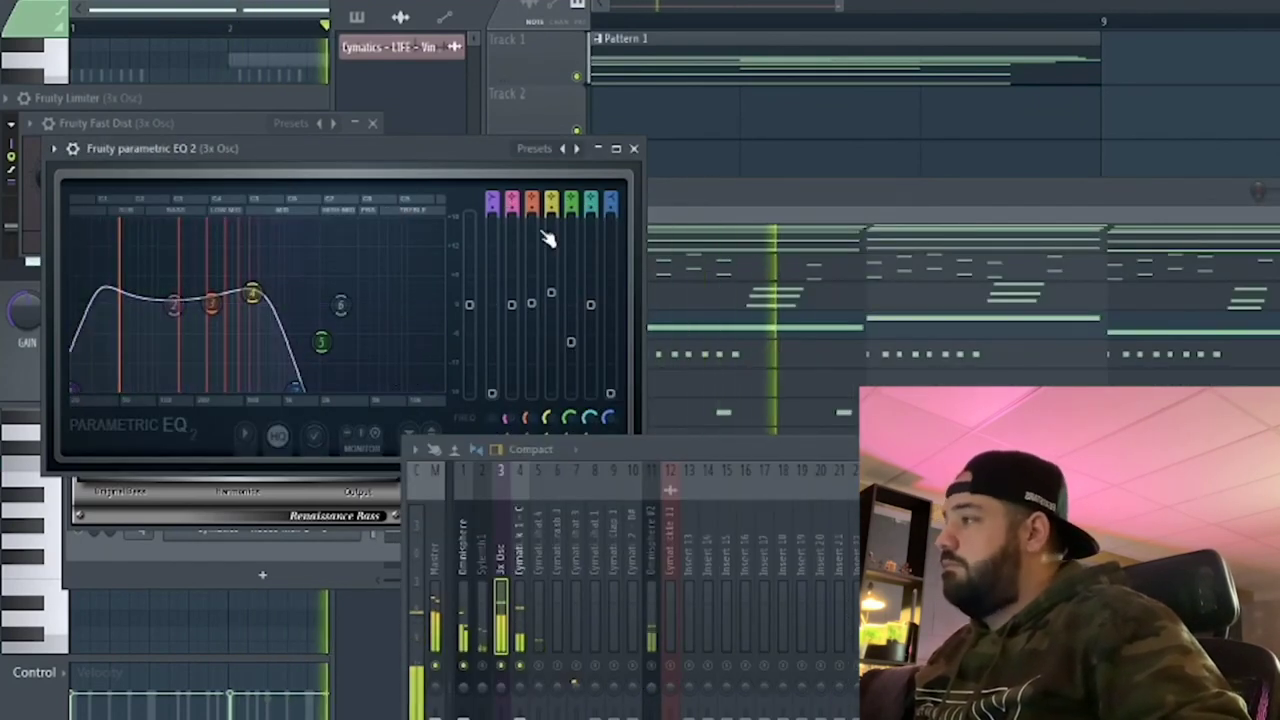
left_click(633, 148)
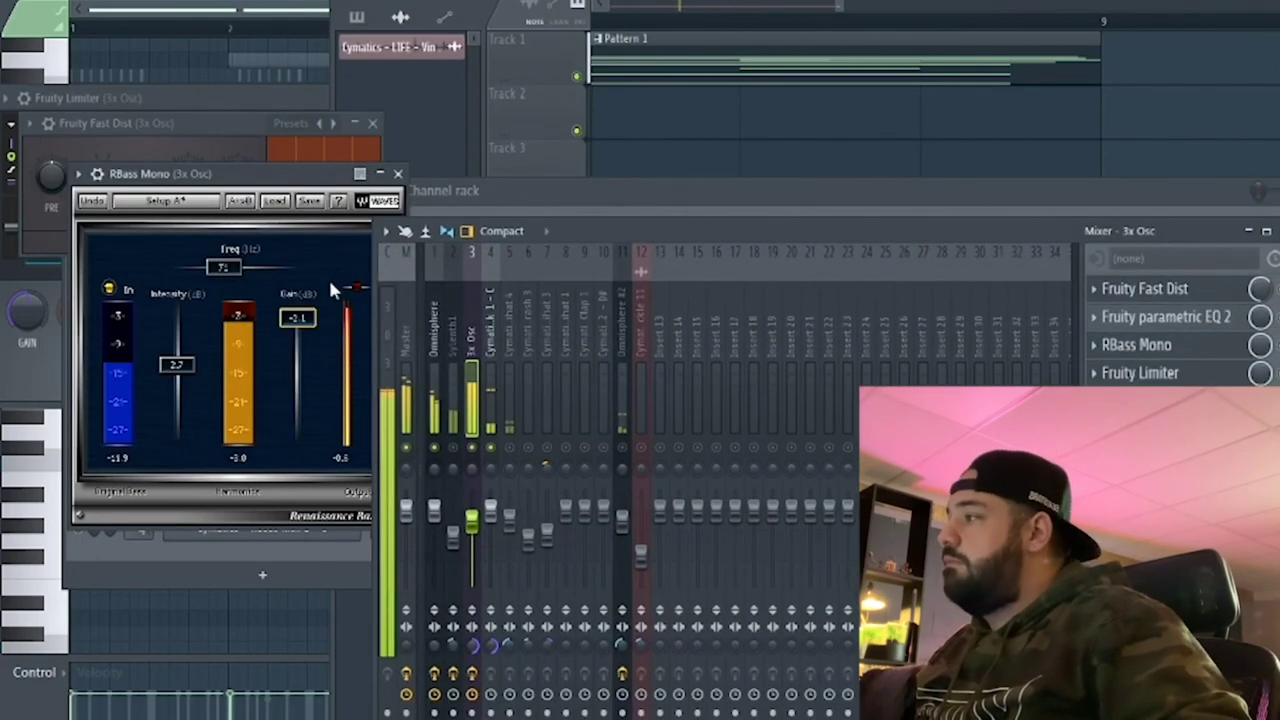